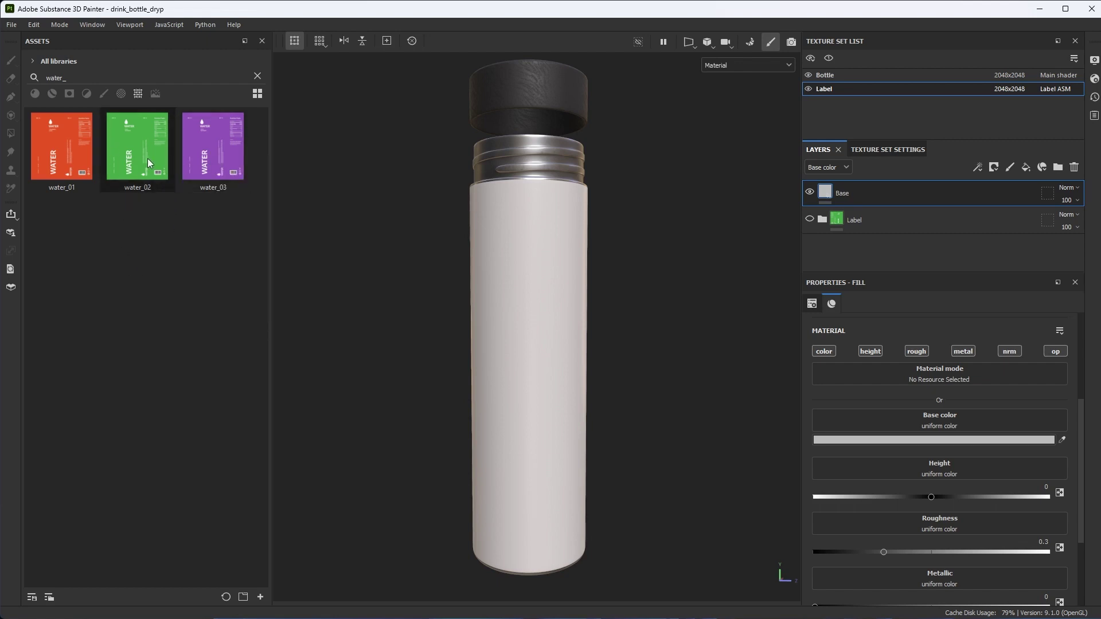
Assign the water_02 label texture as the Base fill layer's base color.
mouse_move(147, 158)
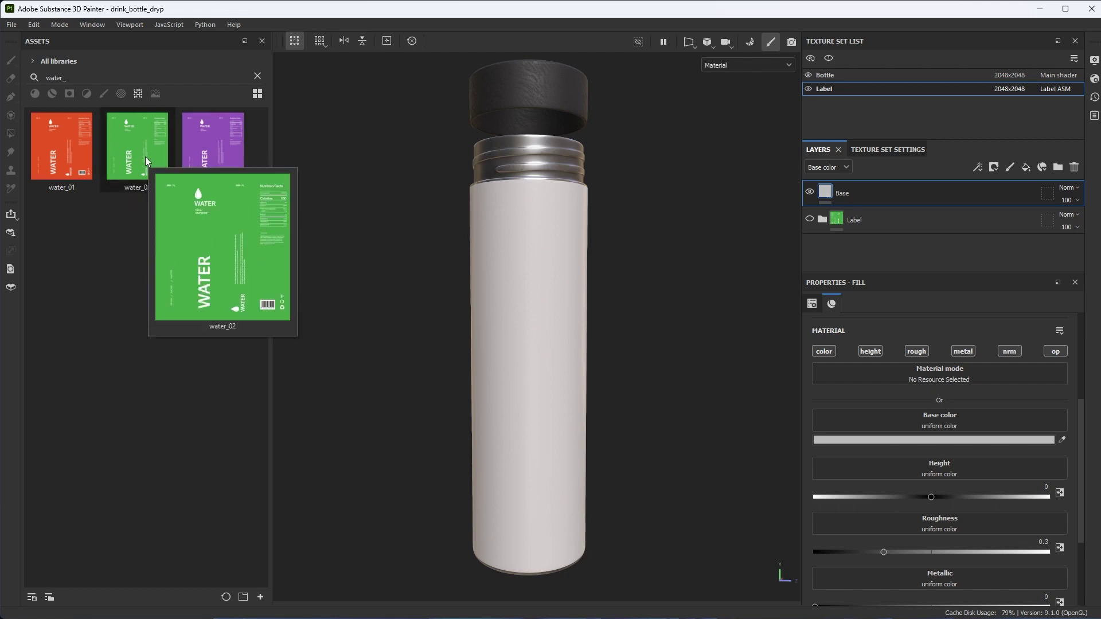
left_click_drag(140, 156, 851, 421)
left_click_drag(513, 352, 508, 383, "alt")
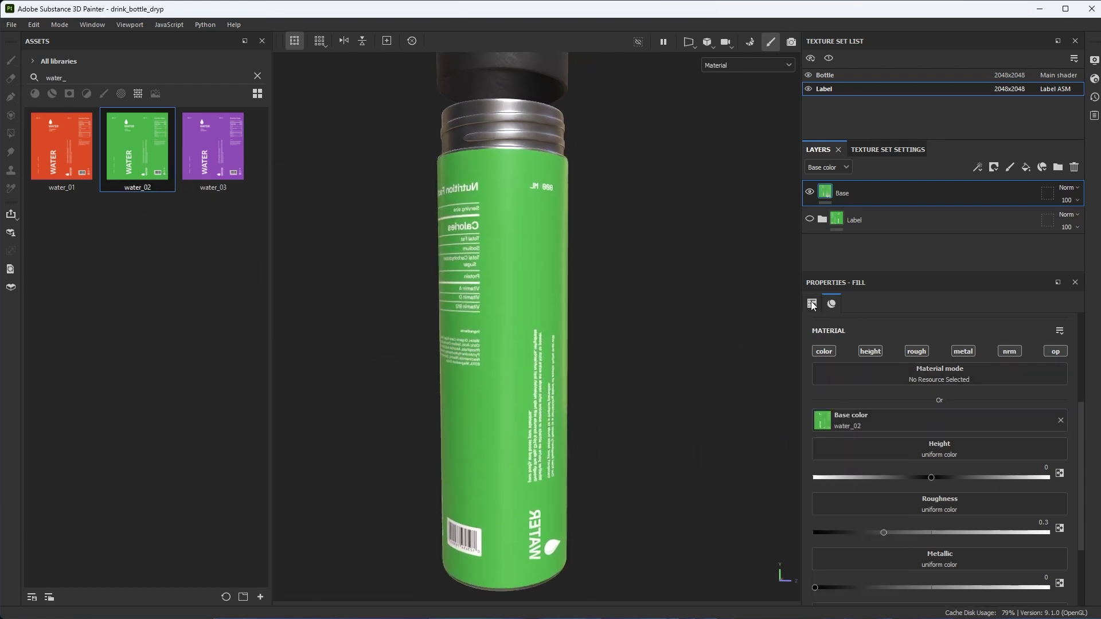
Examine how the label texture lies on the UV layout in a split 3D/2D view, and return to the 3D-only view.
scroll(849, 359, "up", 3)
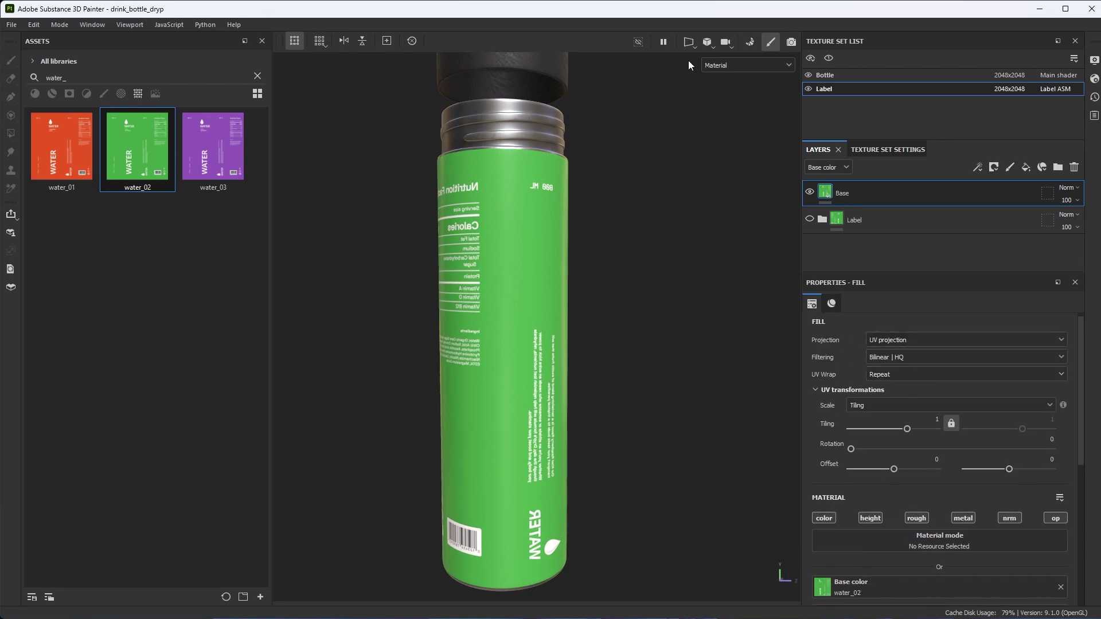
left_click(688, 41)
left_click(706, 59)
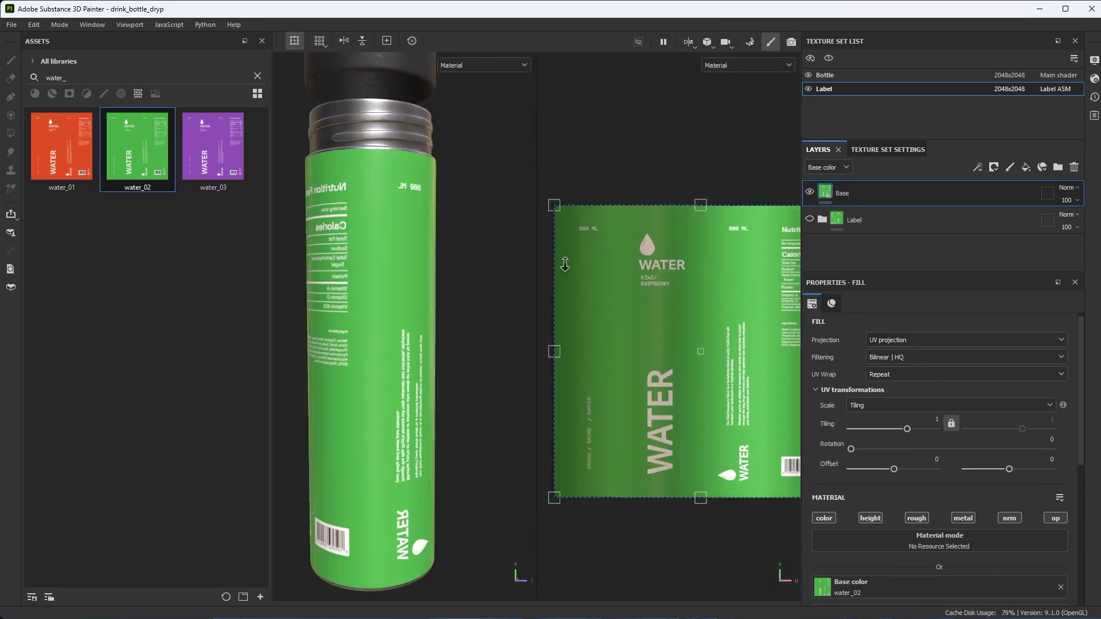
scroll(642, 295, "down", 2)
middle_click_drag(715, 329, 678, 272, "alt")
scroll(673, 293, "down", 2)
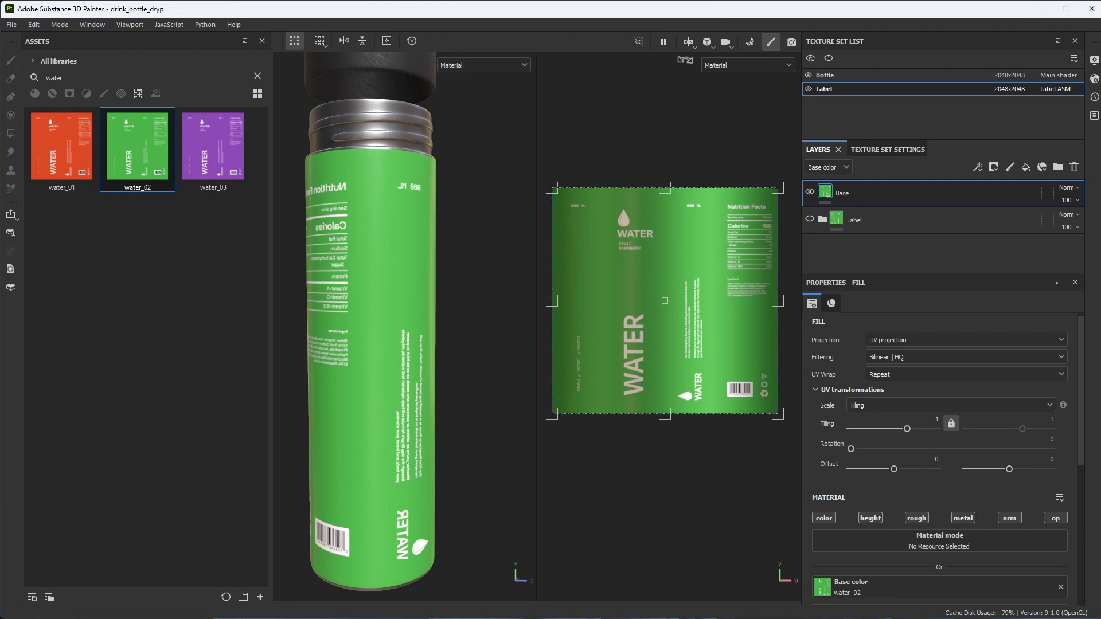
left_click(688, 42)
left_click(703, 70)
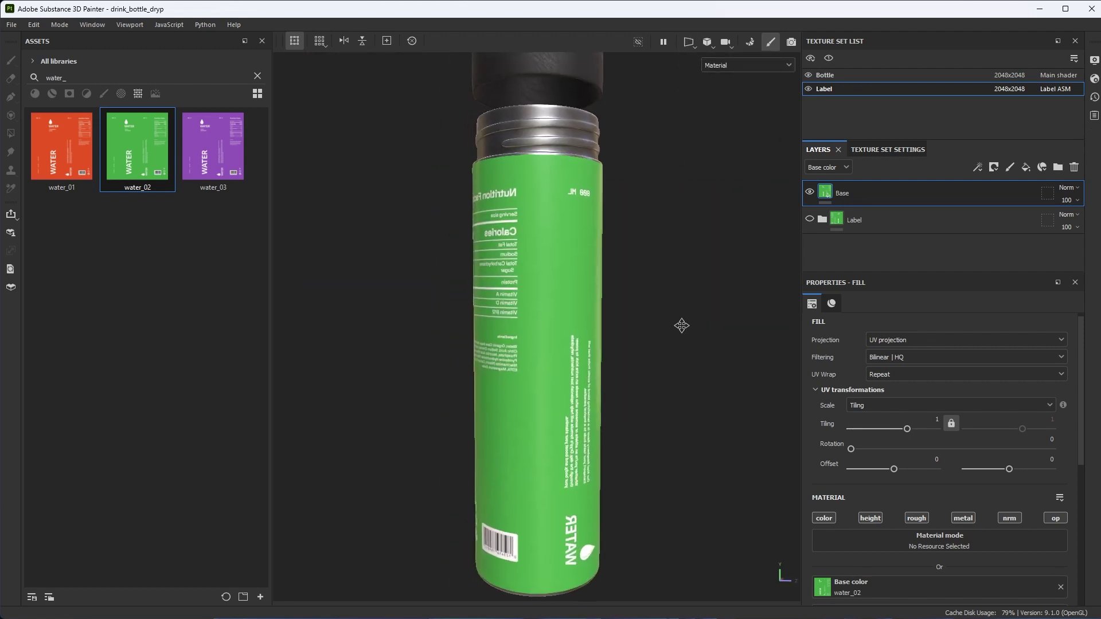
Mirror the Base layer's label texture horizontally so the lettering reads correctly around the bottle.
mouse_move(682, 326)
left_mouse_down("alt")
mouse_move(626, 328)
mouse_move(683, 336)
left_mouse_up("alt")
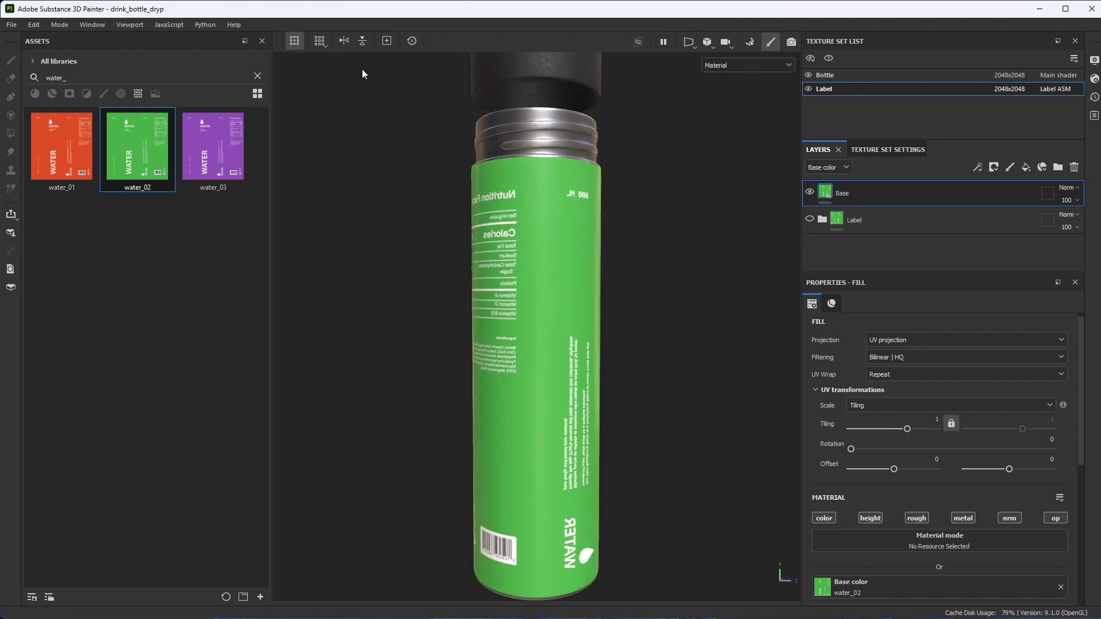
left_click(345, 44)
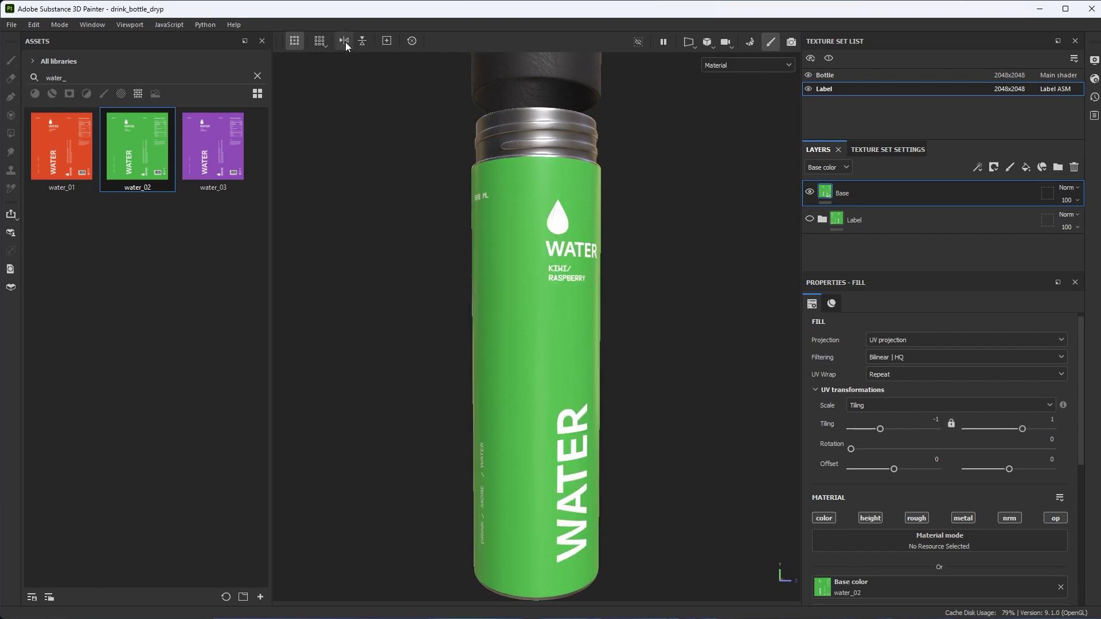
left_click_drag(570, 355, 533, 374, "alt")
right_click_drag(533, 374, 631, 386, "shift")
middle_click_drag(632, 386, 583, 382, "alt")
right_click_drag(583, 382, 591, 361, "alt")
left_click_drag(591, 361, 540, 355, "alt")
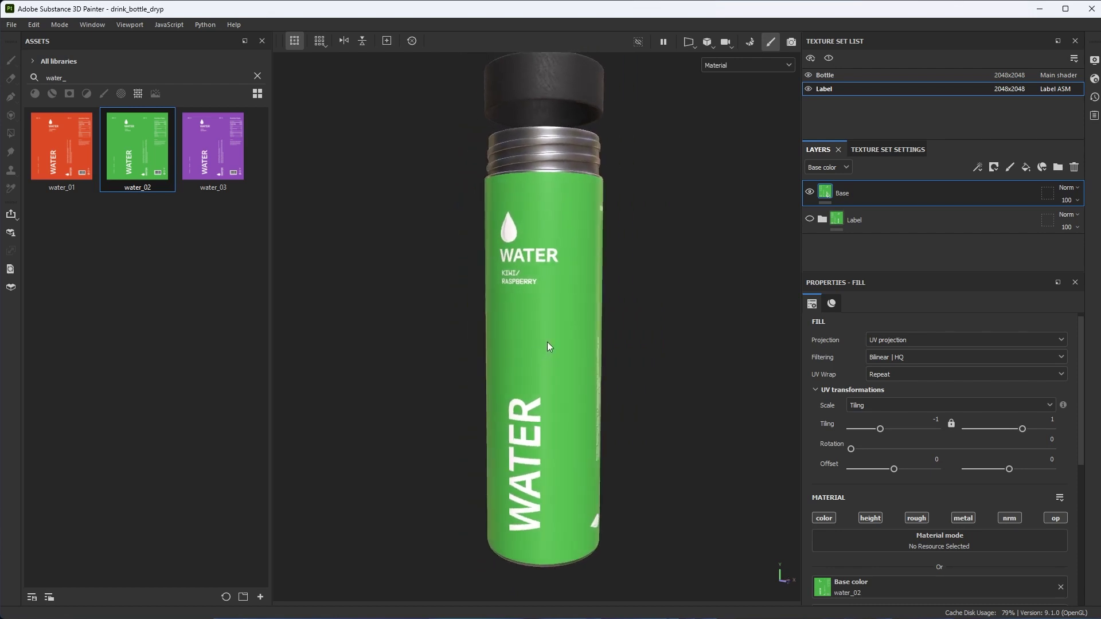
Set the Base fill layer's metallic value to 1.
left_click_drag(899, 498, 912, 291)
scroll(585, 373, "up", 2)
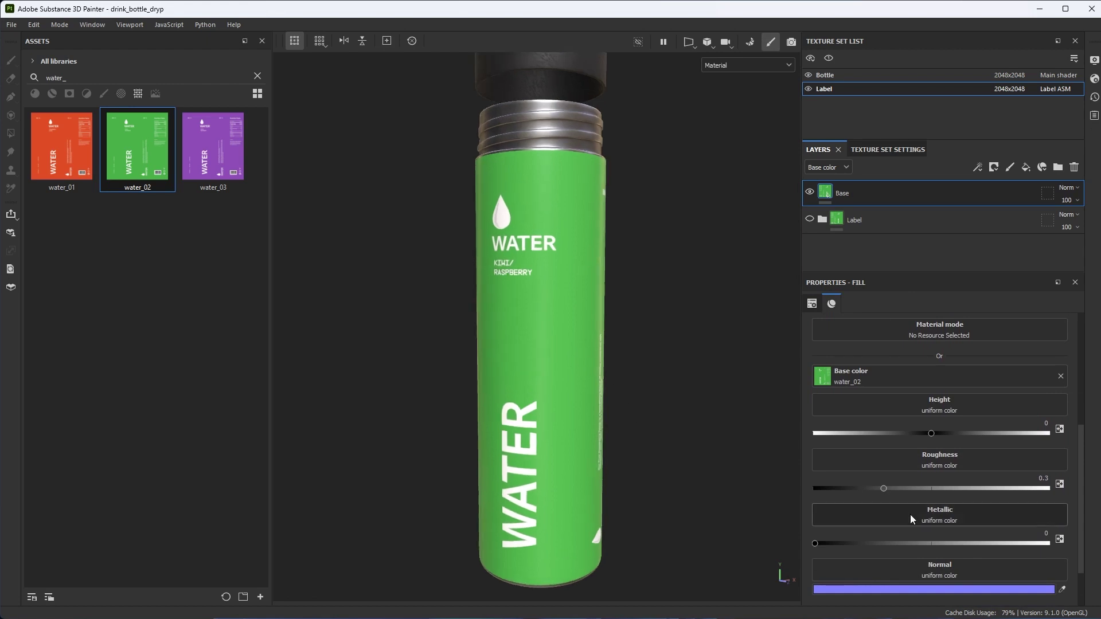
scroll(706, 383, "up", 2)
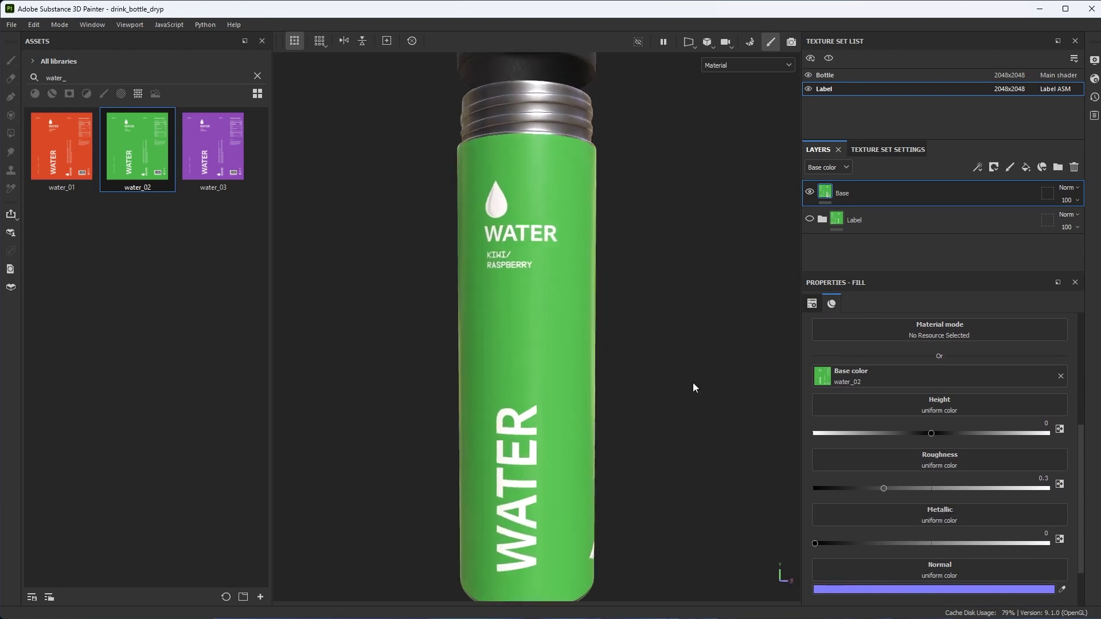
middle_click_drag(682, 380, 677, 372, "alt")
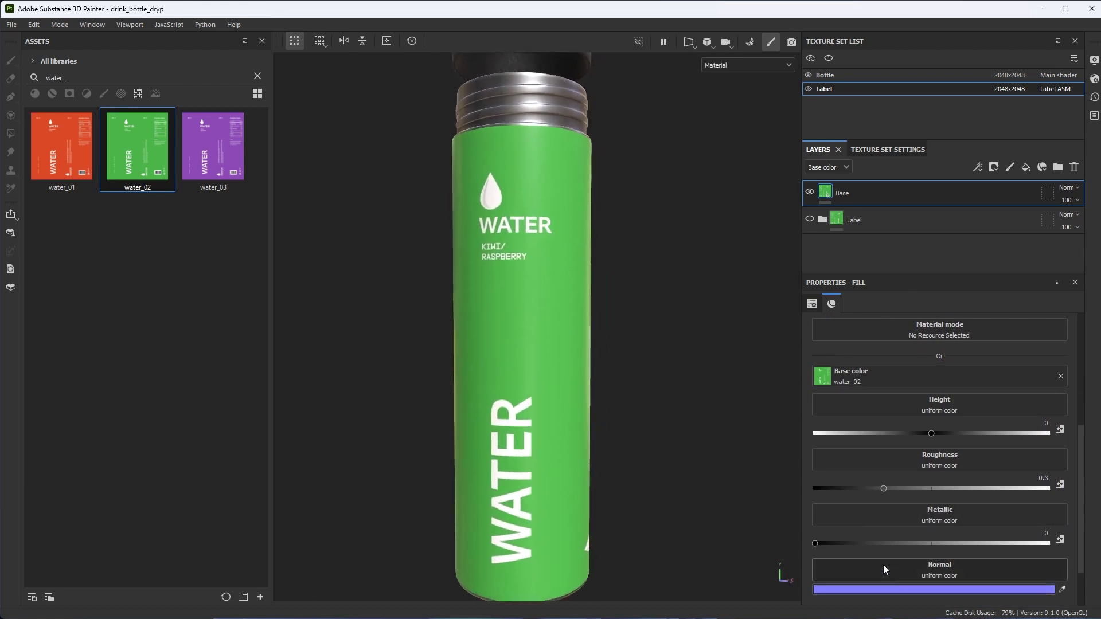
left_click_drag(815, 543, 1076, 555)
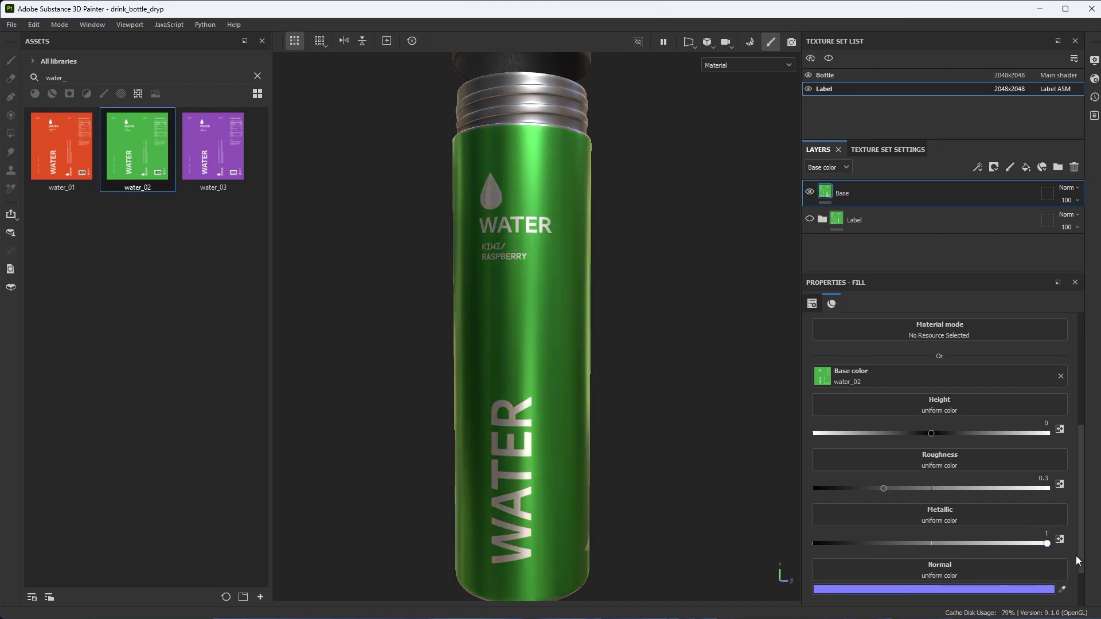
Set the Base fill layer's uniform roughness to 0.3487 while judging the highlights on the bottle.
middle_click_drag(511, 283, 547, 258)
right_click_drag(548, 258, 614, 342, "alt")
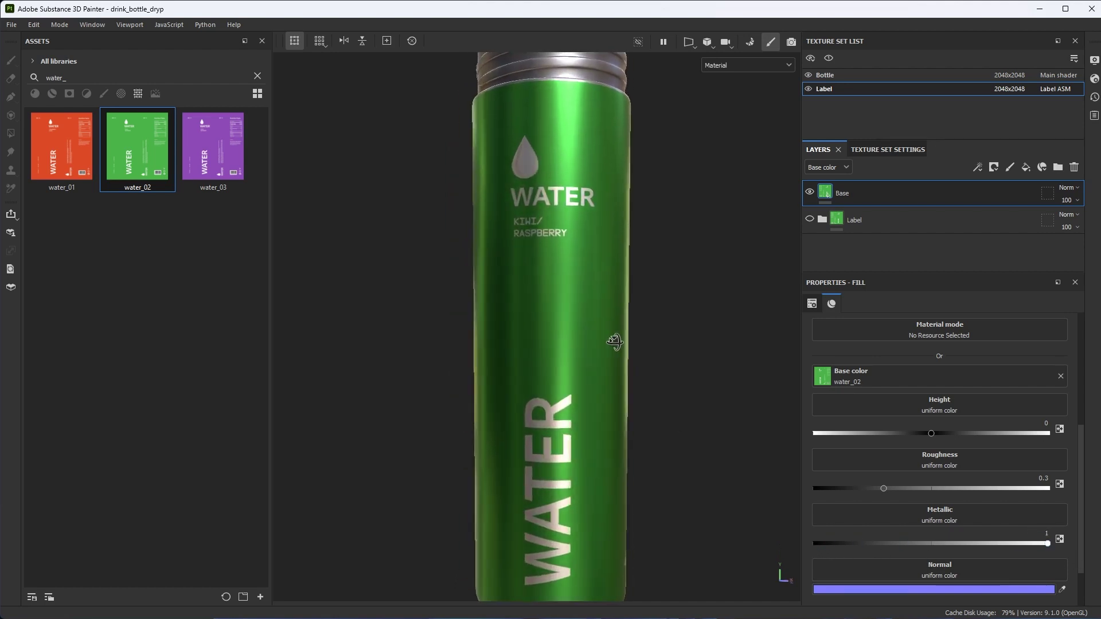
left_click_drag(614, 342, 622, 361, "alt")
right_click_drag(642, 392, 637, 388, "shift")
middle_click_drag(667, 428, 658, 406, "alt")
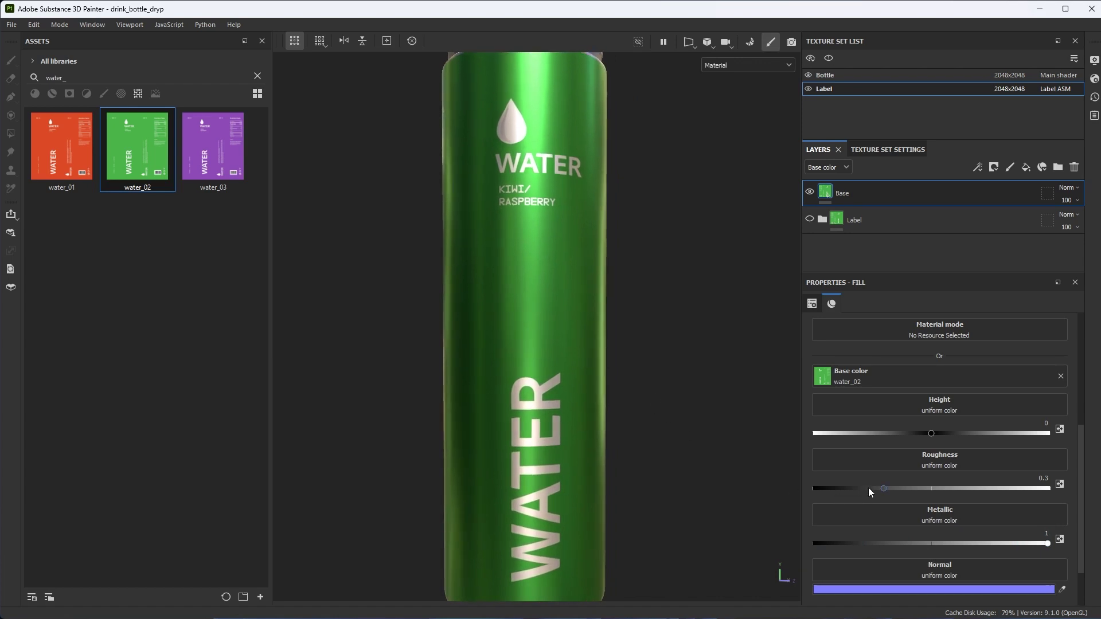
mouse_move(883, 489)
left_mouse_down()
mouse_move(917, 493)
mouse_move(868, 490)
mouse_move(899, 493)
left_mouse_up()
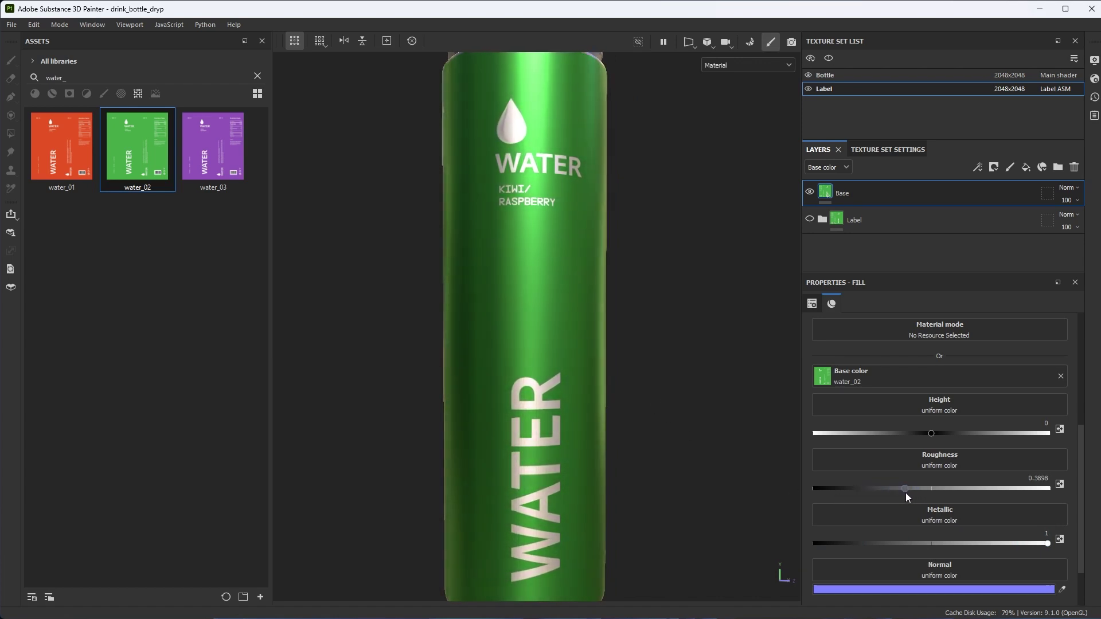
right_click_drag(647, 448, 619, 425, "alt")
middle_click_drag(619, 426, 622, 432, "alt")
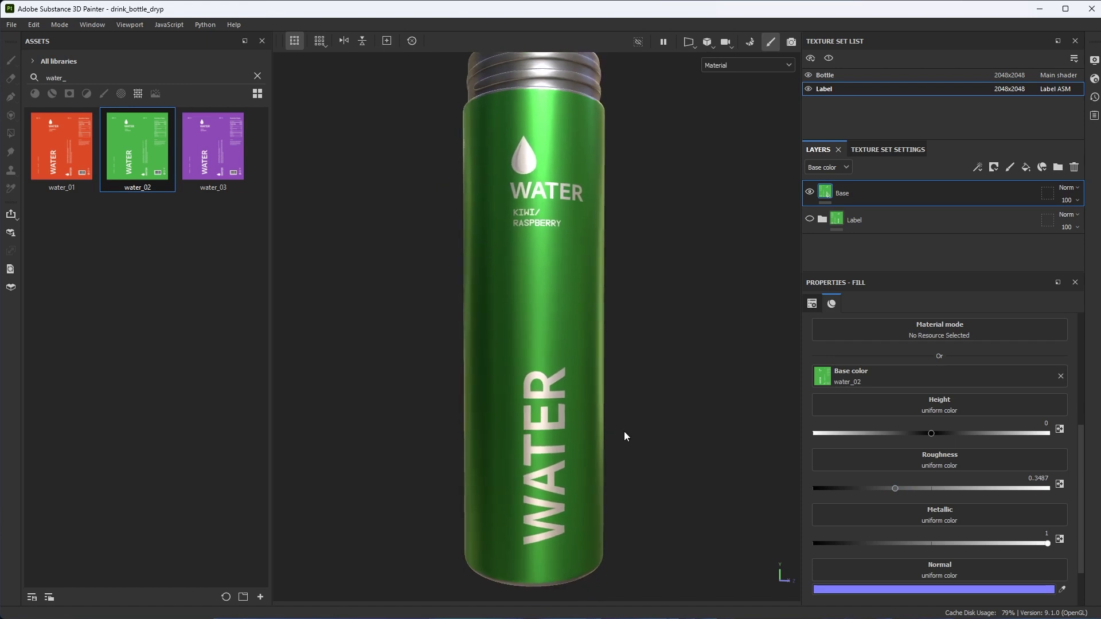
Search the roughness resources for "grunge rough" and assign the Grunge Rough Dirty texture to the Base layer's roughness.
left_click(862, 459)
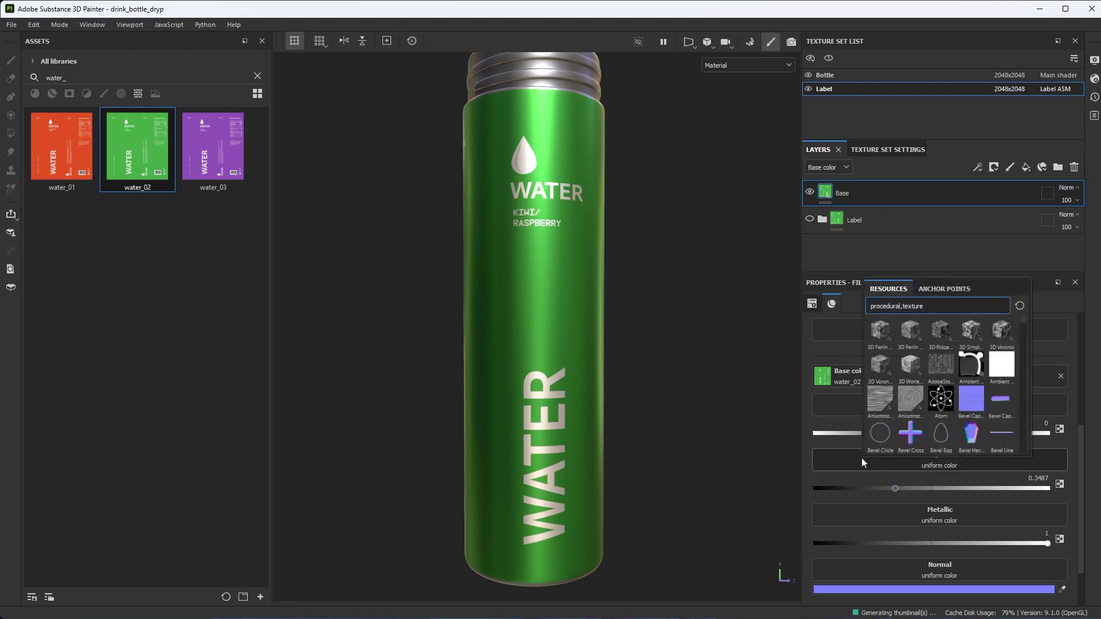
left_click_drag(936, 308, 789, 301)
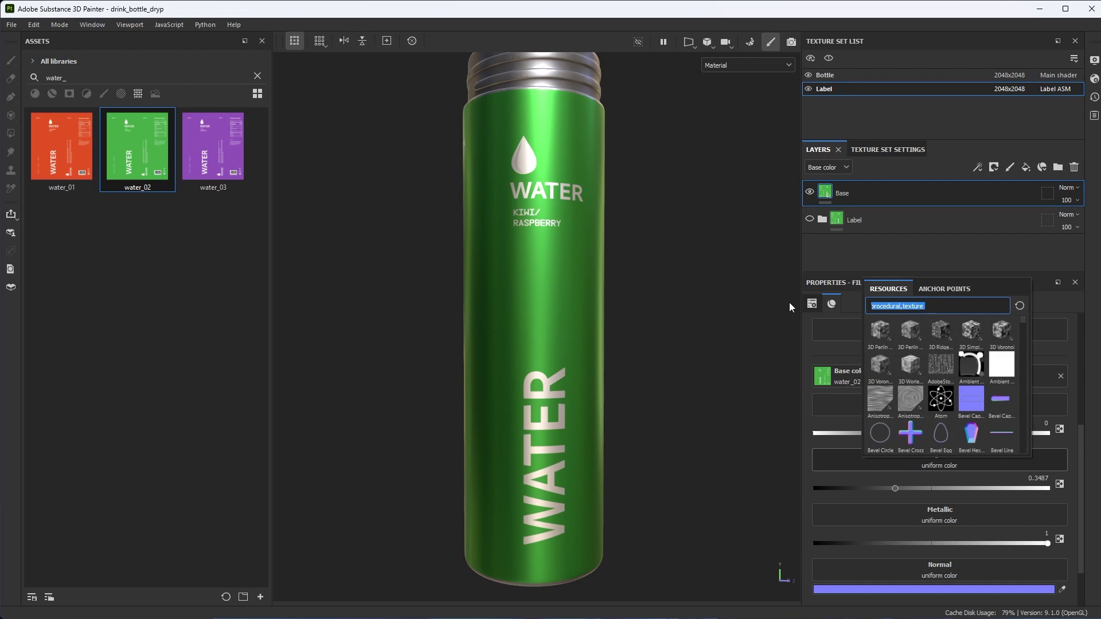
type("grunge rough")
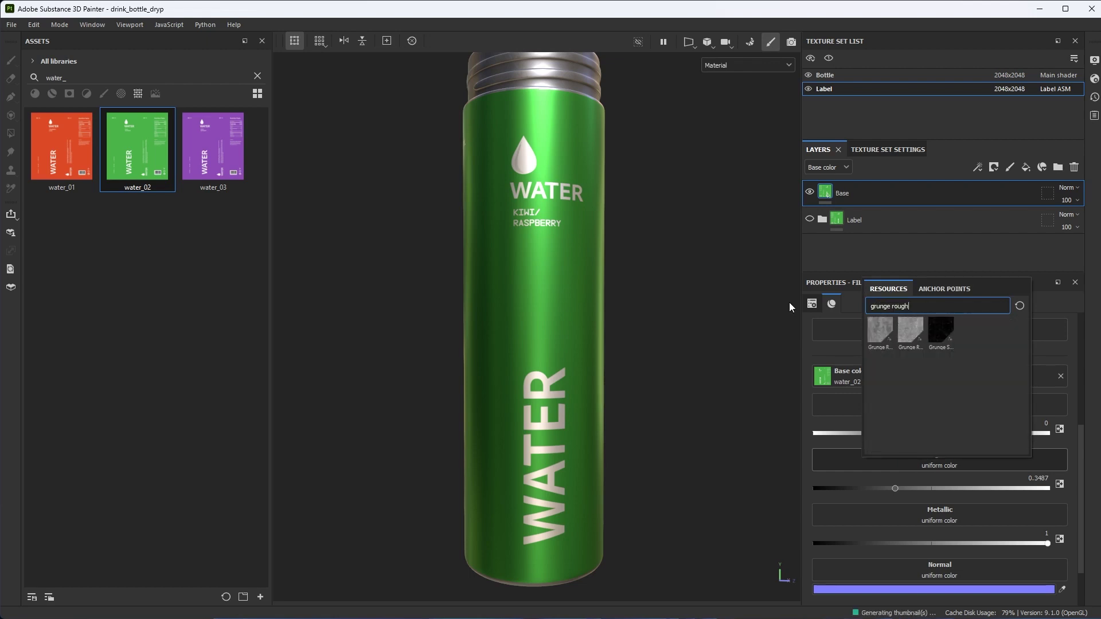
mouse_move(880, 326)
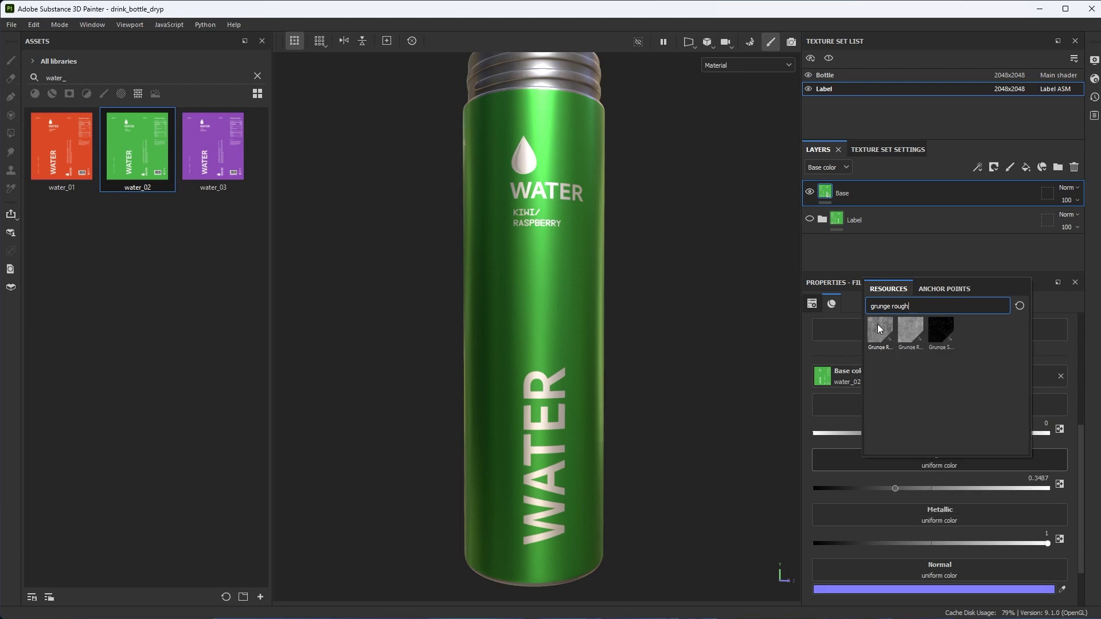
left_click(878, 324)
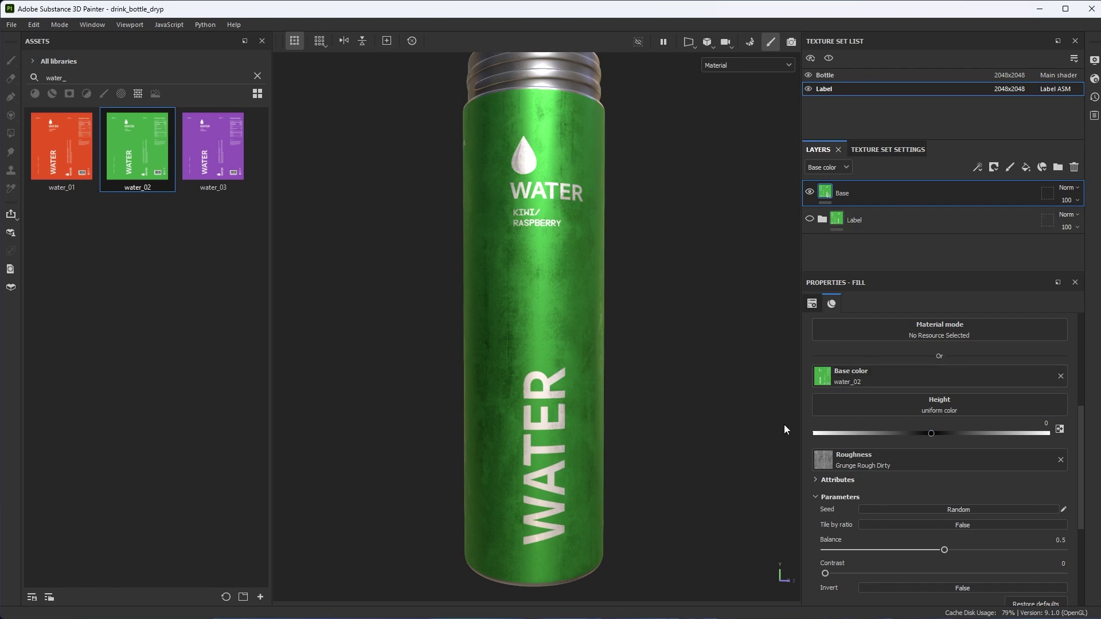
mouse_move(595, 394)
left_mouse_down("alt")
mouse_move(627, 352)
mouse_move(609, 351)
mouse_move(606, 412)
left_mouse_up("alt")
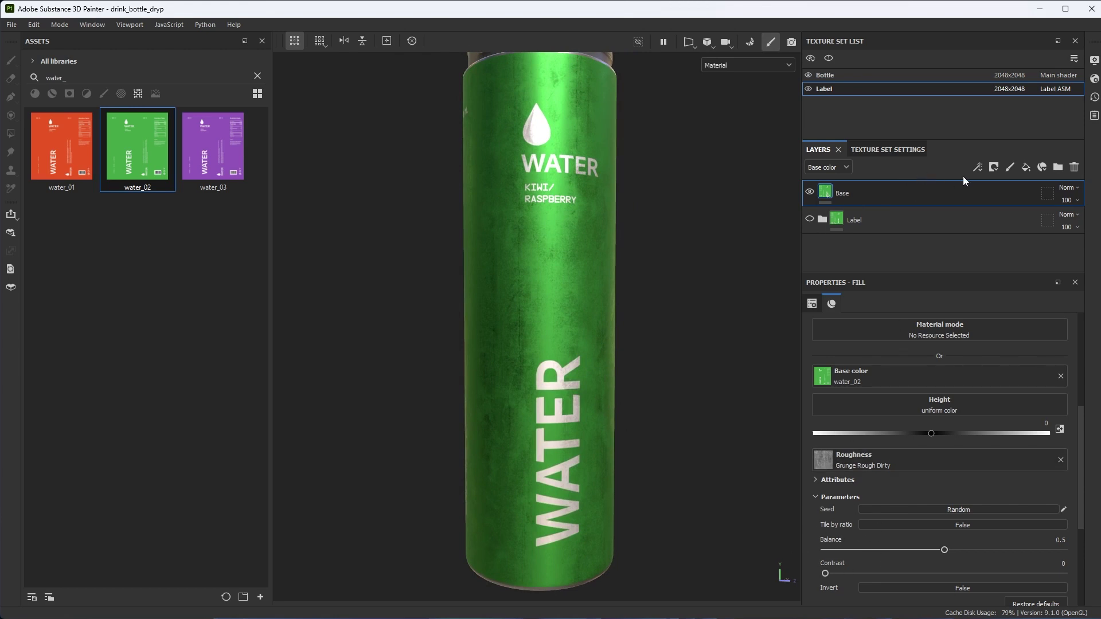
Add a Levels adjustment to the Base layer and make it affect the Roughness channel.
left_click(976, 167)
left_click(999, 223)
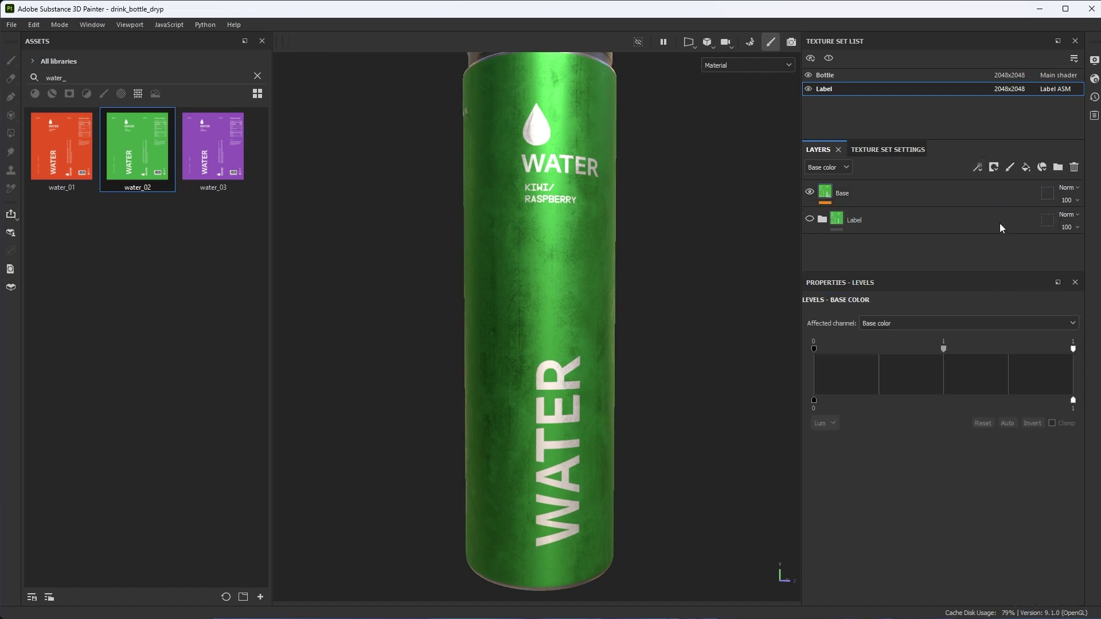
left_click(883, 323)
left_click(886, 360)
Compress the roughness Levels output range by raising its minimum to 0.327 and lowering its maximum to about 0.42.
scroll(621, 363, "up", 1)
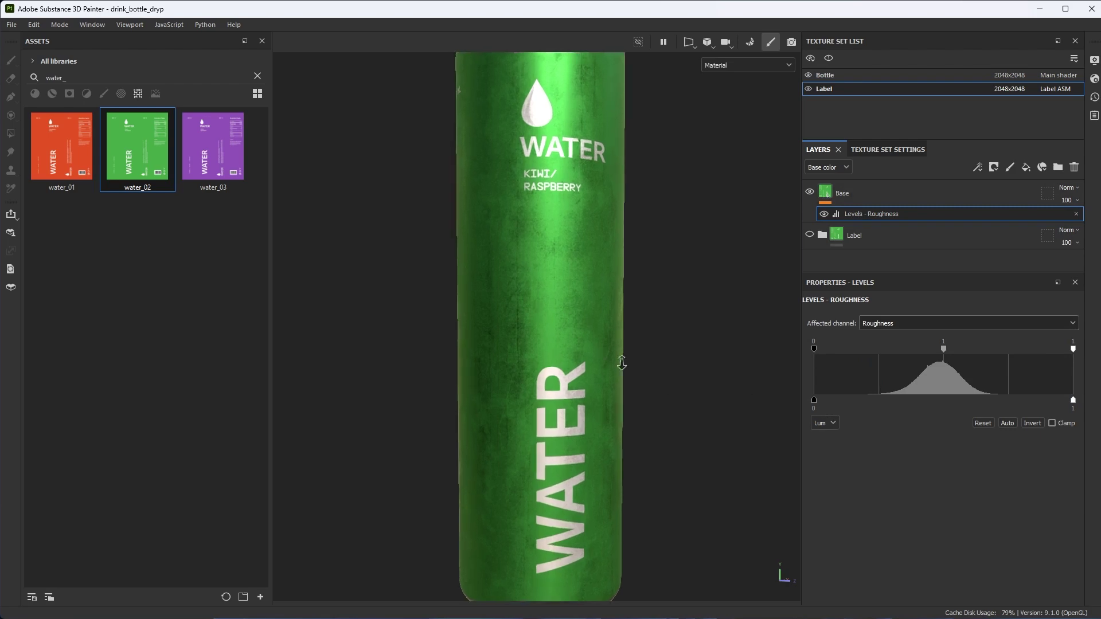
scroll(621, 363, "up", 1)
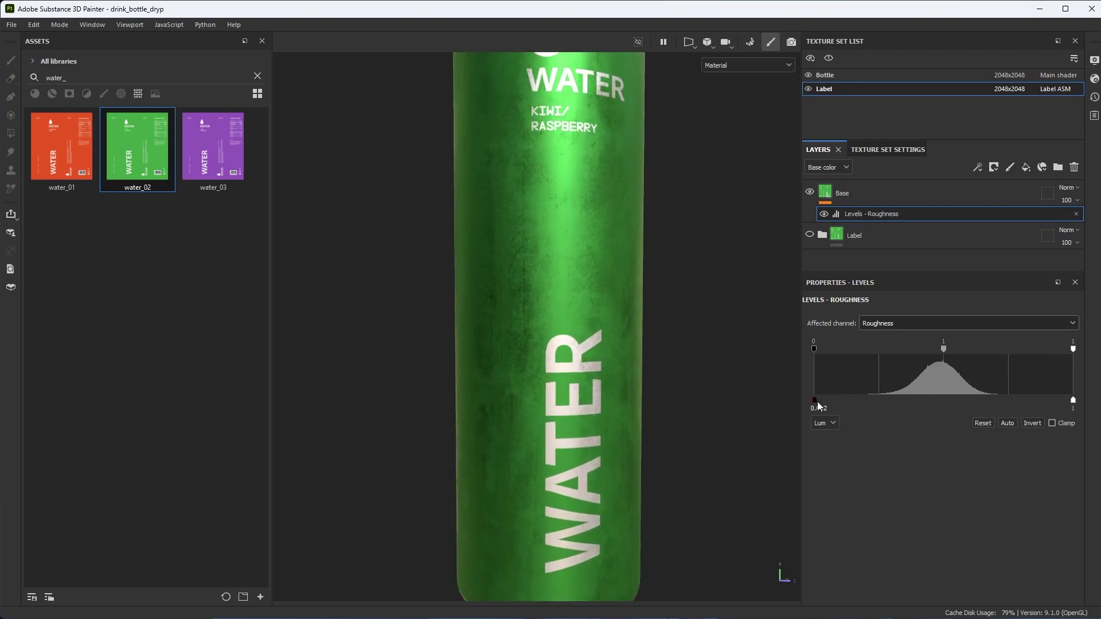
left_click_drag(817, 401, 899, 405)
mouse_move(1073, 404)
left_mouse_down()
mouse_move(909, 405)
mouse_move(923, 404)
left_mouse_up()
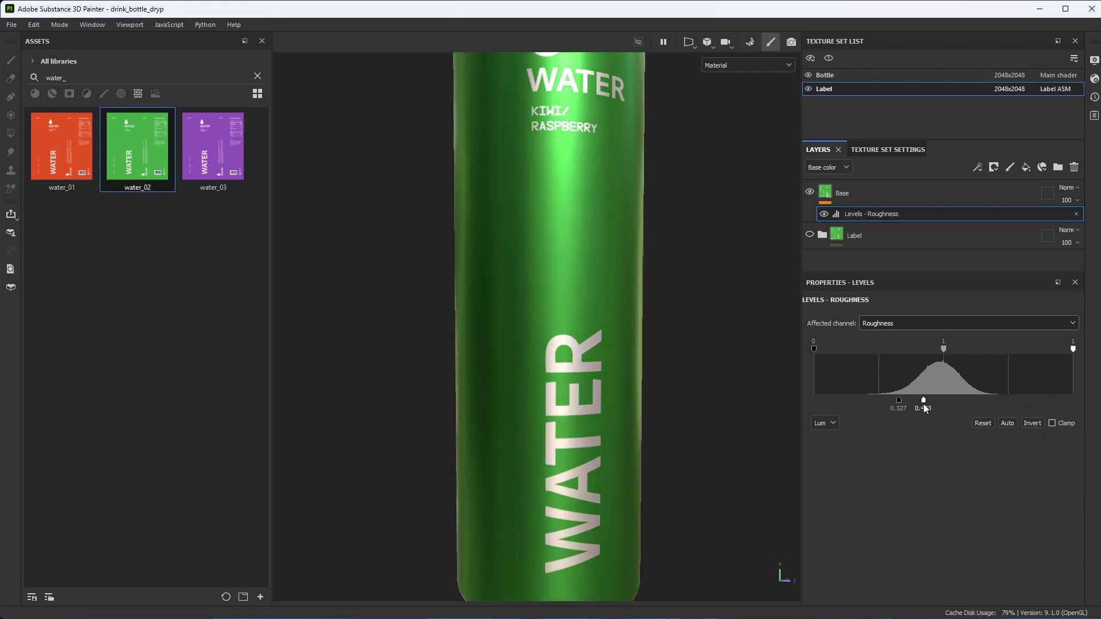
right_click_drag(655, 334, 698, 375, "alt")
mouse_move(556, 367)
left_mouse_down("alt")
mouse_move(590, 356)
mouse_move(576, 361)
left_mouse_up("alt")
right_click_drag(601, 381, 586, 378, "shift")
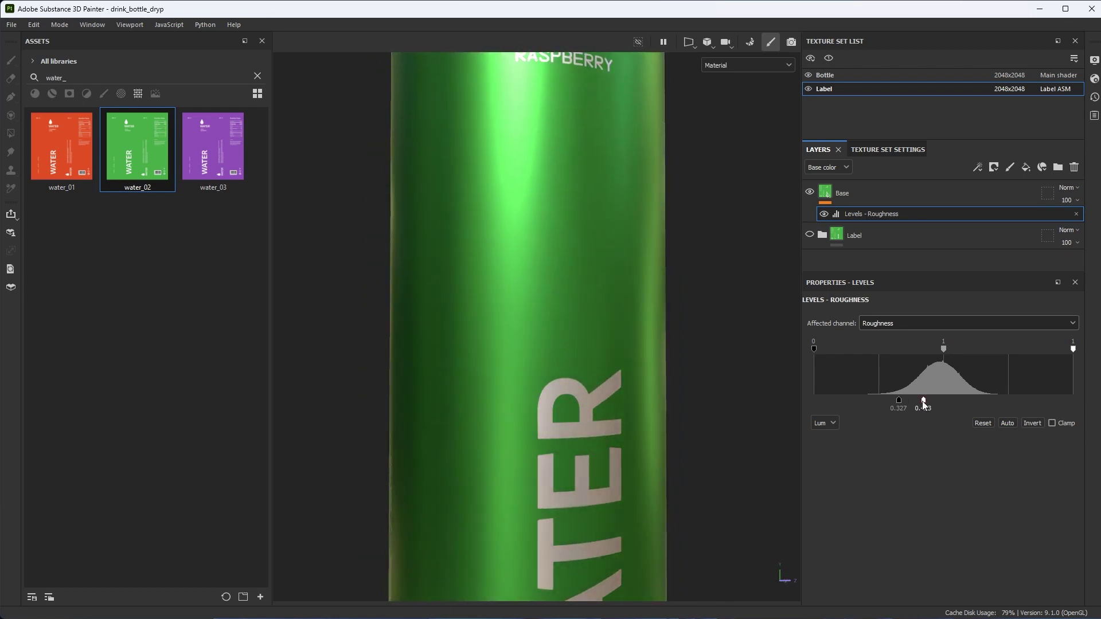
Set the roughness Levels output maximum to 0.465 and check the reflections along the bottle.
left_click_drag(923, 404, 934, 405)
left_click_drag(629, 319, 608, 344, "alt")
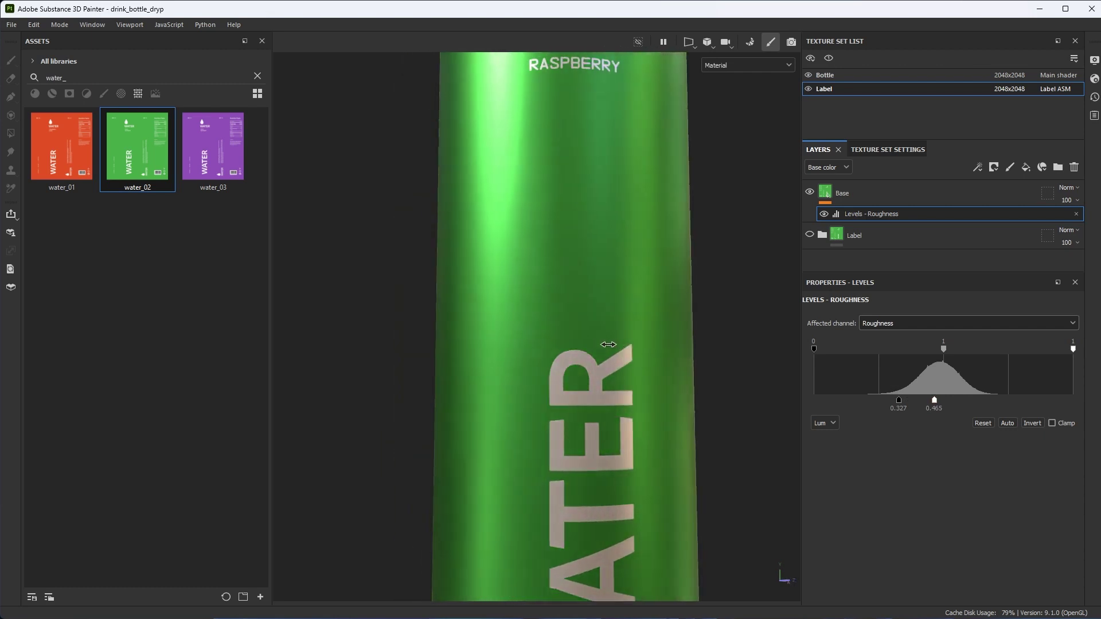
right_click_drag(608, 344, 613, 352, "shift")
right_click_drag(652, 391, 617, 358, "alt")
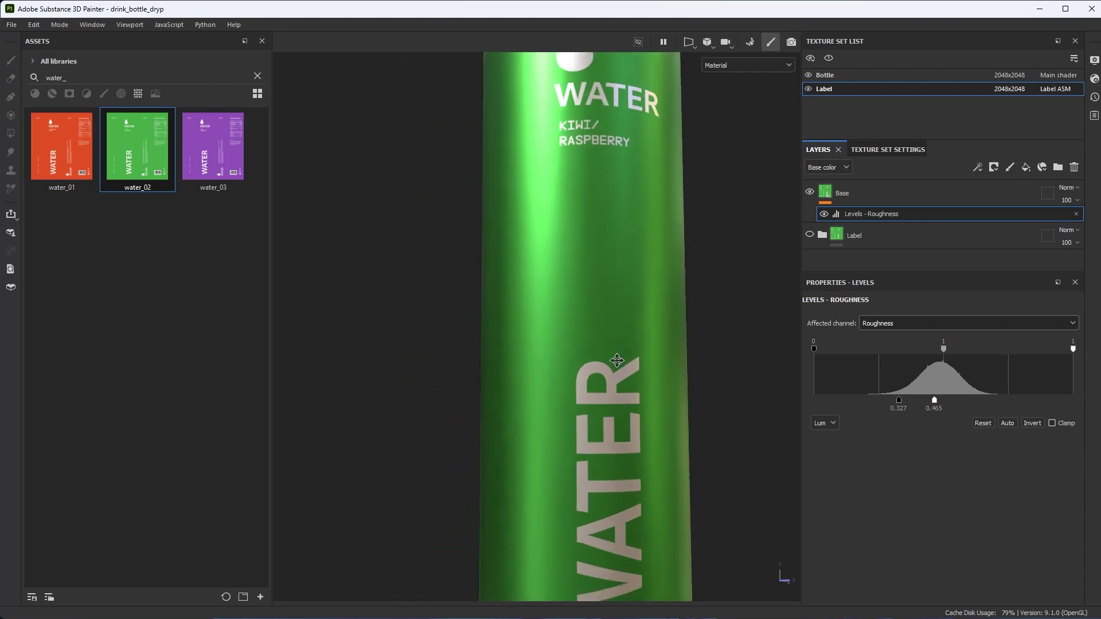
middle_click_drag(616, 358, 590, 302, "alt")
right_click_drag(590, 302, 534, 277, "alt")
left_click_drag(535, 277, 580, 328, "alt")
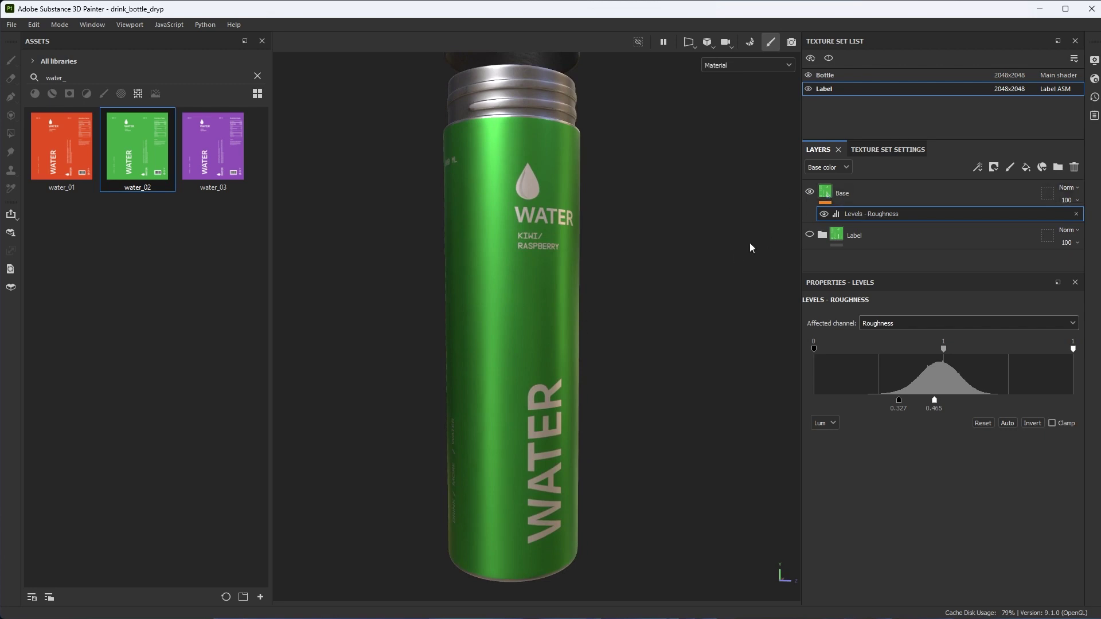
mouse_move(547, 308)
left_mouse_down("alt")
mouse_move(565, 322)
mouse_move(513, 377)
mouse_move(568, 310)
left_mouse_up("alt")
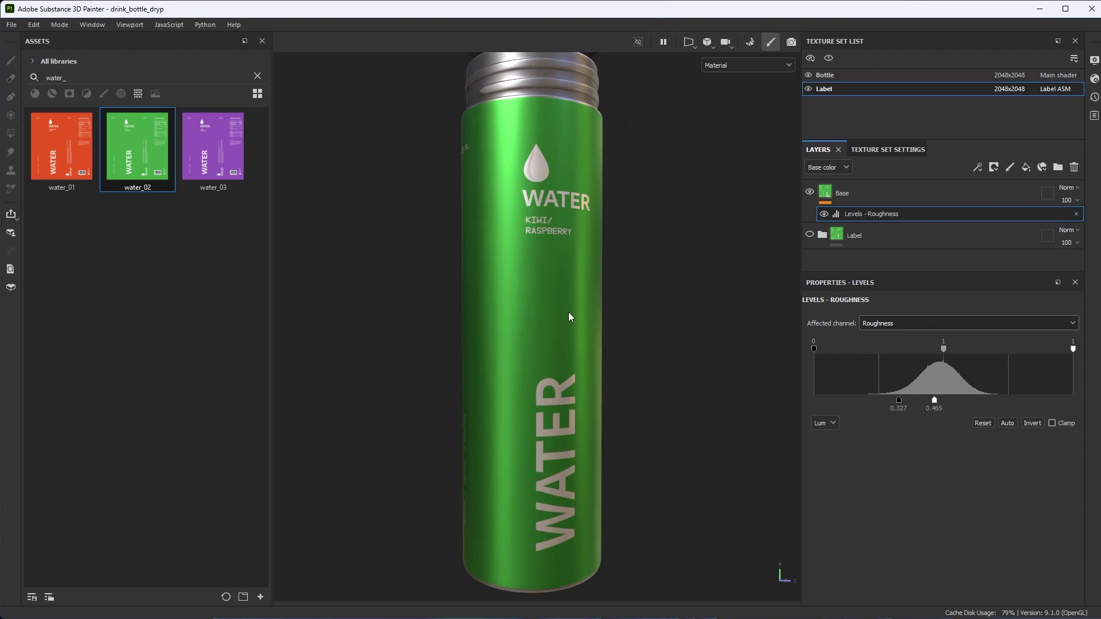
Add a fill layer directly above the Base layer and name it Water Drops.
left_click(891, 193)
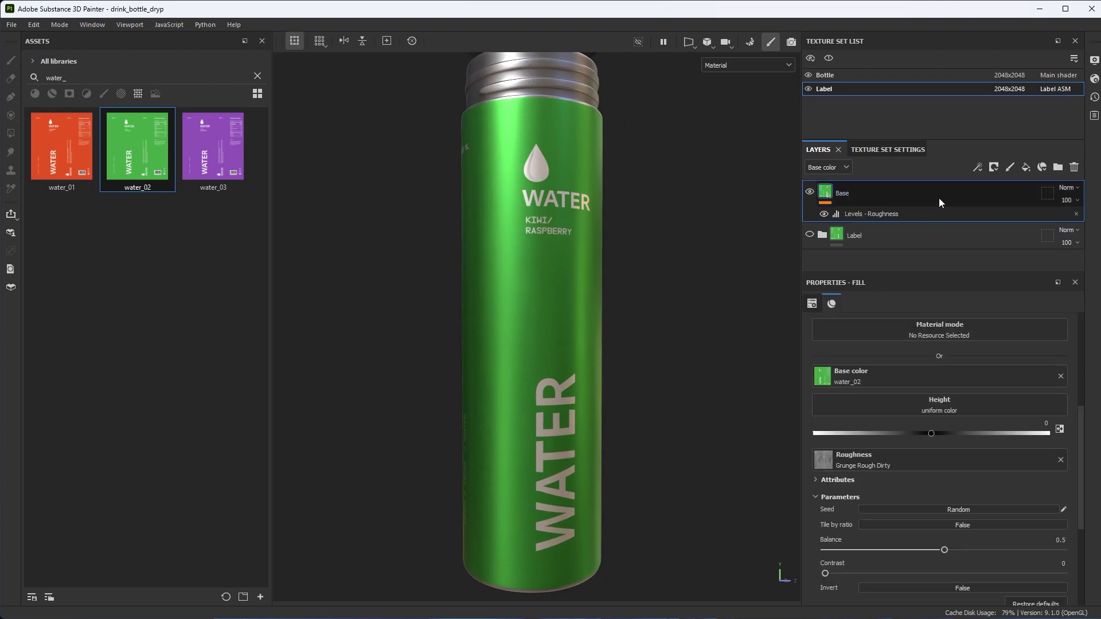
left_click(1025, 167)
double_click(849, 193)
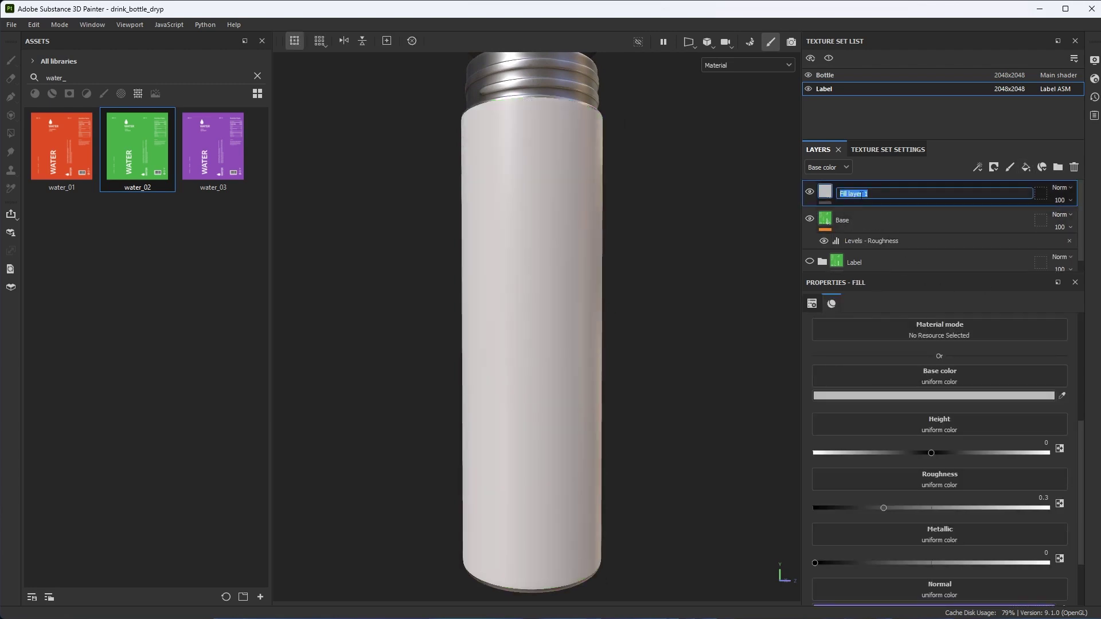
type("Water Drops")
key("Return")
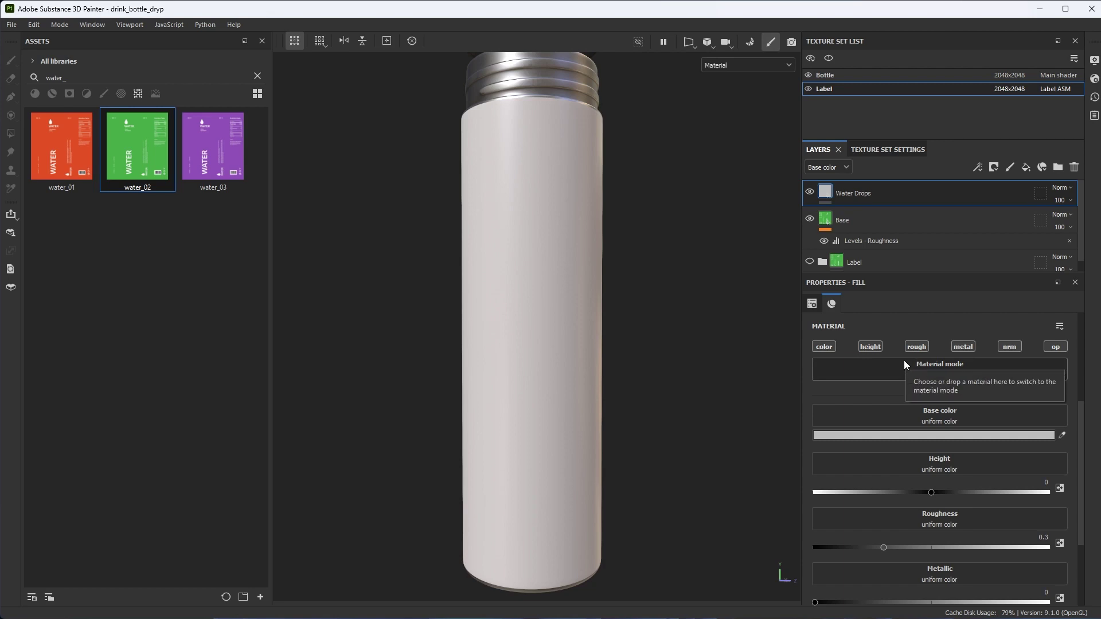
Limit the Water Drops fill layer to the height channel only and set its height to 0.0944.
left_click(869, 346)
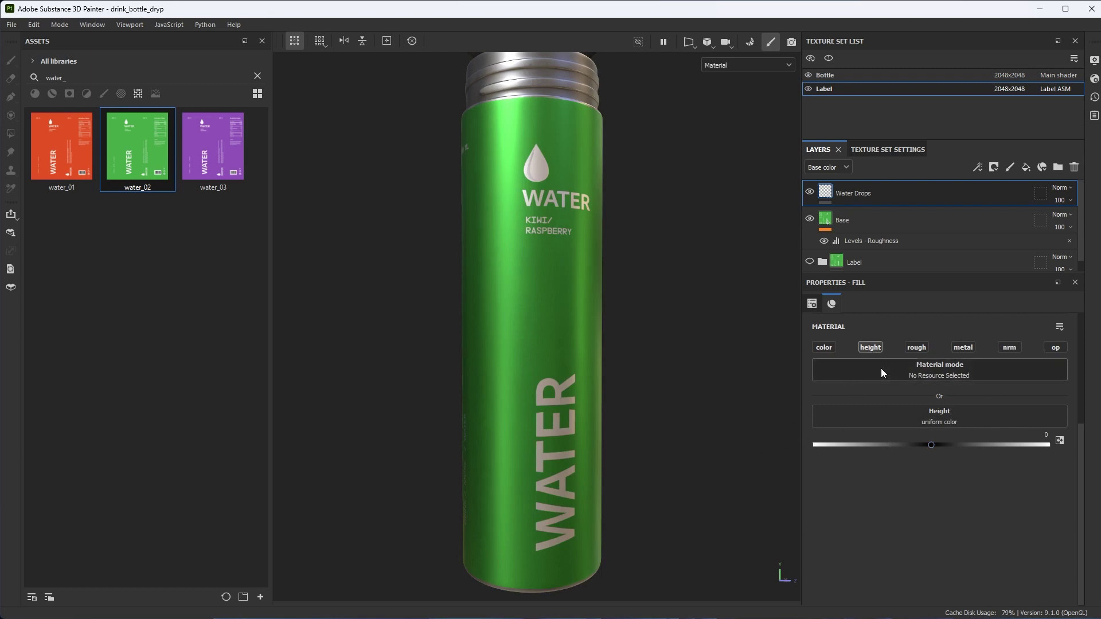
scroll(528, 327, "up", 2)
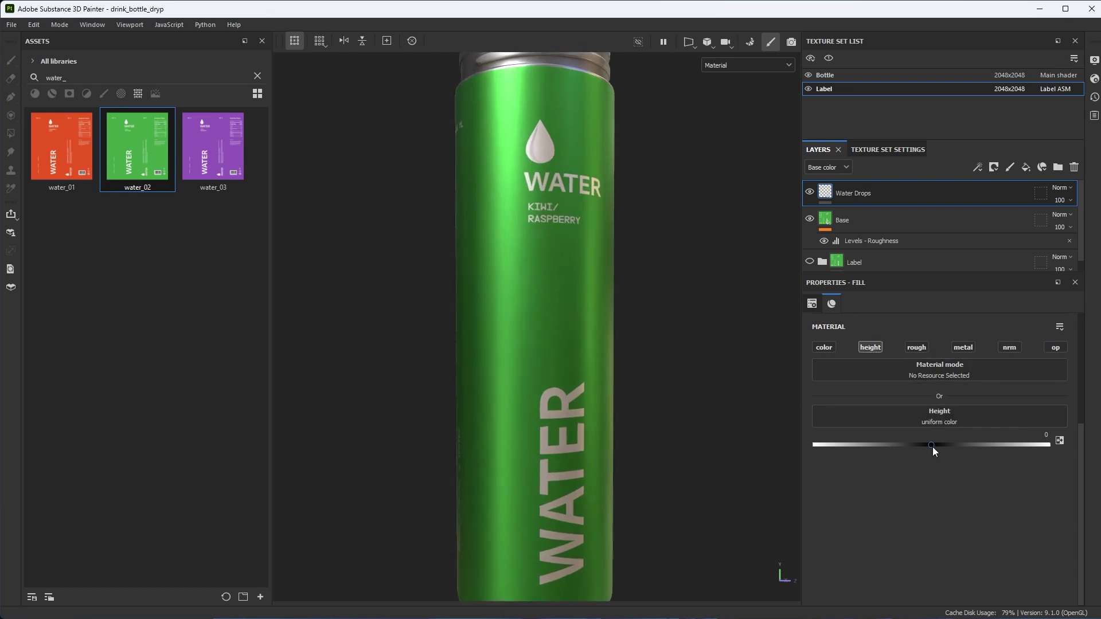
left_click_drag(933, 445, 942, 445)
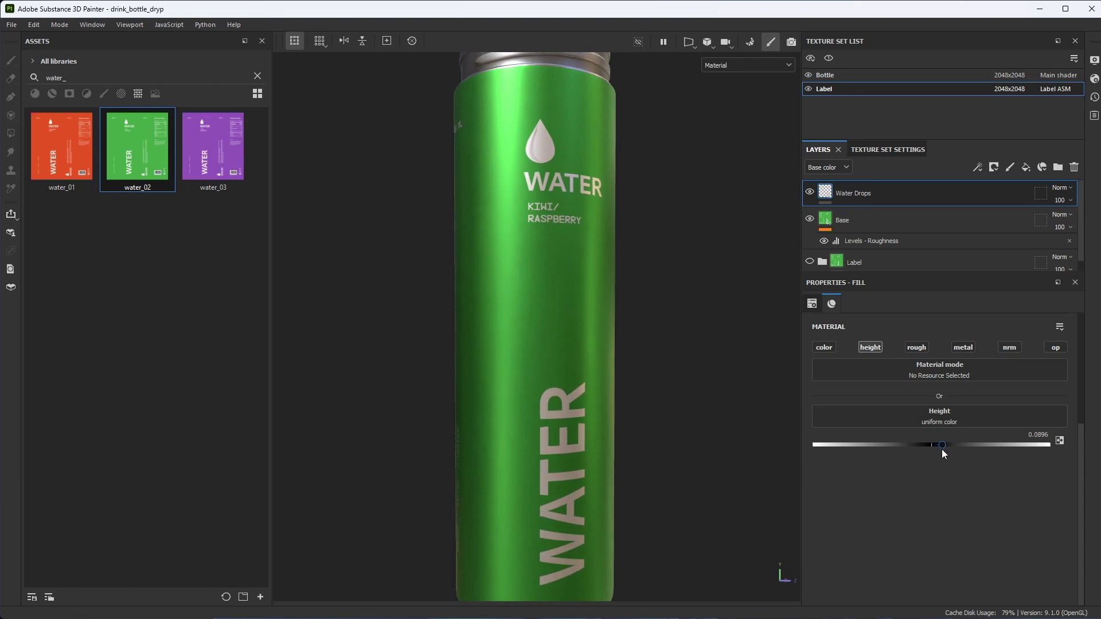
left_click_drag(942, 450, 943, 449)
left_click_drag(667, 417, 621, 378, "alt")
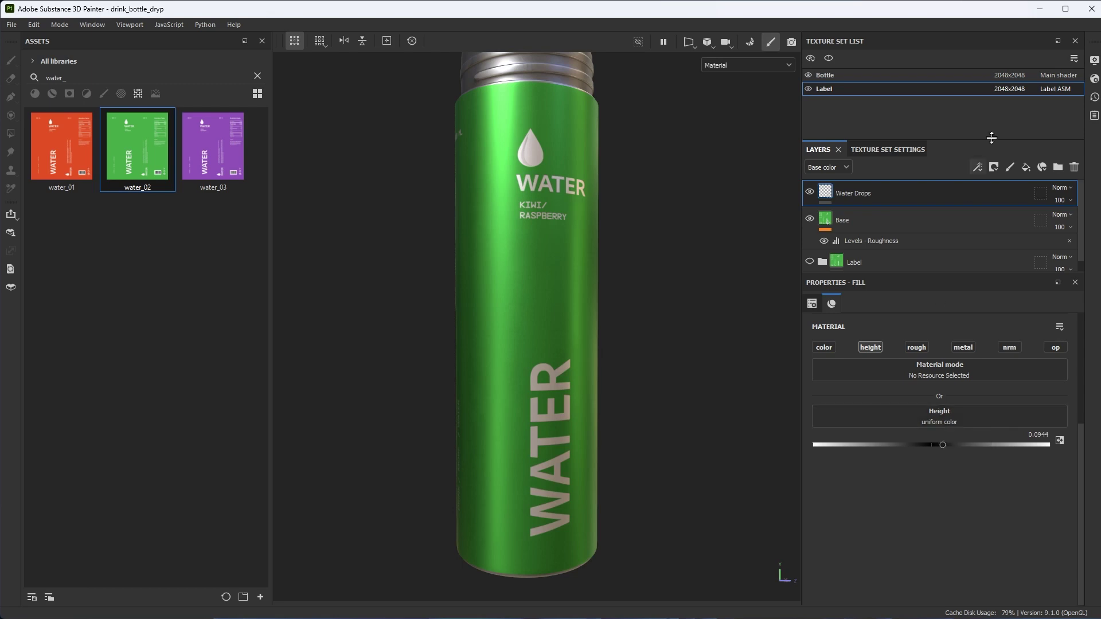
Review the Label shader's displacement and tessellation settings, including source channel, scale and subdivision count.
left_click(1094, 79)
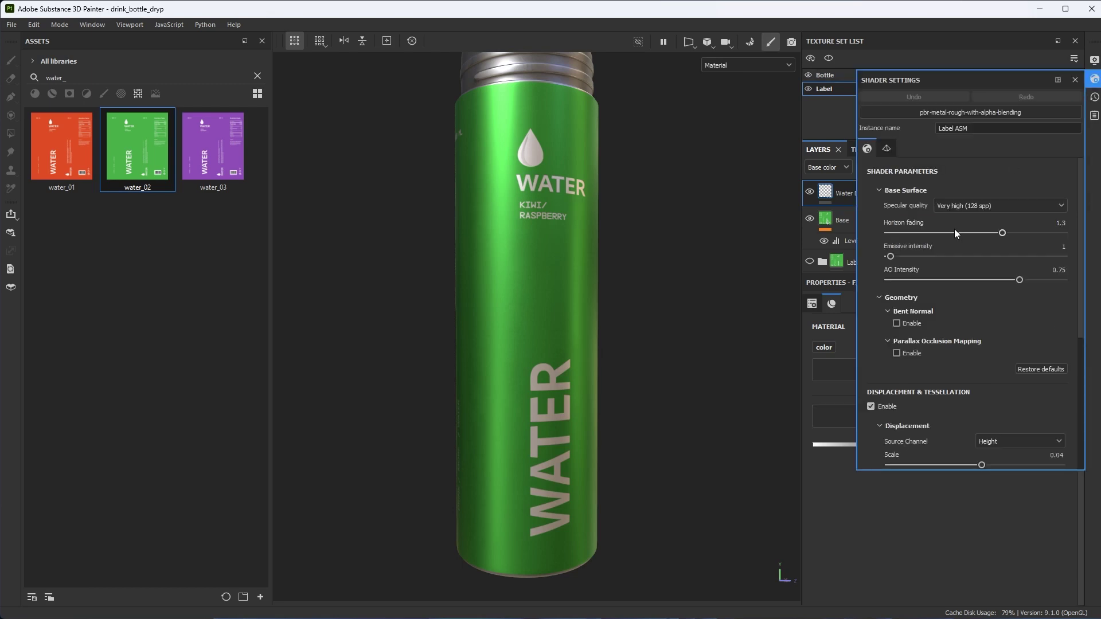
left_click(884, 149)
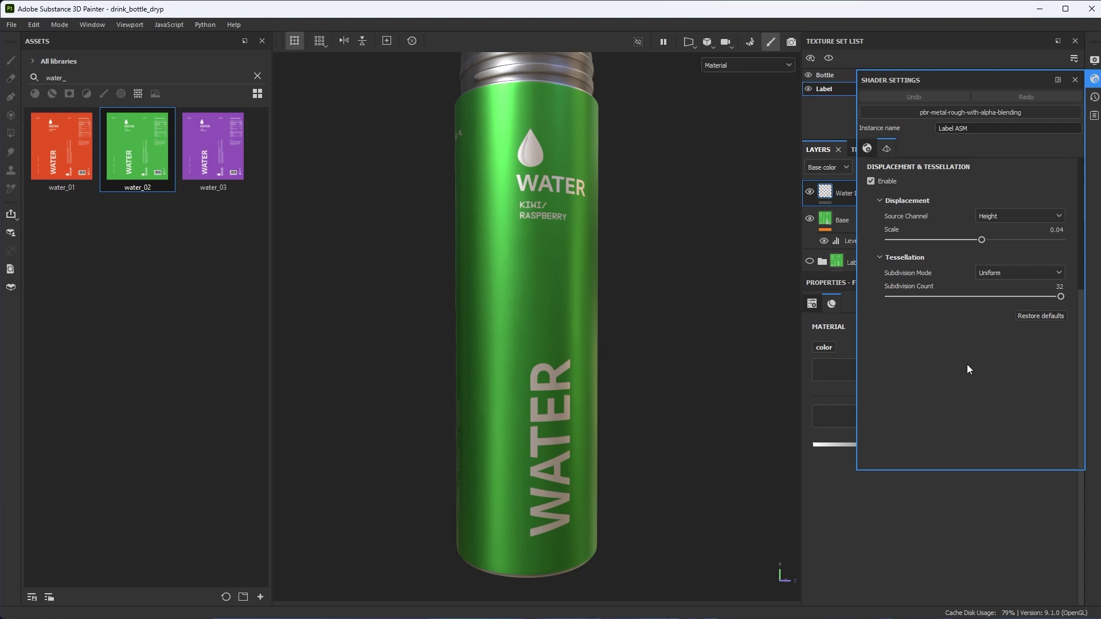
left_click(1075, 80)
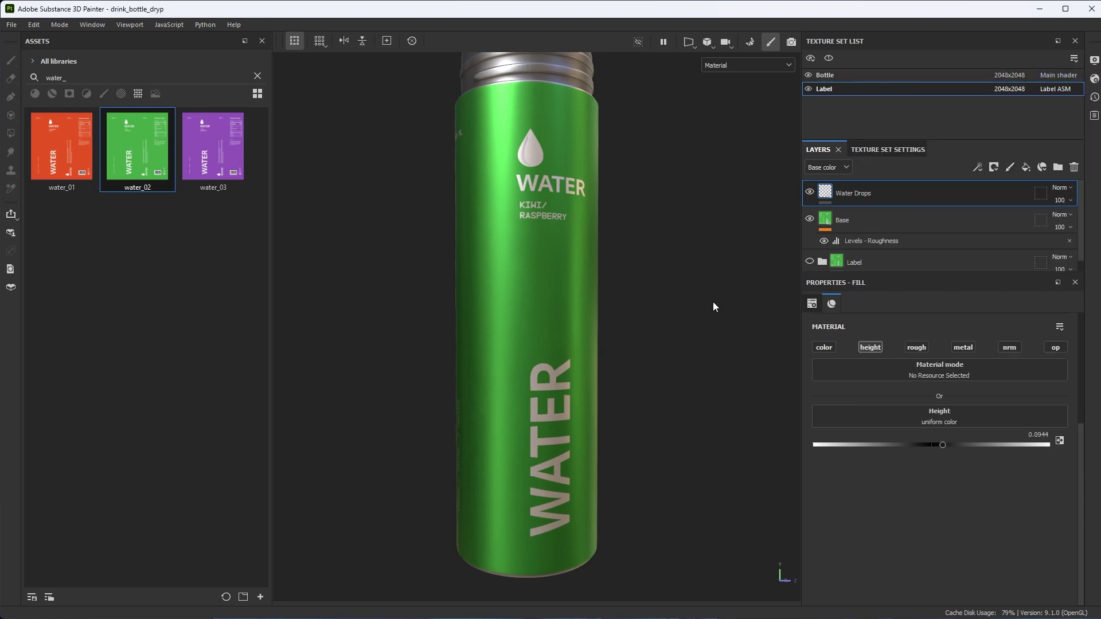
Add a black mask to the Water Drops layer and put a fill effect in that mask.
scroll(624, 304, "up", 3)
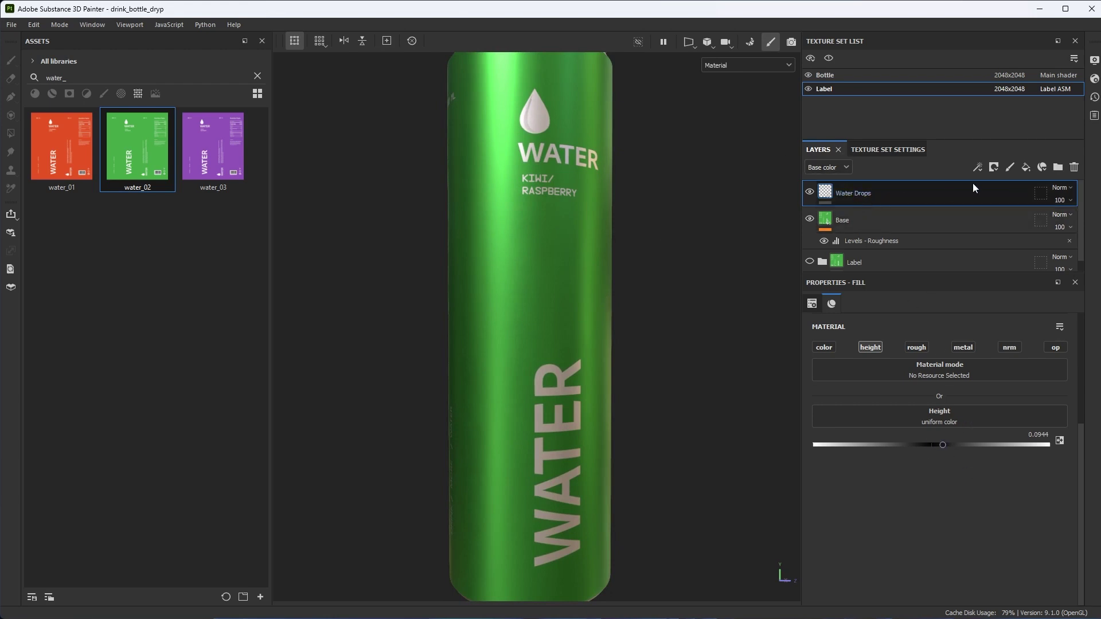
left_click(995, 167)
left_click(1007, 194)
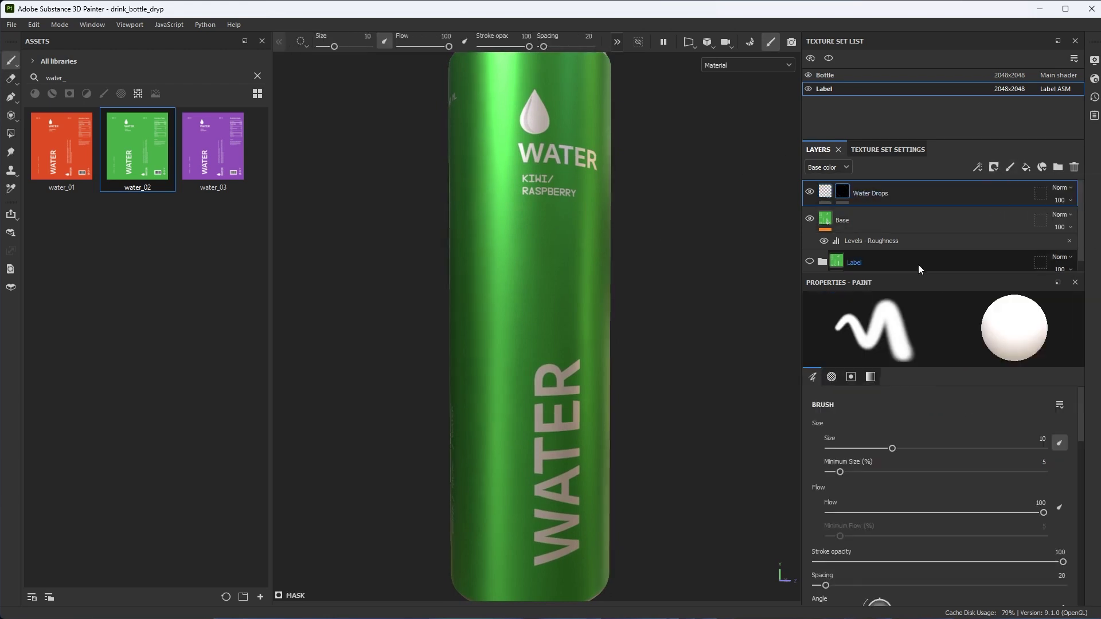
left_click(975, 168)
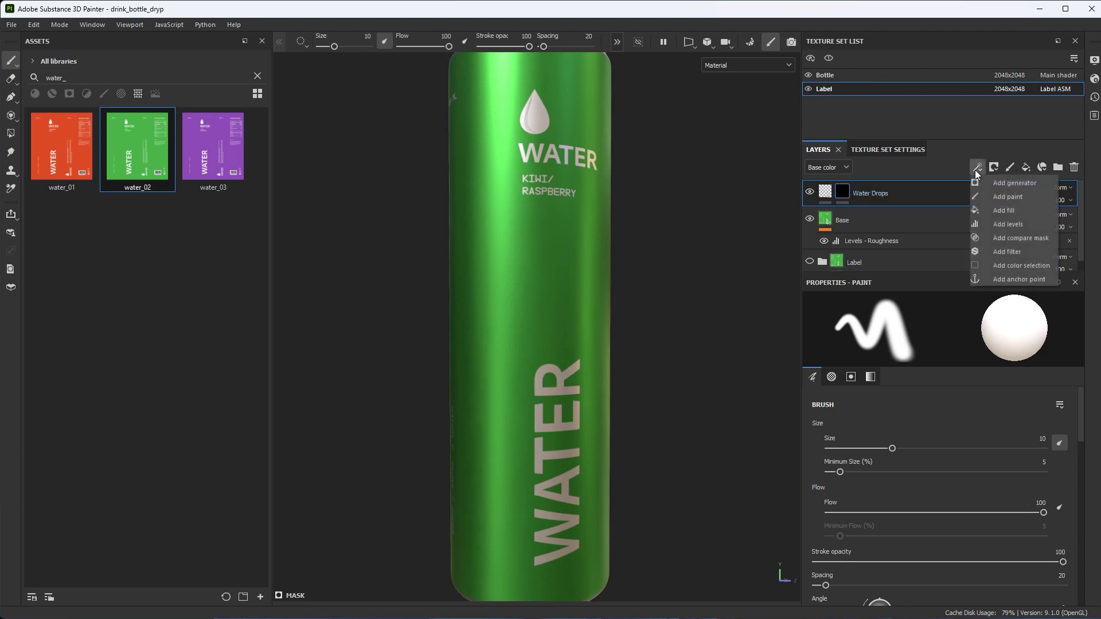
left_click(996, 214)
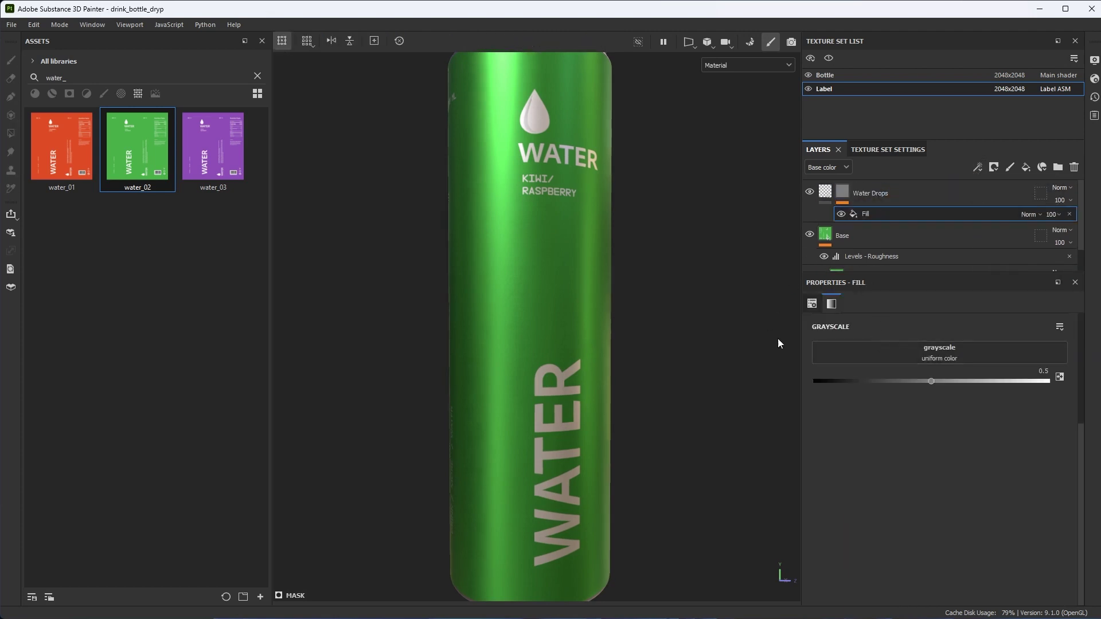
Search the grayscale resources for "gass" and assign Gaussian Spots 1 to the mask's fill.
right_click_drag(749, 311, 688, 294, "alt")
middle_click_drag(688, 294, 696, 302, "alt")
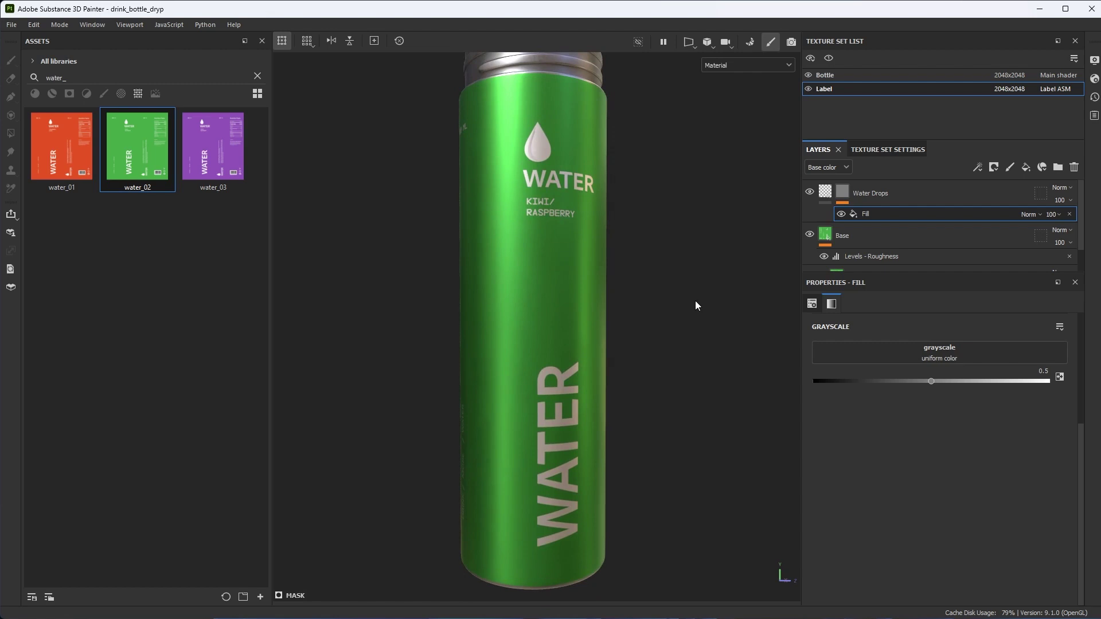
left_click(825, 354)
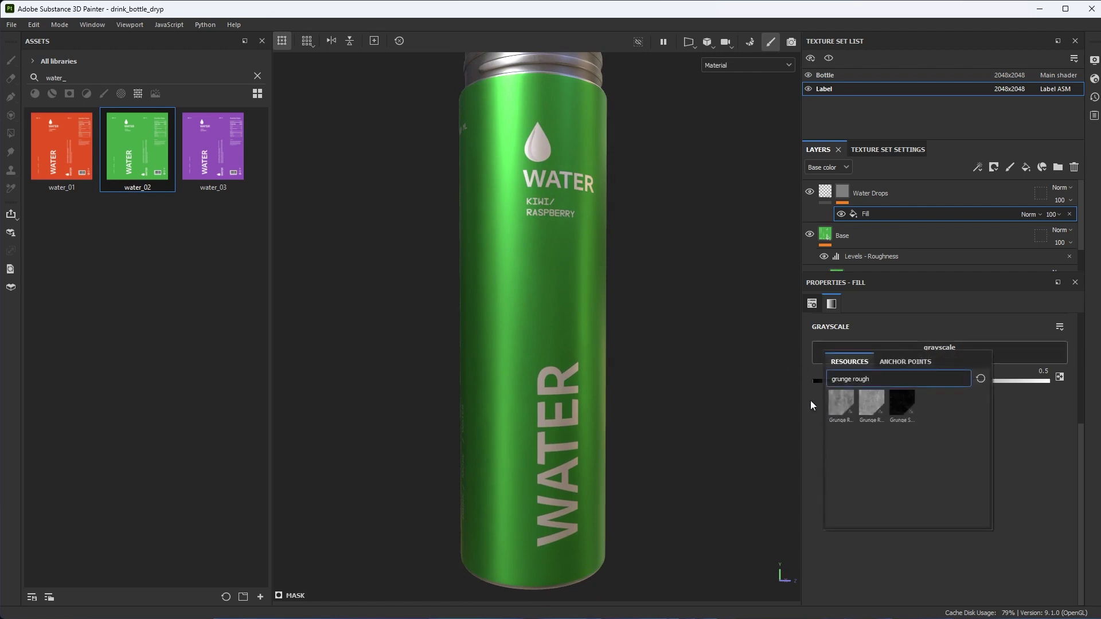
type("gass")
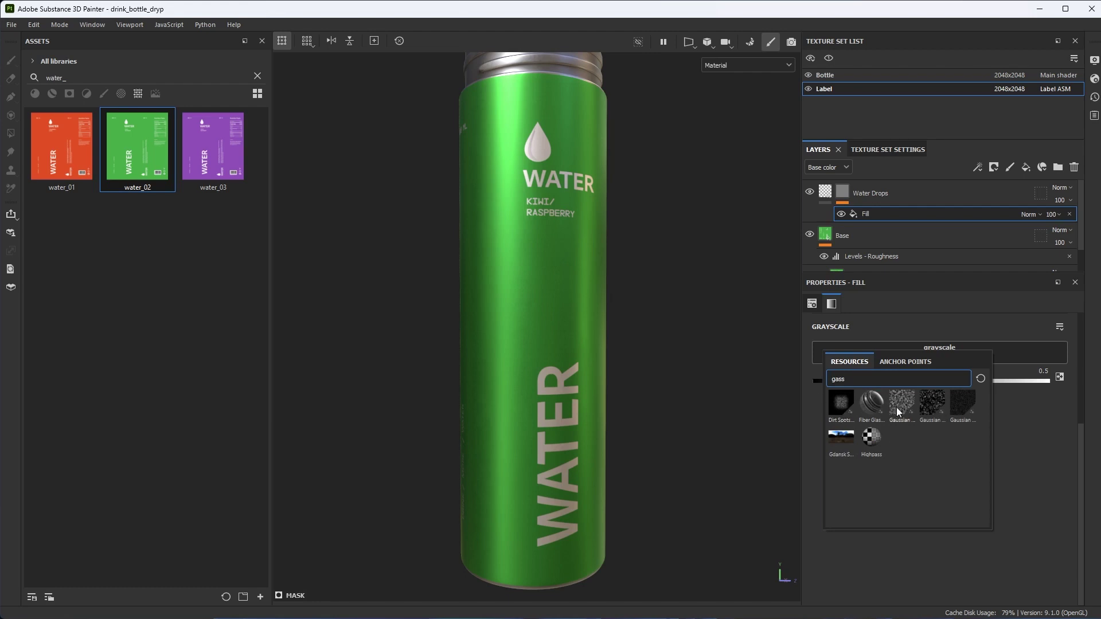
mouse_move(930, 411)
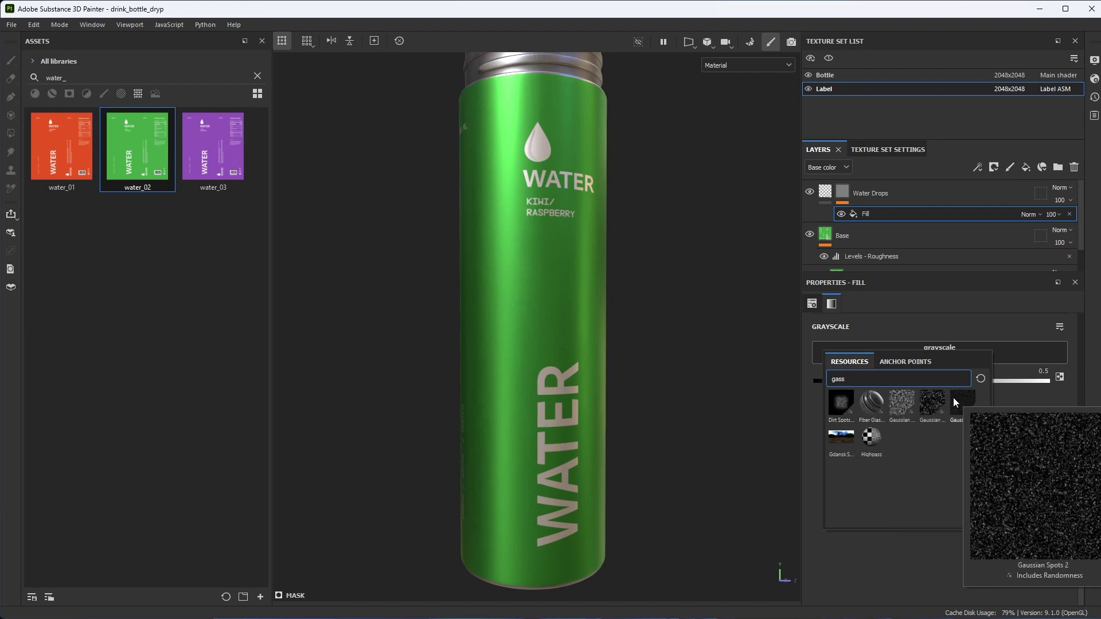
mouse_move(929, 403)
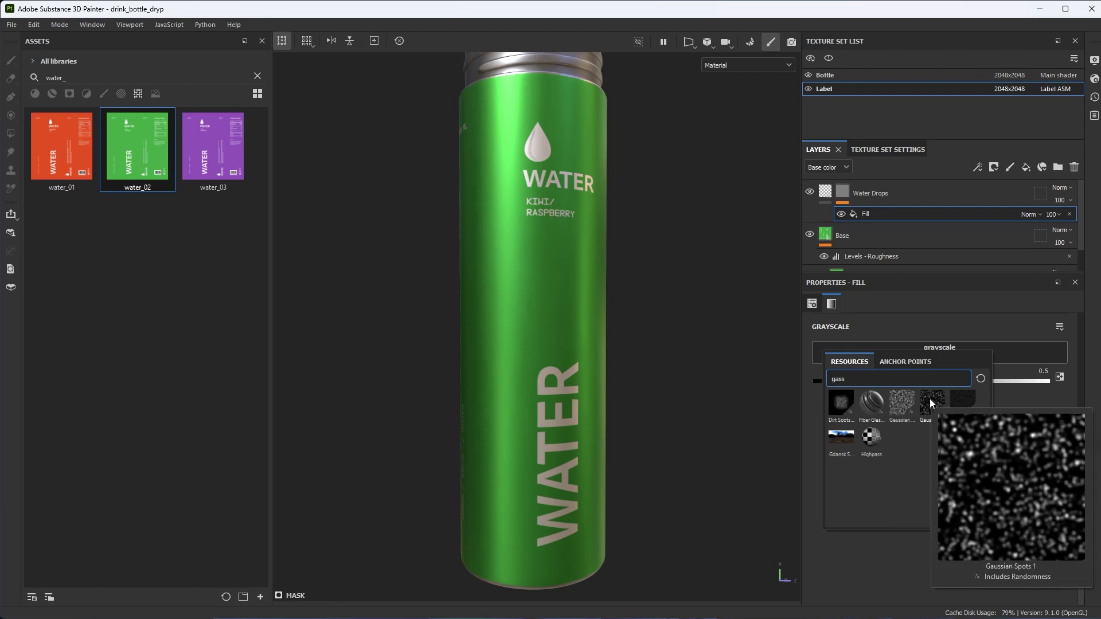
left_click(931, 401)
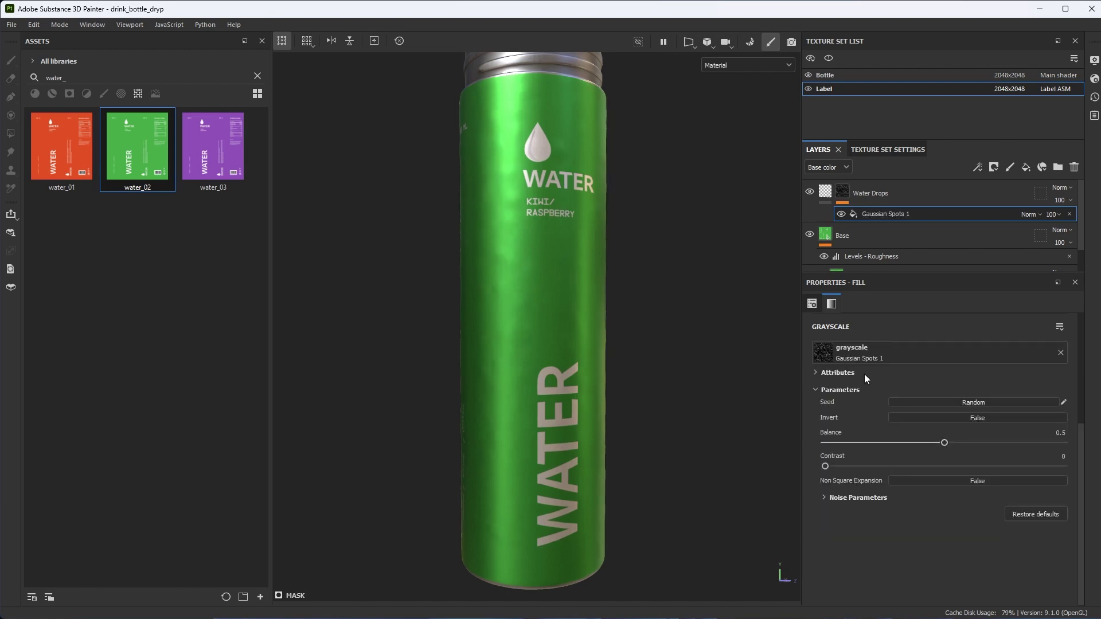
Display the Water Drops mask on the bottle and raise the Gaussian Spots 1 contrast to 1.
left_click_drag(668, 342, 644, 343, "alt")
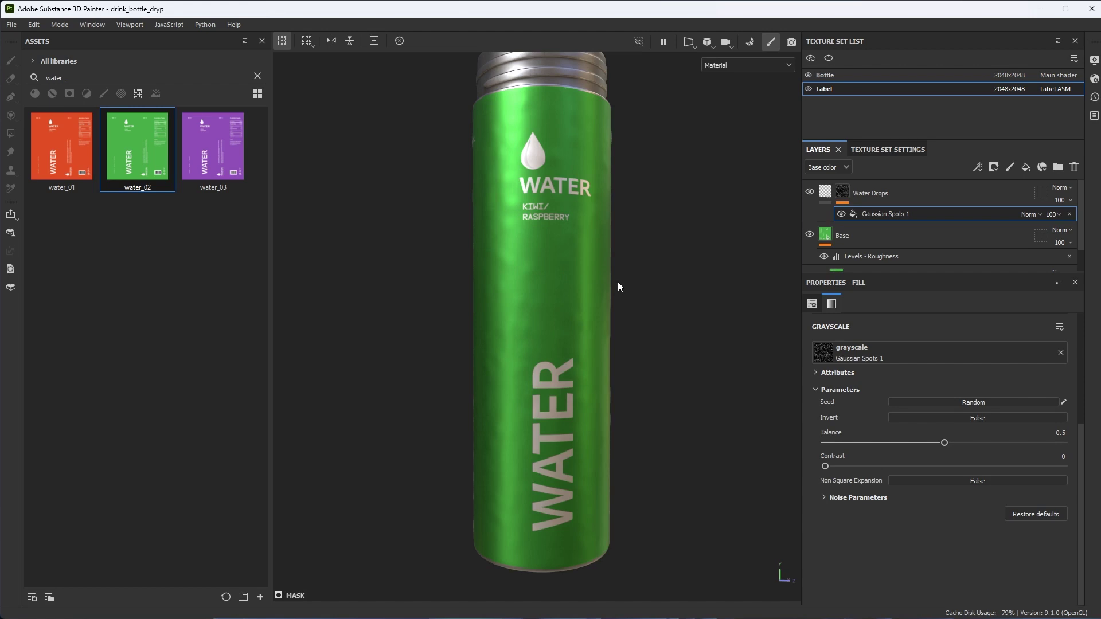
scroll(555, 263, "up", 1)
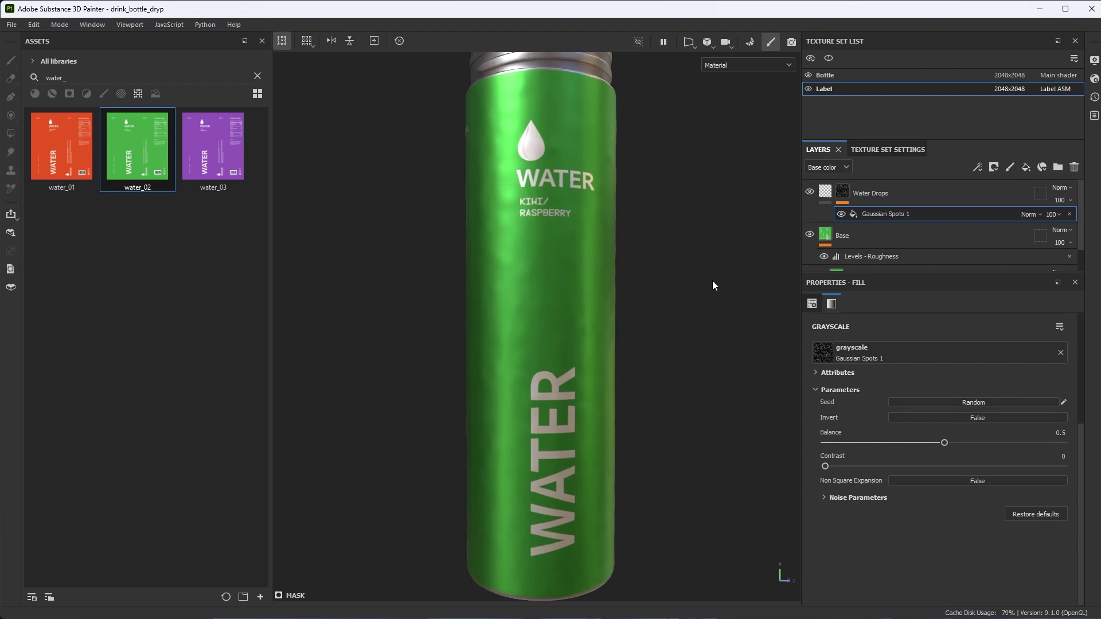
left_click(842, 192, "alt")
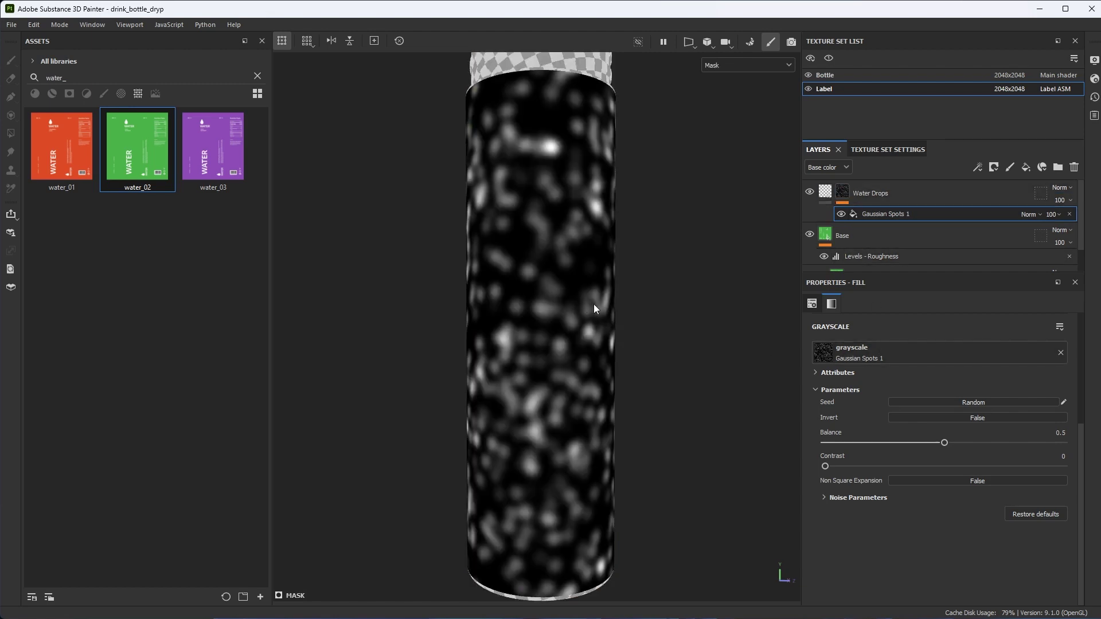
scroll(594, 304, "up", 3)
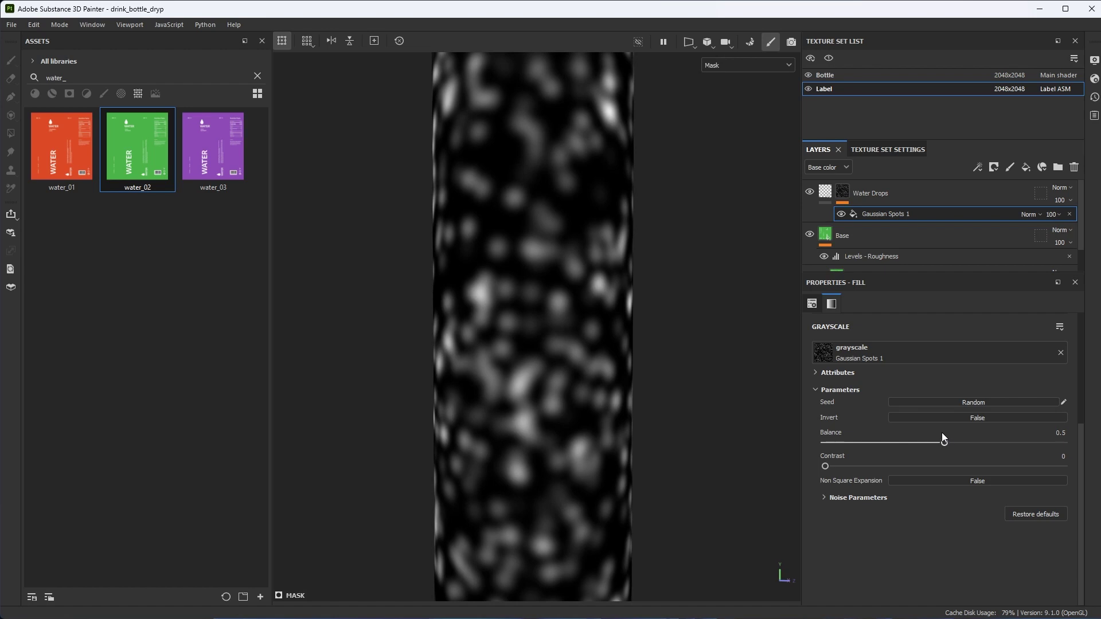
left_click_drag(825, 466, 1095, 487)
left_click_drag(749, 405, 648, 335, "alt")
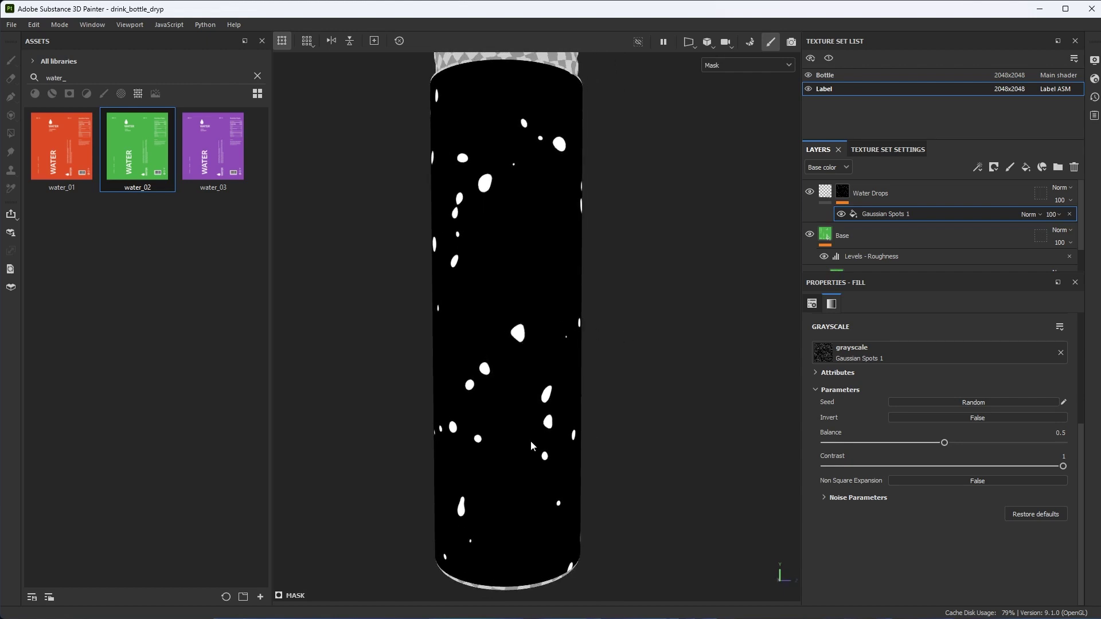
left_click_drag(541, 272, 573, 335, "alt")
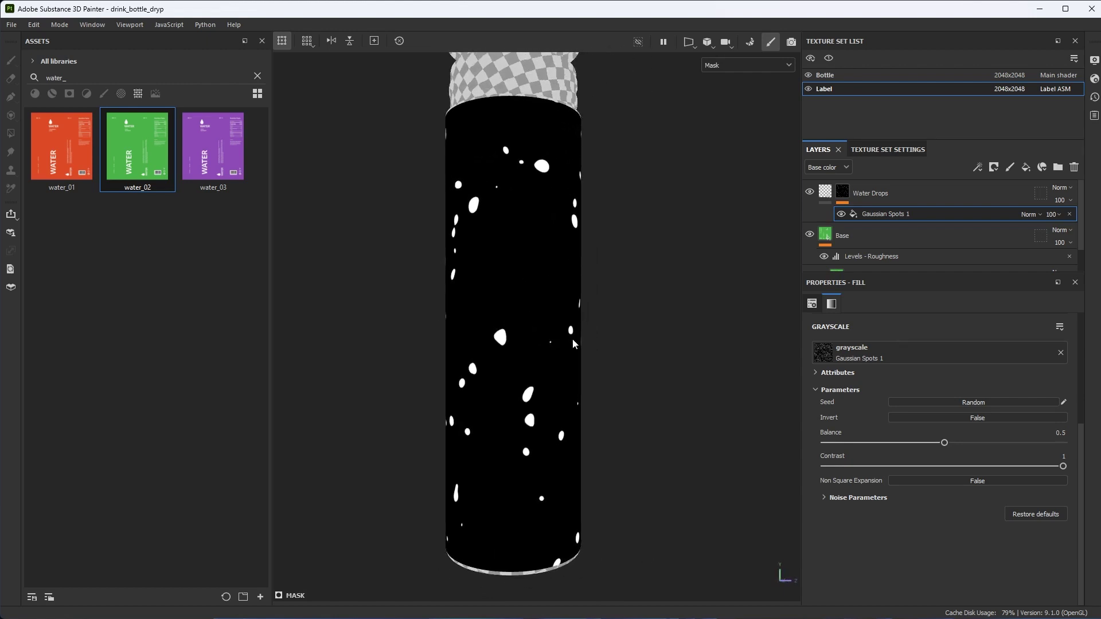
scroll(567, 401, "up", 2)
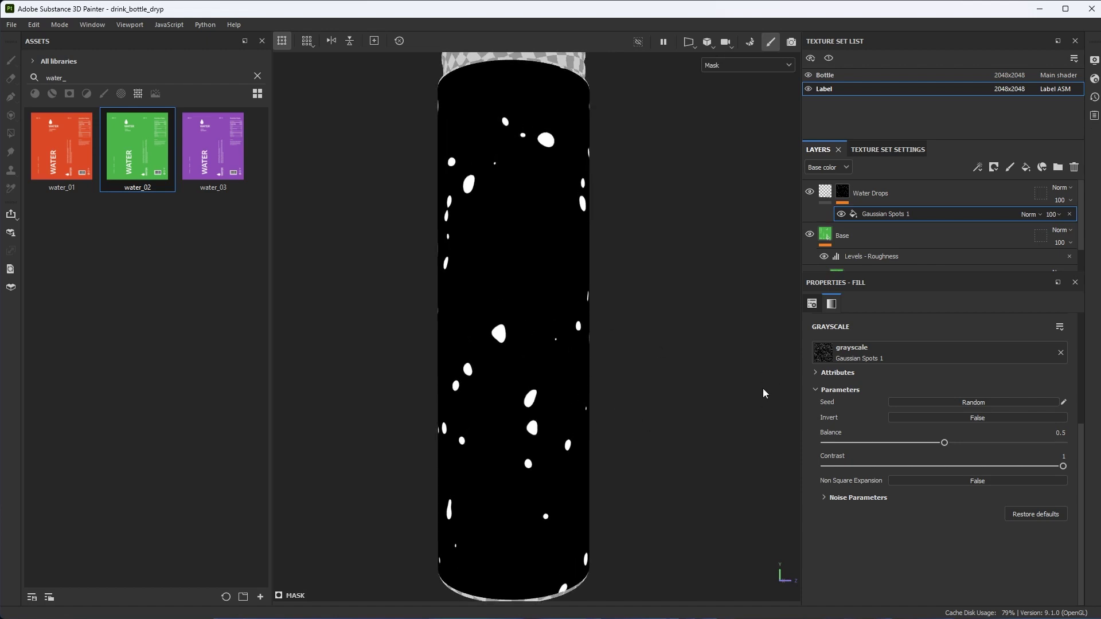
Set the UV tiling of the Gaussian Spots 1 fill to 4 and check the spots around the bottle.
left_click(812, 308)
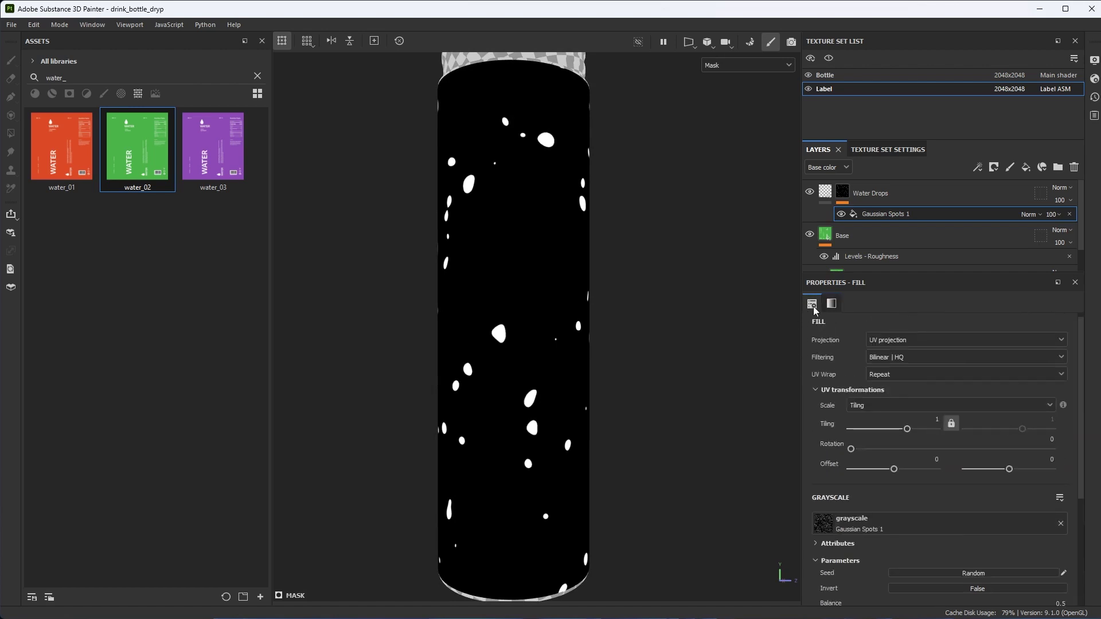
left_click(937, 420)
type("4")
key("Return")
right_click_drag(506, 330, 599, 385, "alt")
left_click_drag(599, 385, 554, 338, "alt")
right_click_drag(554, 338, 541, 301, "alt")
left_click_drag(541, 300, 589, 387, "alt")
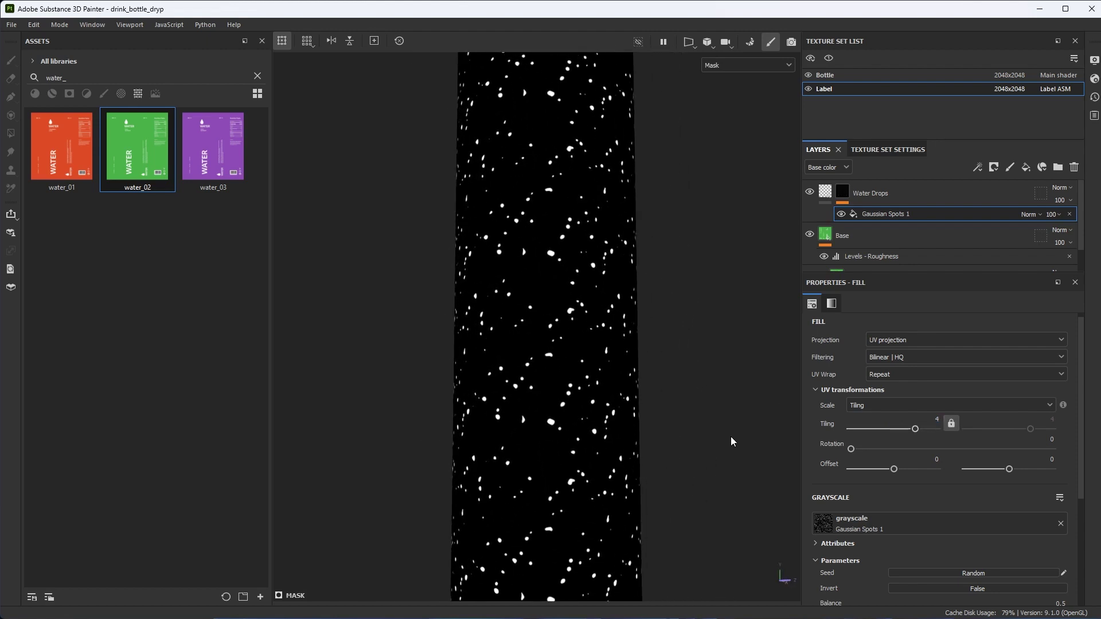
Set the Disorder in the Gaussian Spots 1 noise parameters to 0.38 and check the mask pattern.
scroll(858, 449, "down", 5)
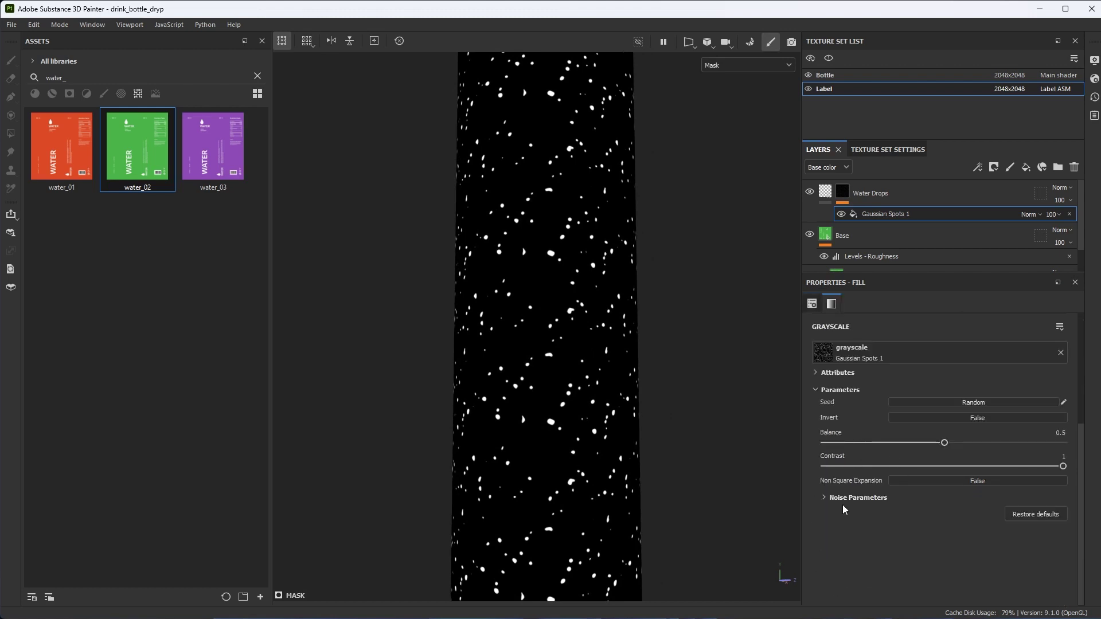
left_click(823, 497)
left_click_drag(763, 447, 740, 417, "alt")
left_click_drag(838, 543, 920, 546)
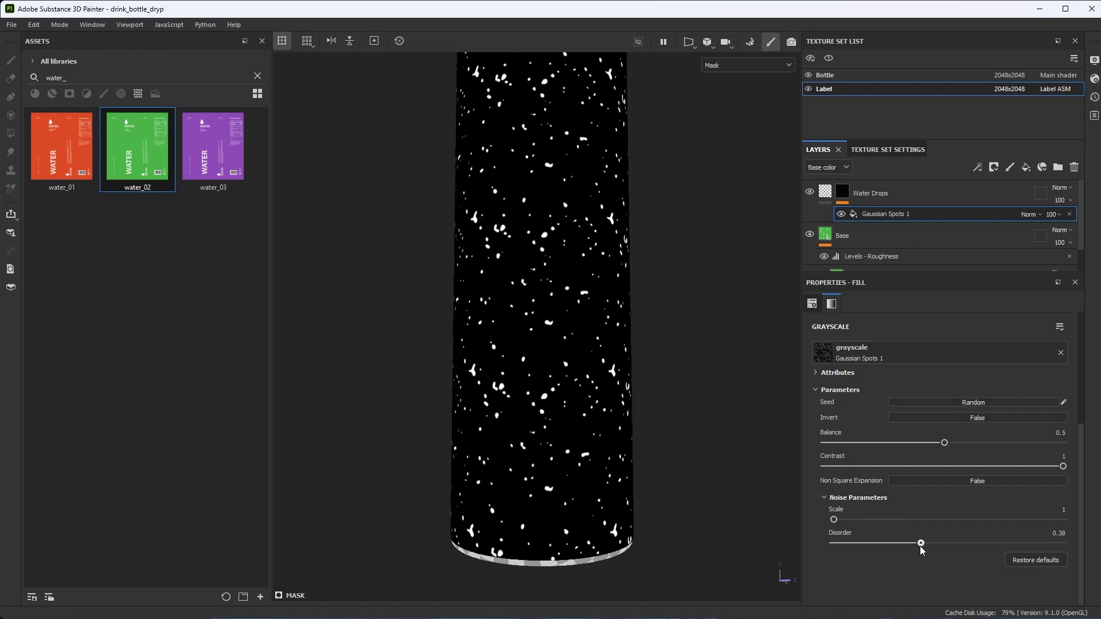
right_click_drag(604, 364, 658, 300, "alt")
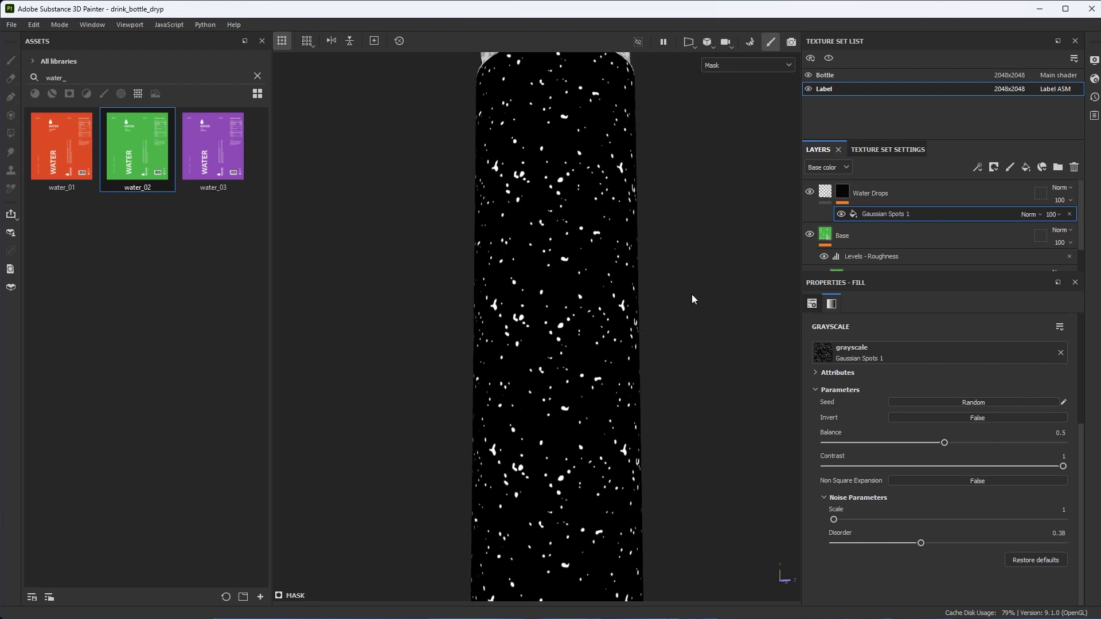
middle_click_drag(604, 315, 571, 353, "alt")
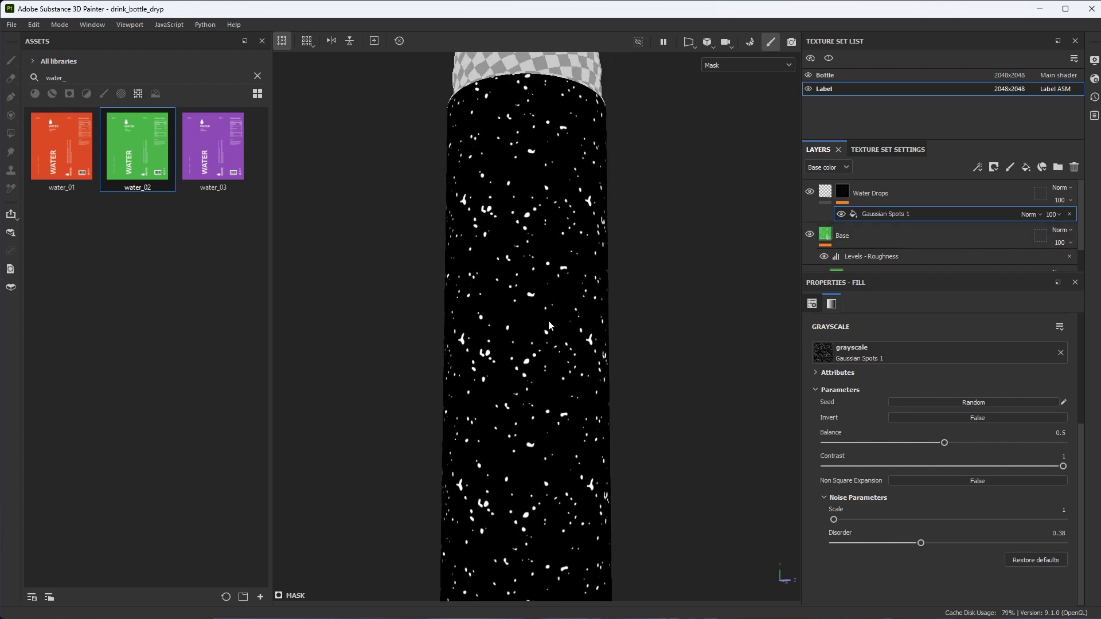
right_click_drag(571, 353, 632, 383, "alt")
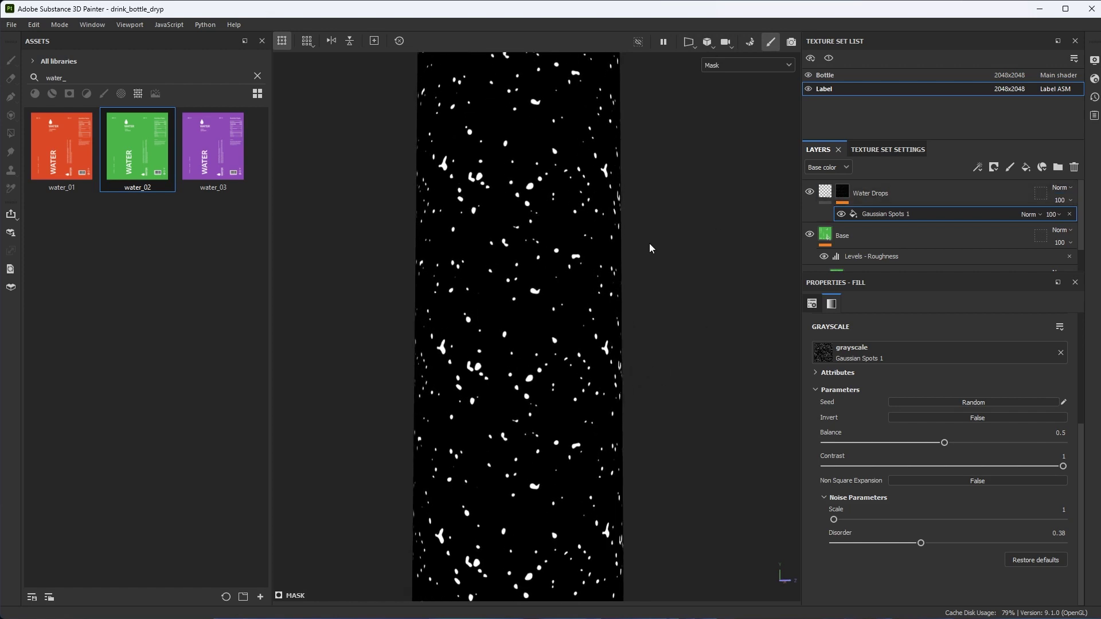
Return to the material display and examine the raised water drops from several angles and up close.
key("m")
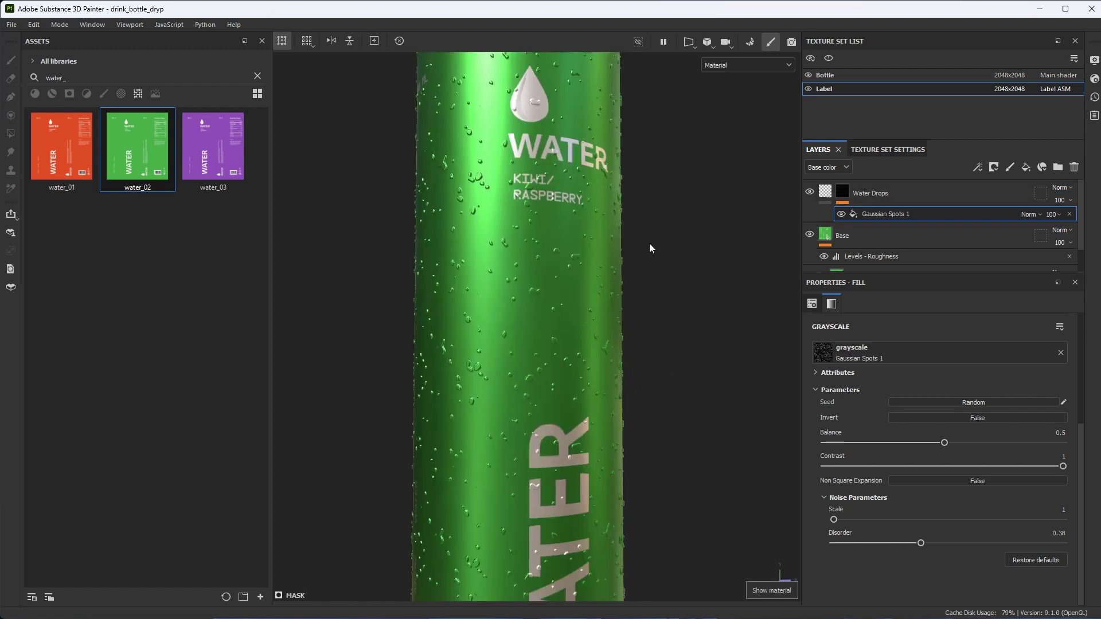
right_click_drag(632, 311, 600, 318, "alt")
middle_click_drag(608, 314, 631, 335, "alt")
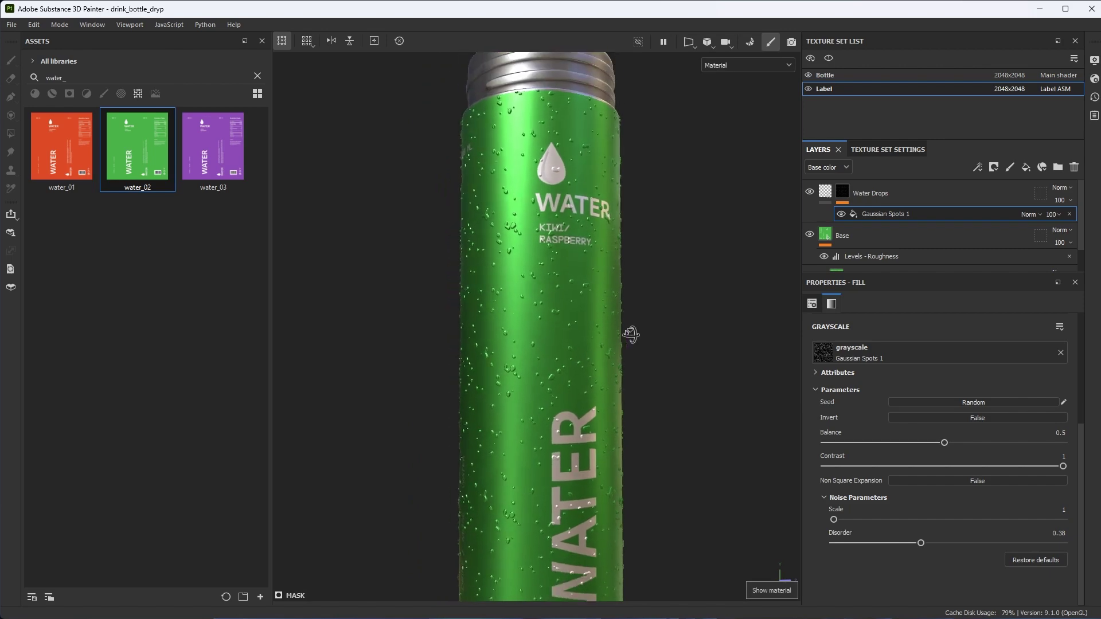
left_click_drag(631, 335, 606, 392, "alt")
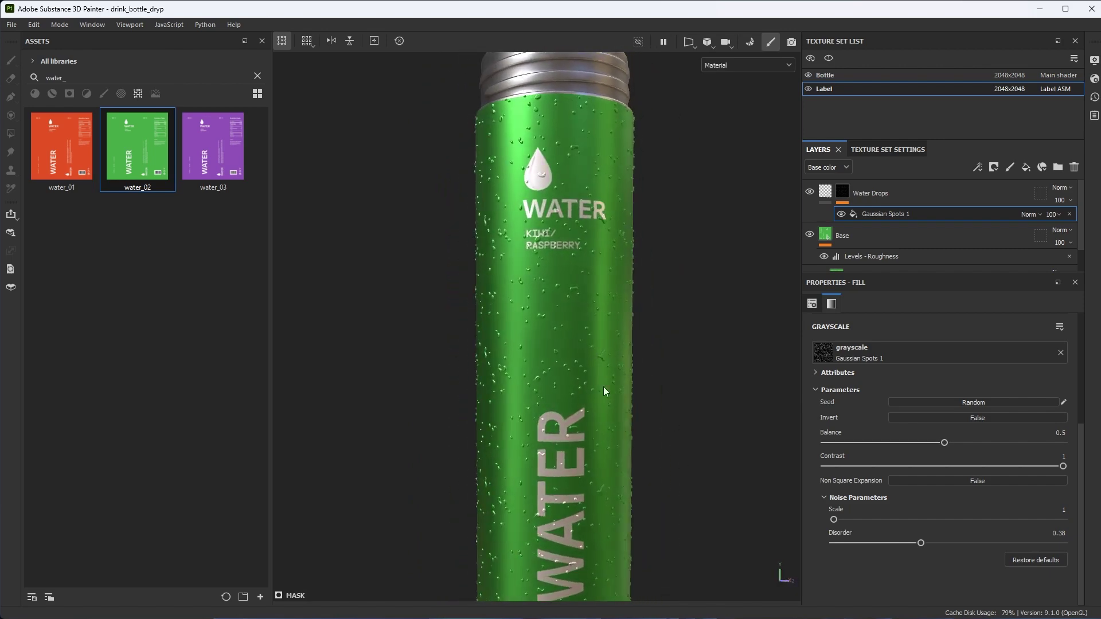
right_click_drag(556, 330, 636, 338, "alt")
middle_click_drag(636, 332, 511, 290, "alt")
right_click_drag(573, 321, 776, 452, "alt")
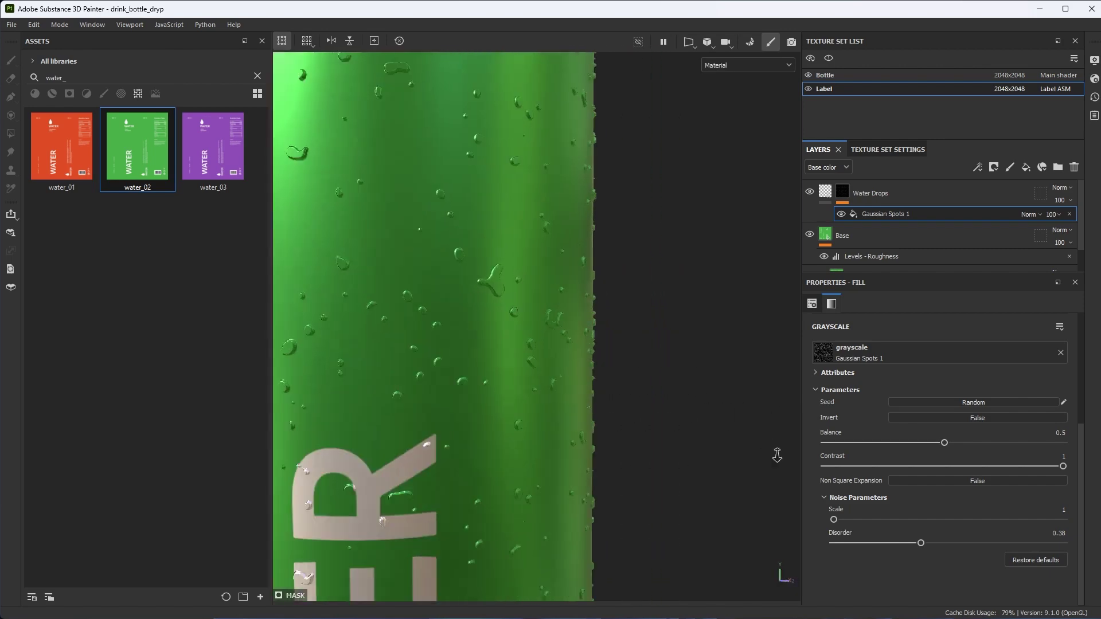
Examine the raised drops along the bottle's silhouette in close-up.
right_click_drag(642, 395, 714, 445, "alt")
left_click_drag(715, 445, 638, 303, "alt")
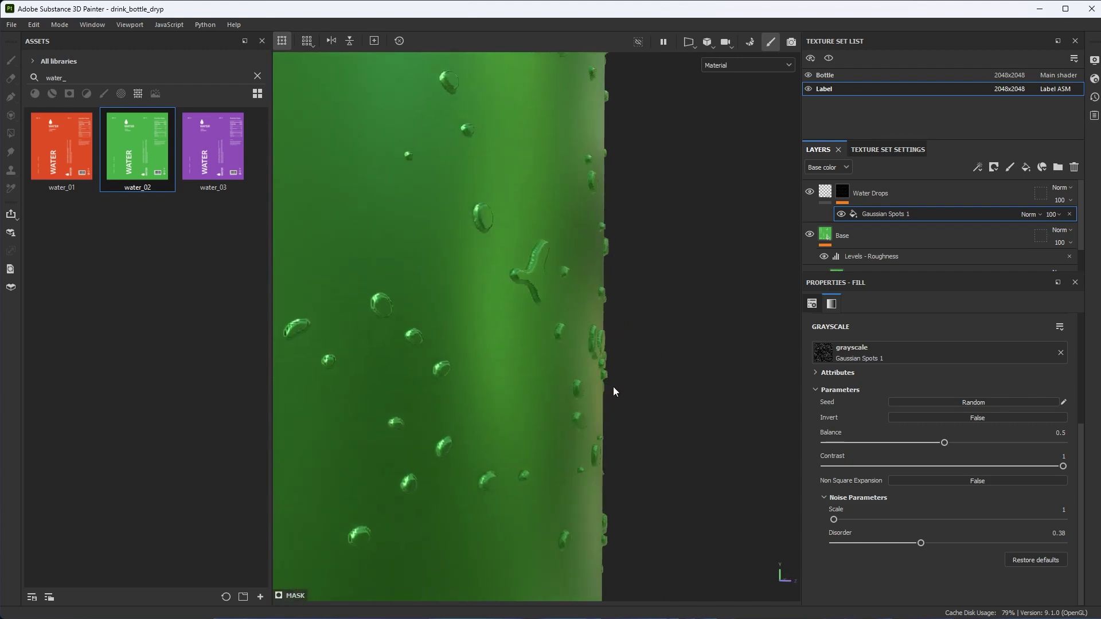
scroll(636, 246, "up", 4)
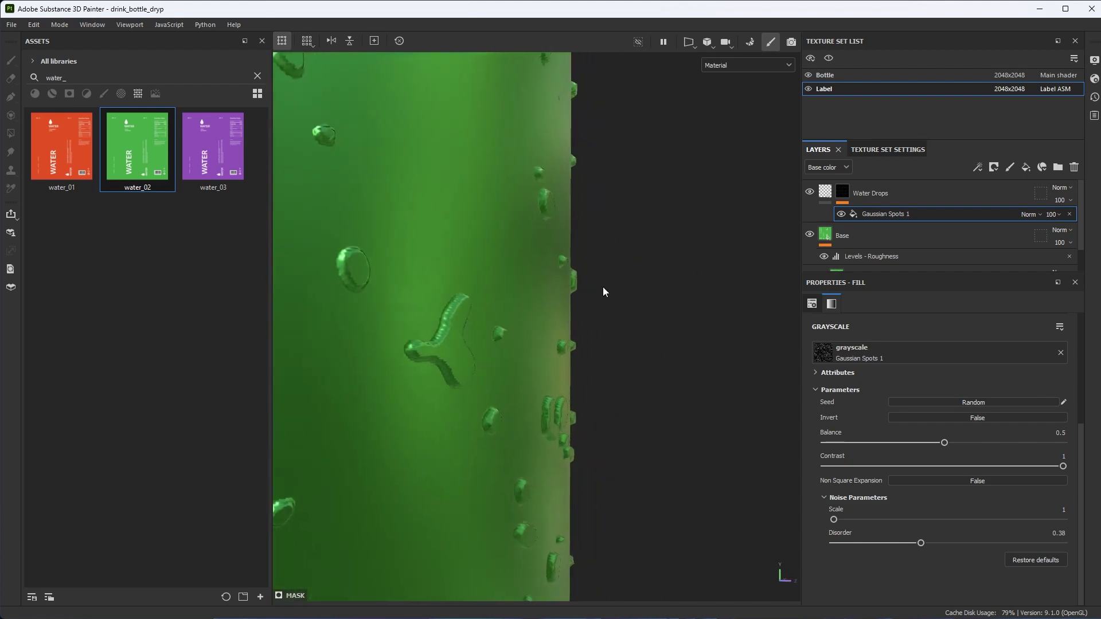
scroll(603, 292, "up", 3)
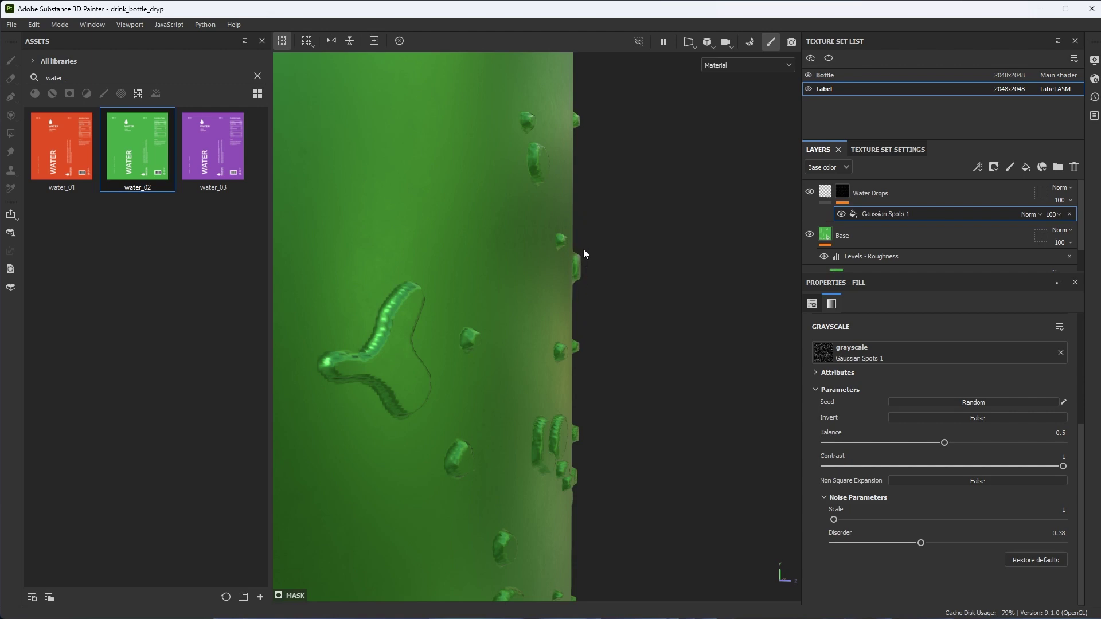
scroll(654, 332, "down", 12)
left_click_drag(570, 308, 544, 321, "alt")
Add a Blur Slope filter to the Water Drops mask above the Gaussian Spots 1 fill.
left_click(843, 197)
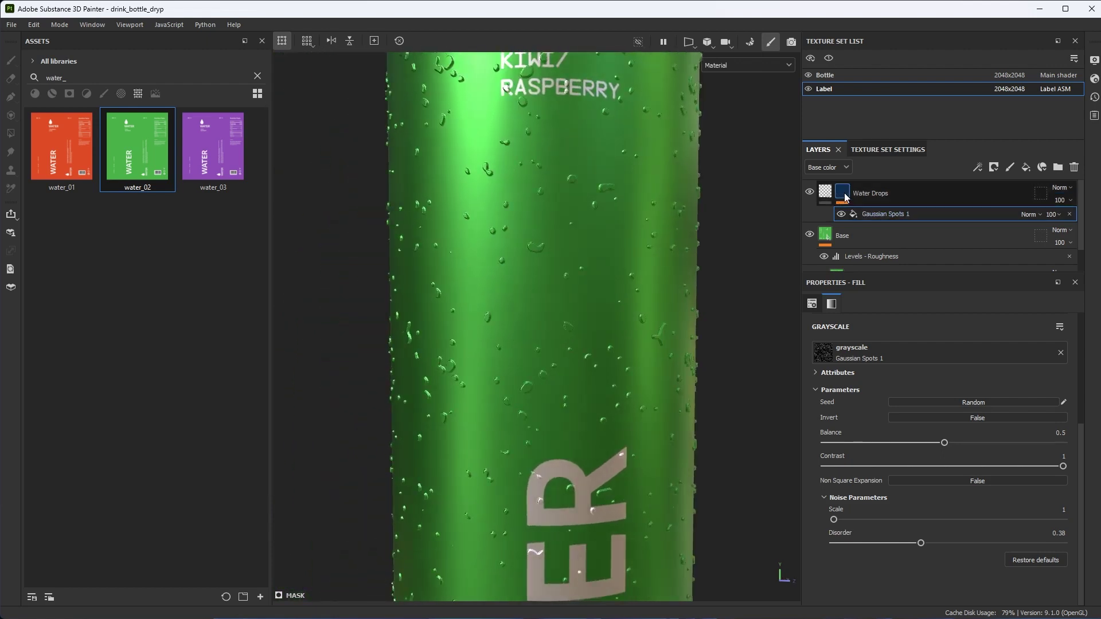
key("1")
left_click(977, 168)
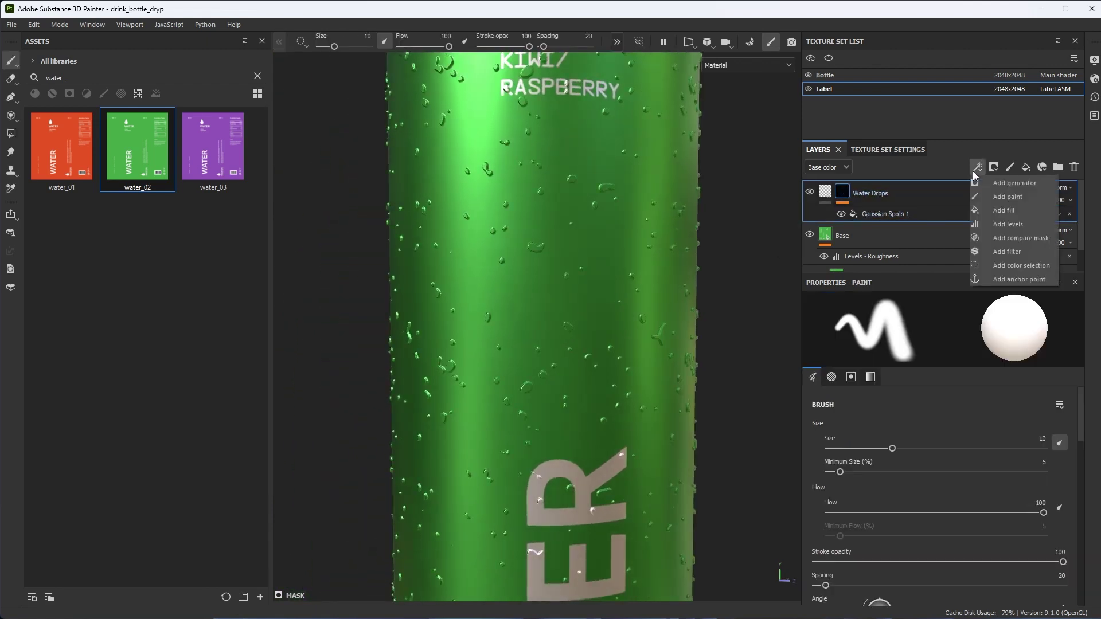
left_click(1000, 251)
left_click(869, 340)
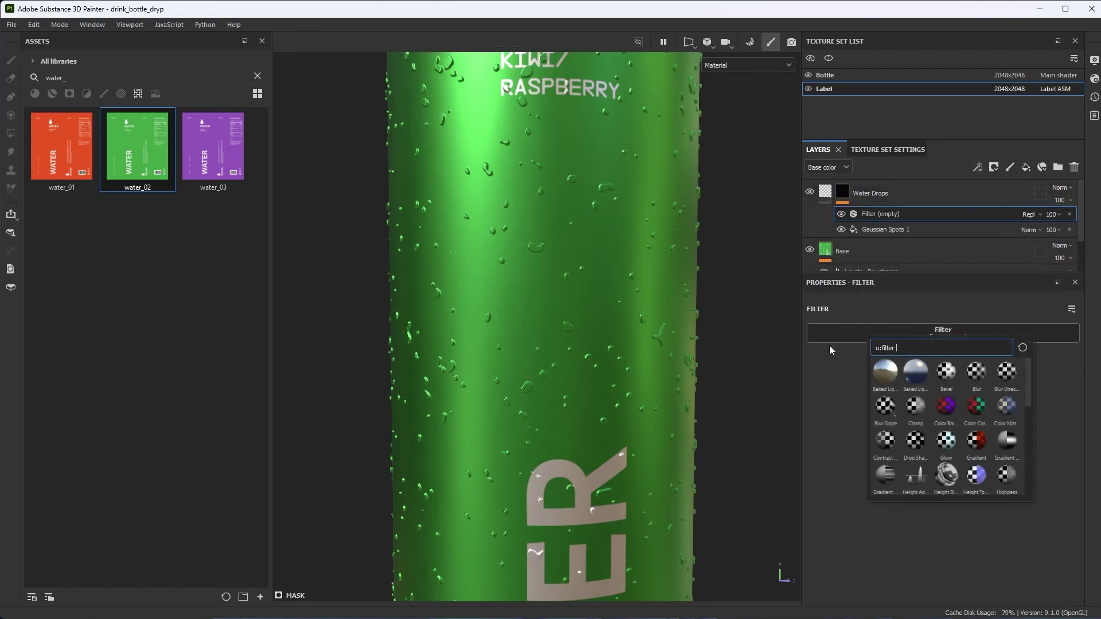
left_click(884, 407)
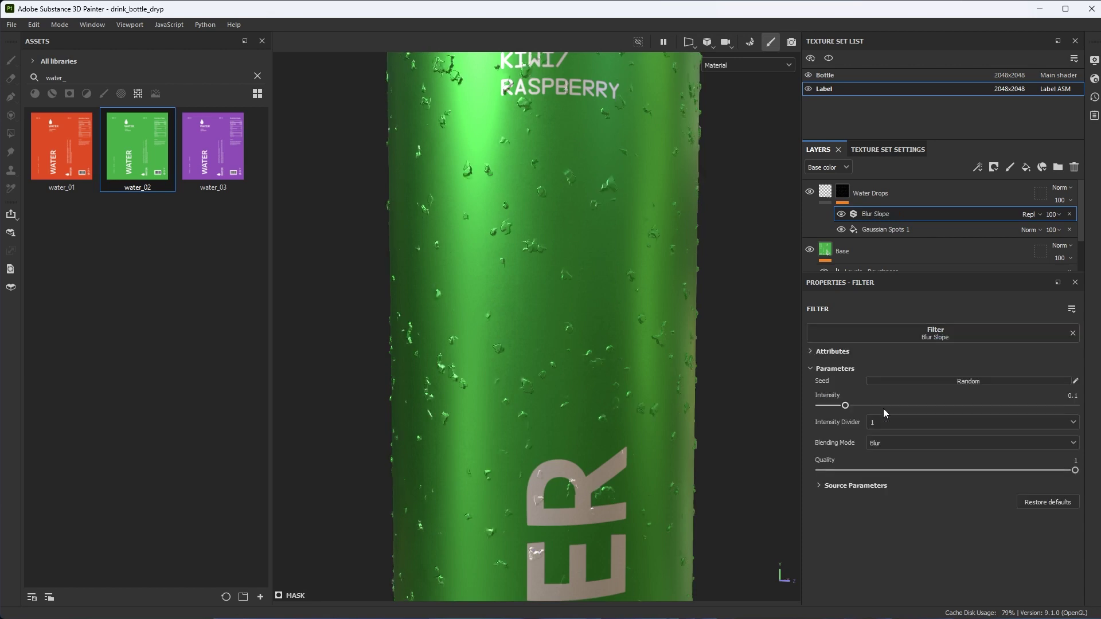
Inspect the filtered drops on the bottle in the material display and in the Water Drops mask display.
left_click_drag(597, 332, 586, 292, "alt")
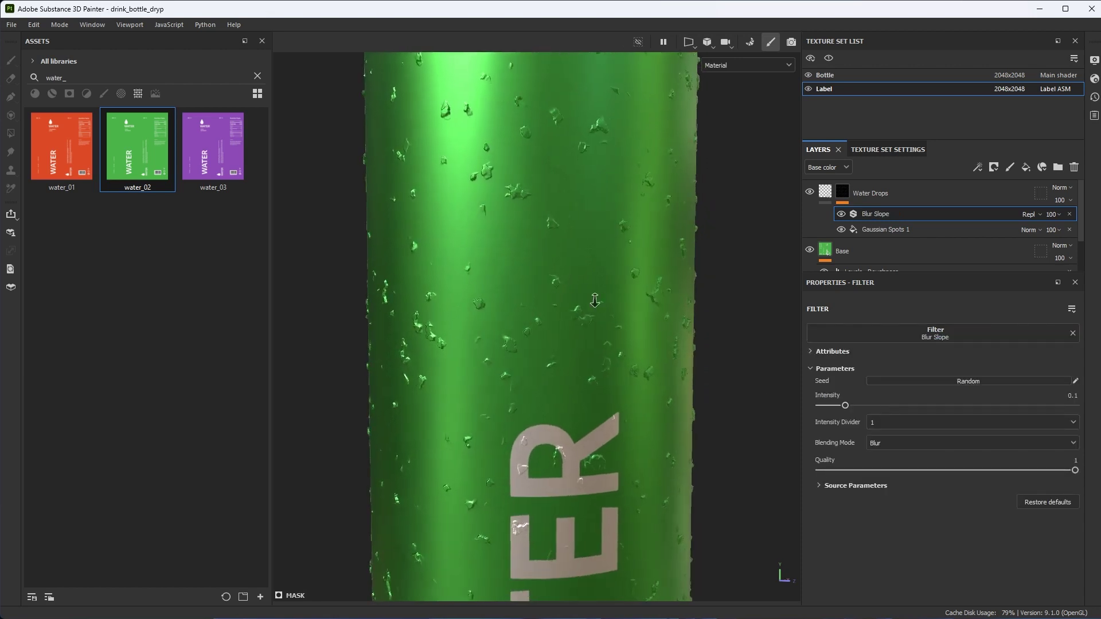
right_click_drag(586, 291, 537, 291, "alt")
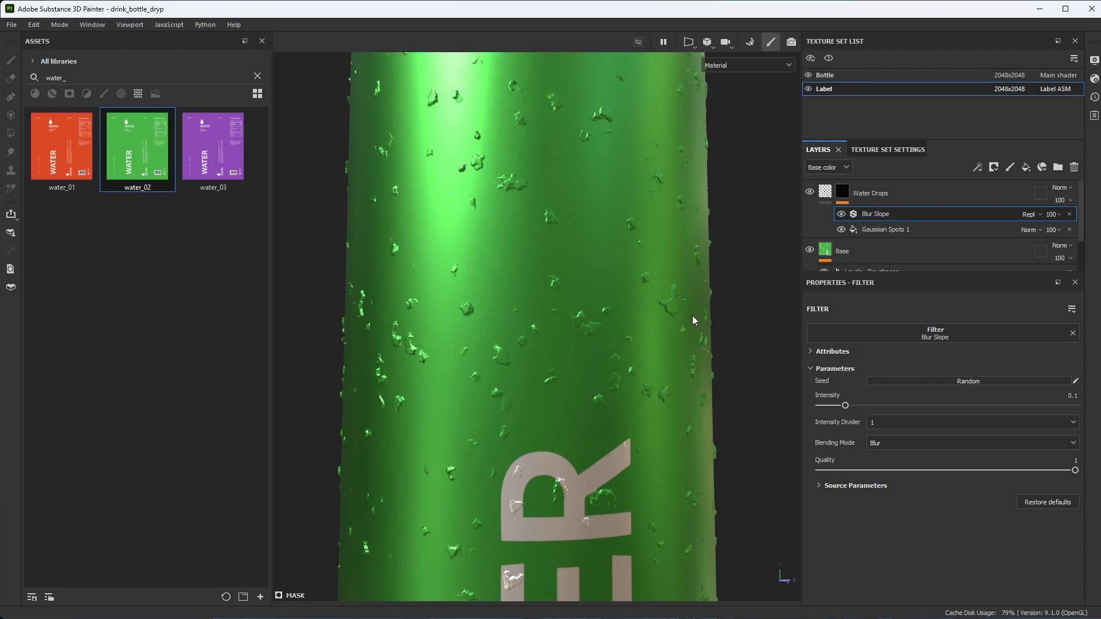
left_click(842, 192, "alt")
middle_click_drag(559, 369, 566, 304, "alt")
left_click_drag(565, 304, 568, 338, "alt")
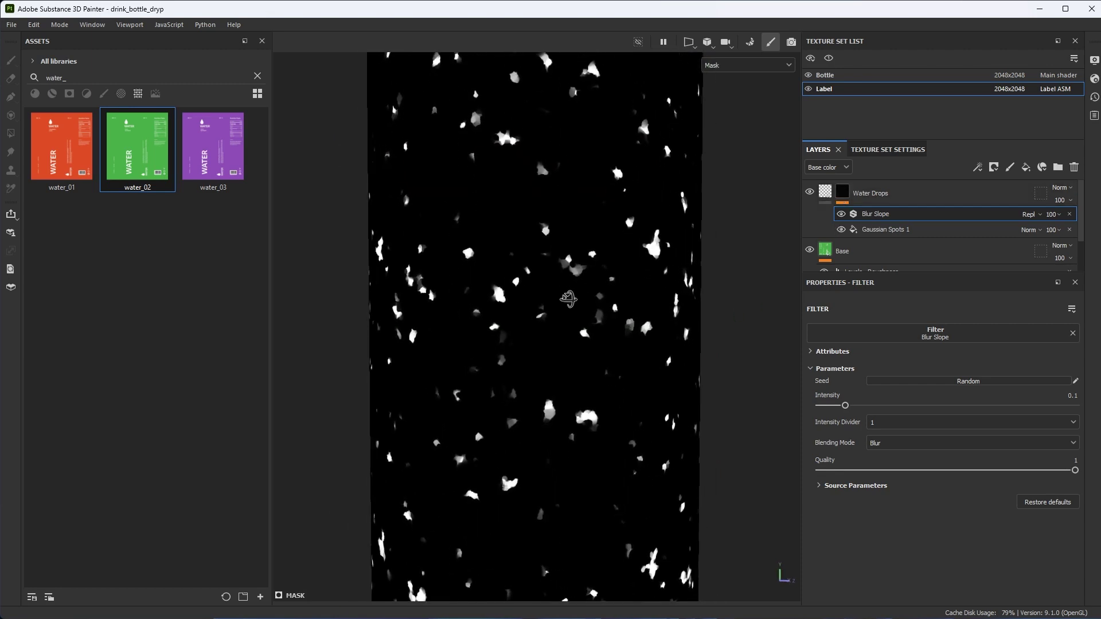
right_click_drag(568, 338, 602, 373, "alt")
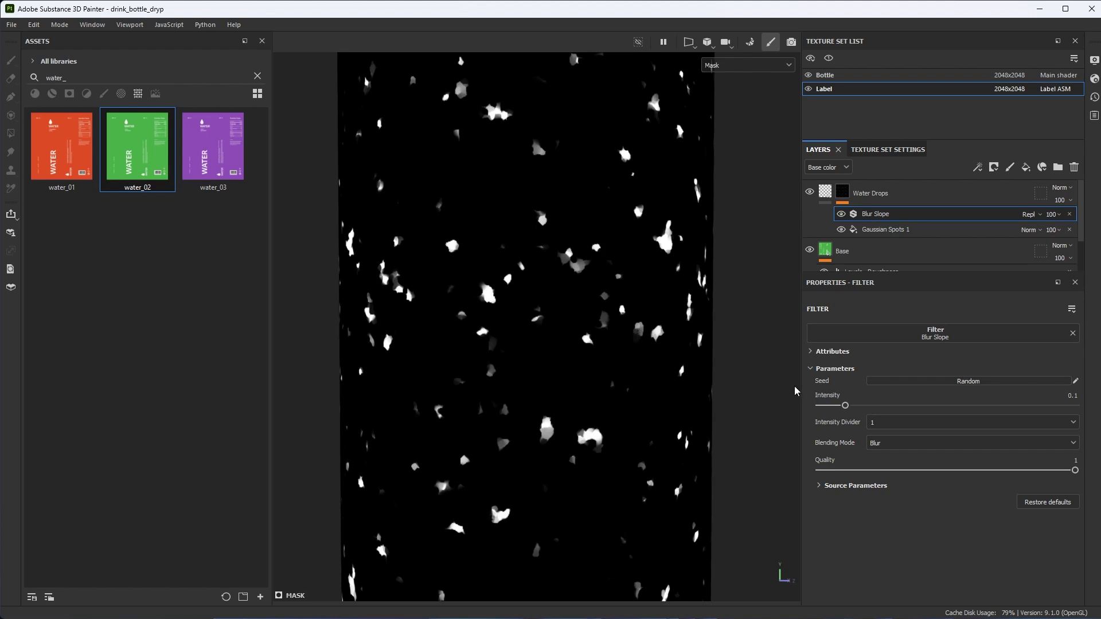
Set the Blur Slope intensity to 0.099 and its source type to Custom Noise.
mouse_move(846, 405)
left_mouse_down()
mouse_move(908, 406)
mouse_move(845, 412)
left_mouse_up()
left_click(824, 485)
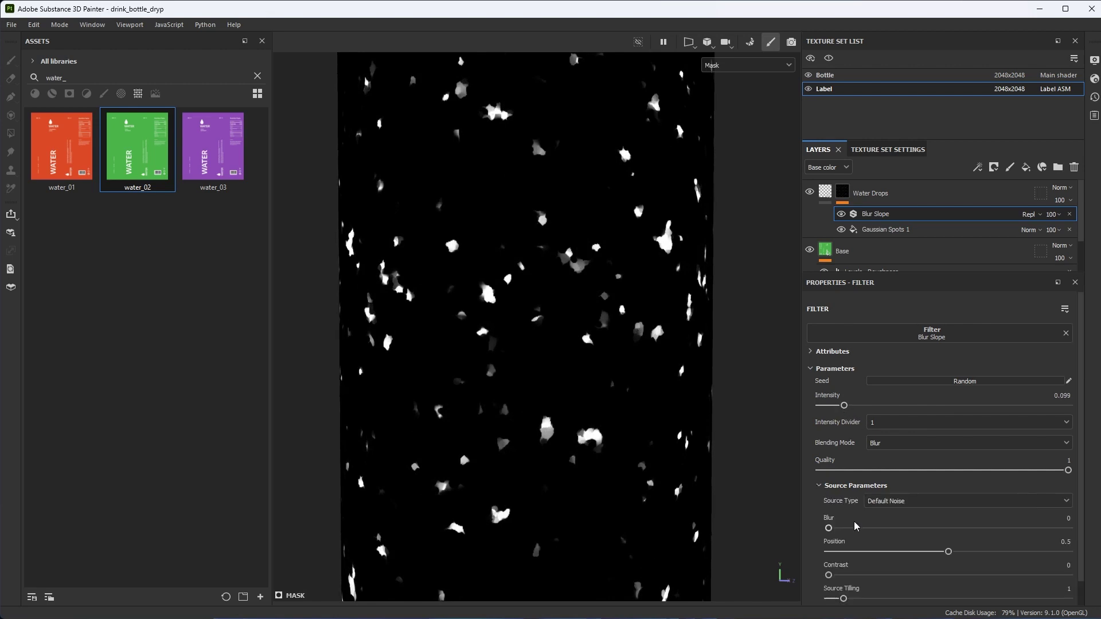
scroll(886, 519, "down", 1)
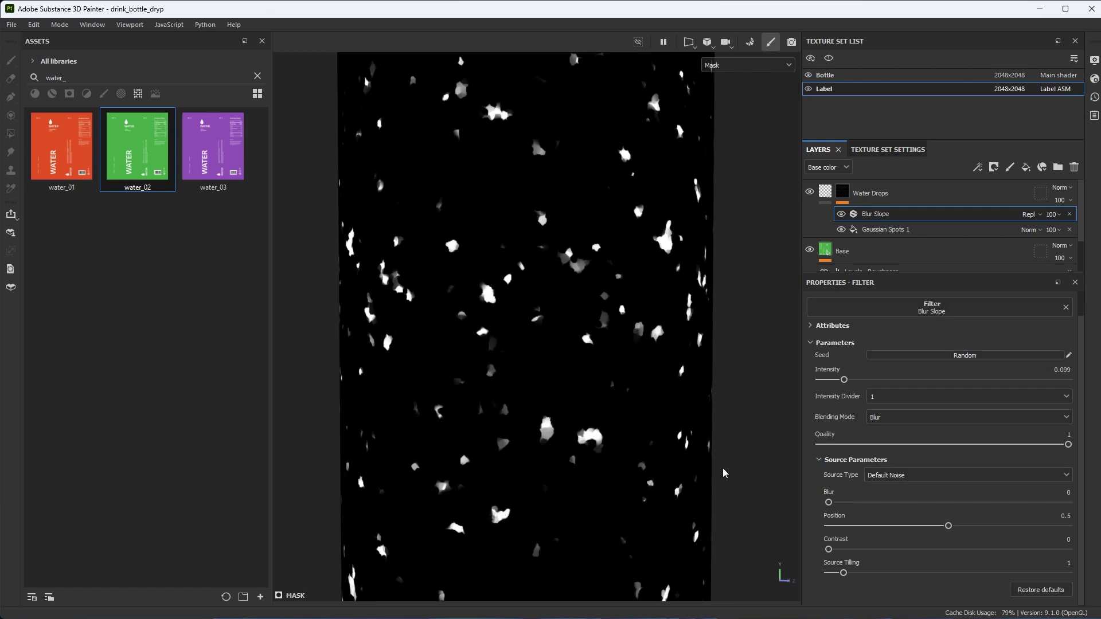
left_click(886, 477)
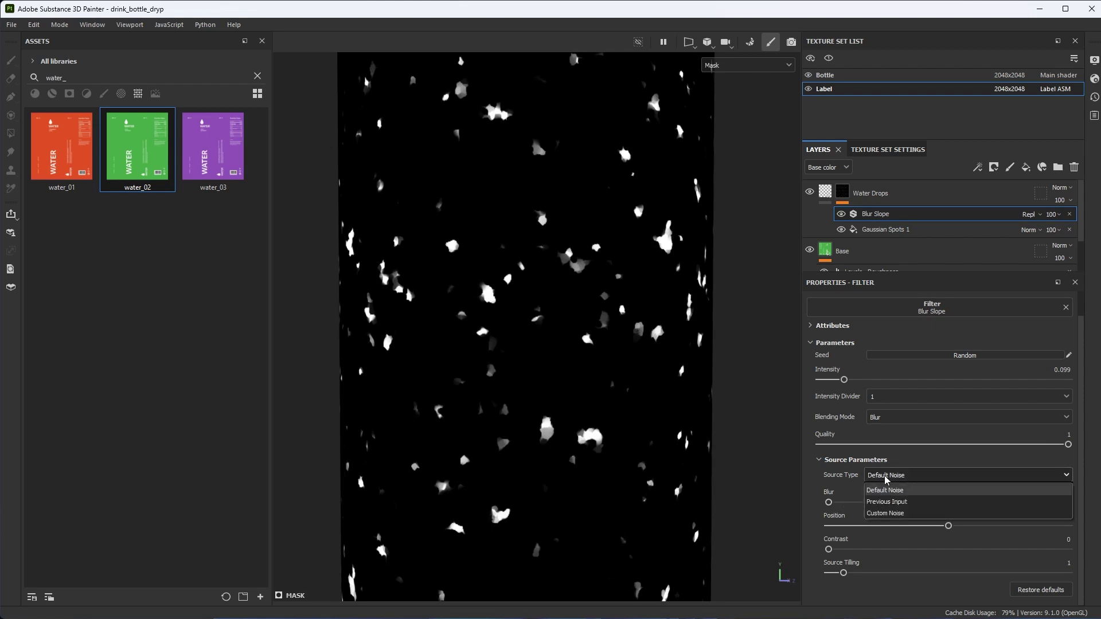
left_click(876, 513)
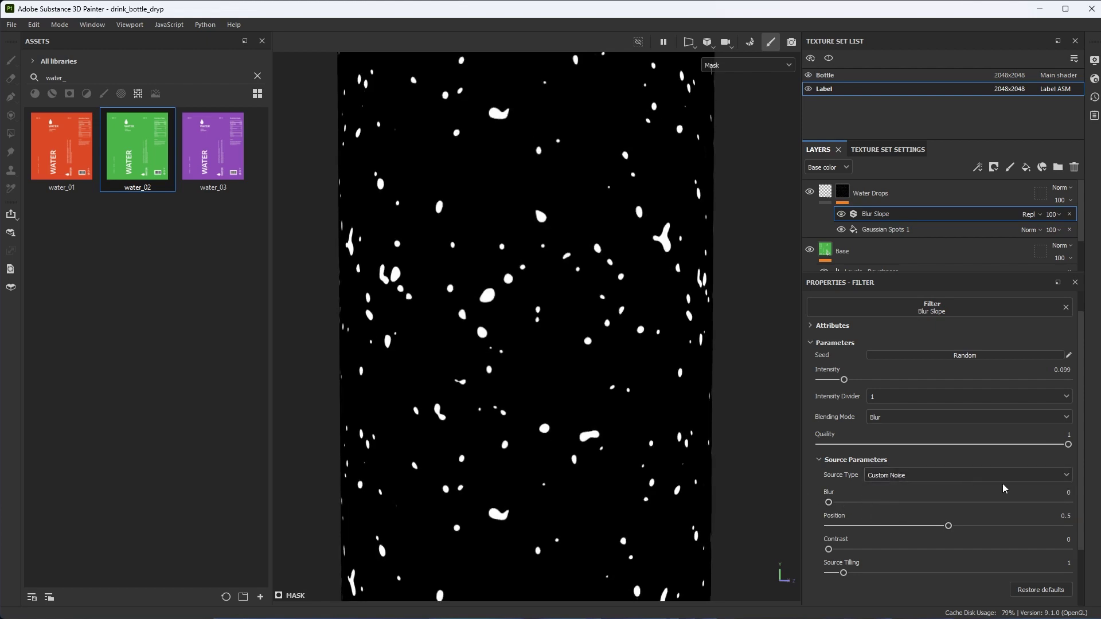
Search the resources for gradients and assign Gradient Linear 1 as the Blur Slope filter's Custom Noise input.
scroll(1083, 403, "down", 1)
scroll(1082, 403, "down", 3)
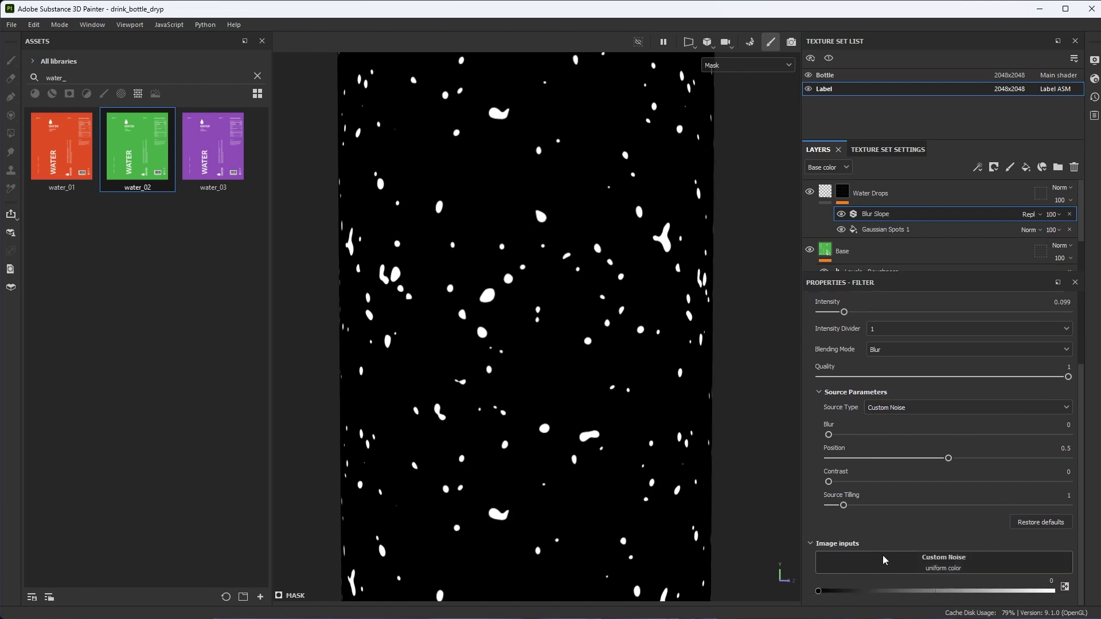
left_click(832, 565)
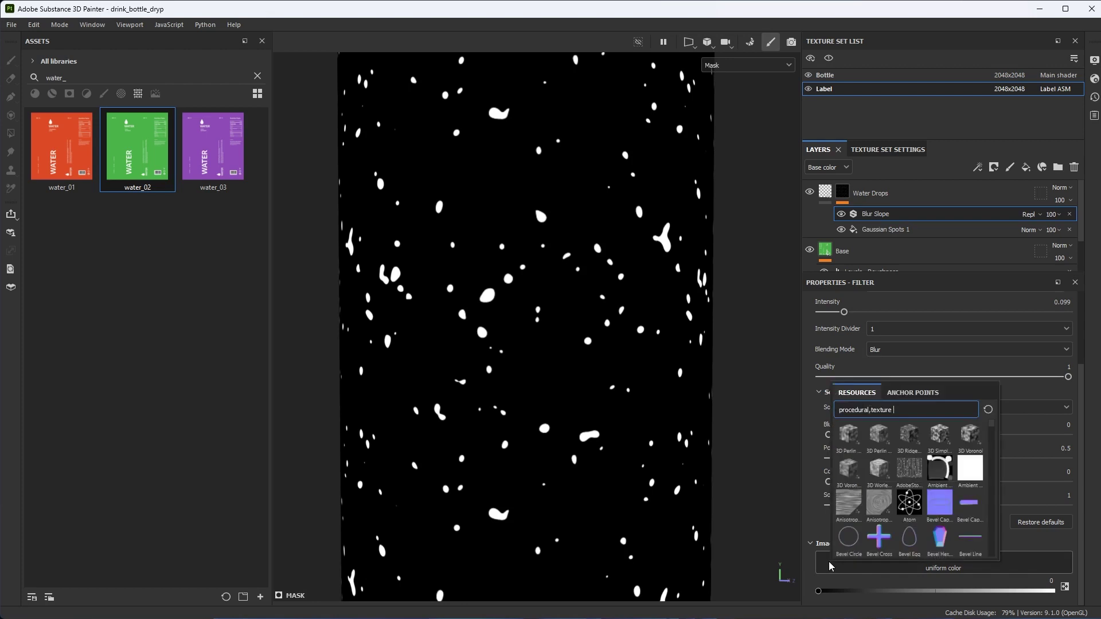
left_click_drag(896, 410, 798, 405)
type("gradi")
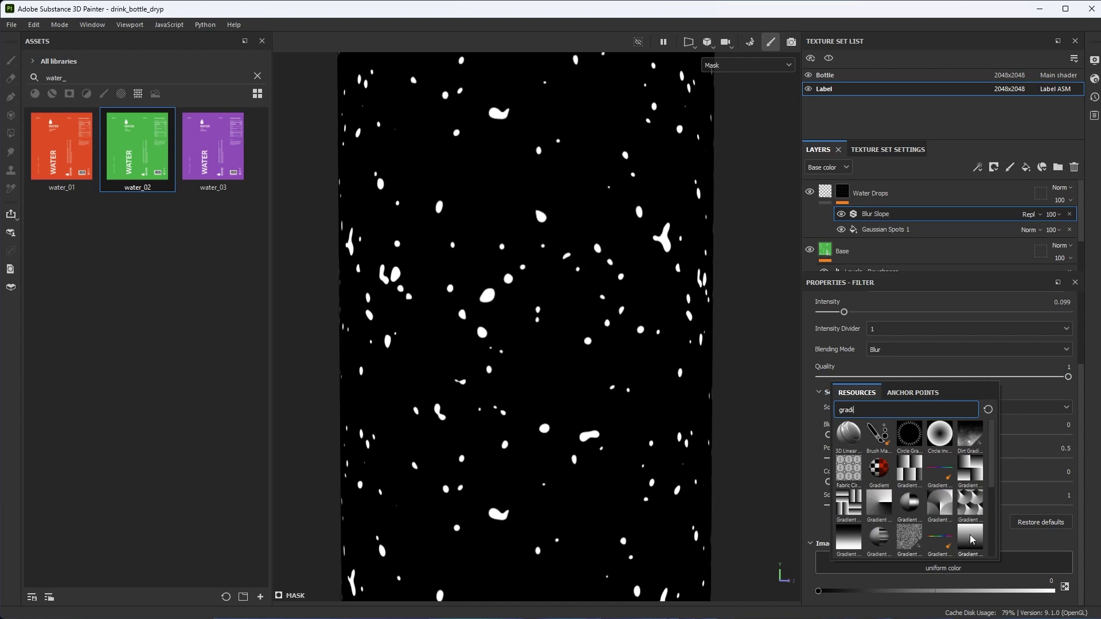
mouse_move(970, 539)
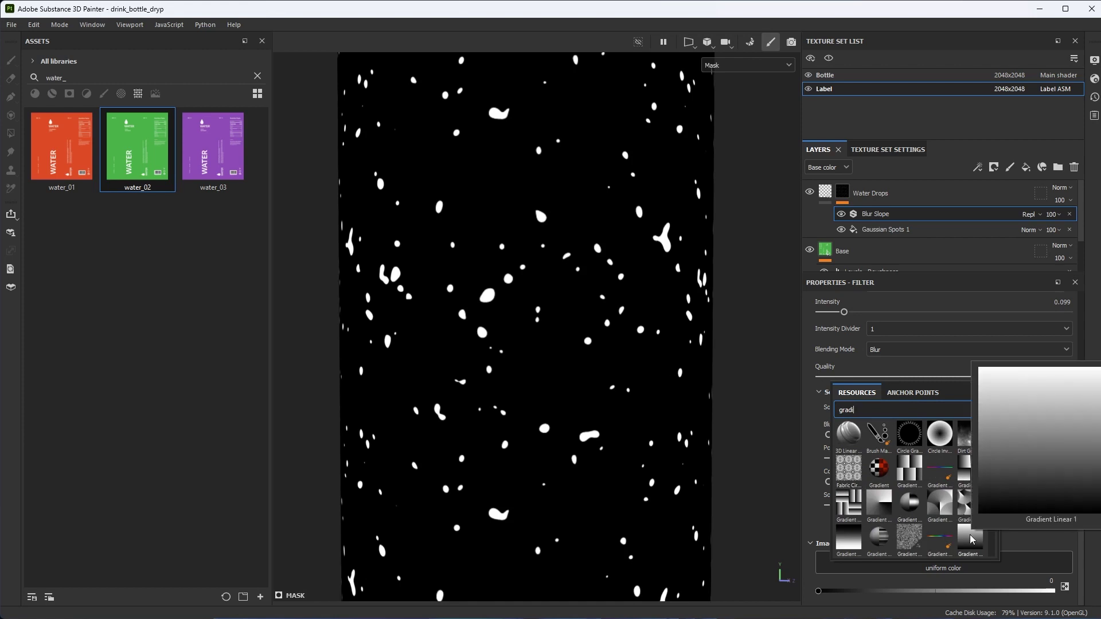
left_click(970, 539)
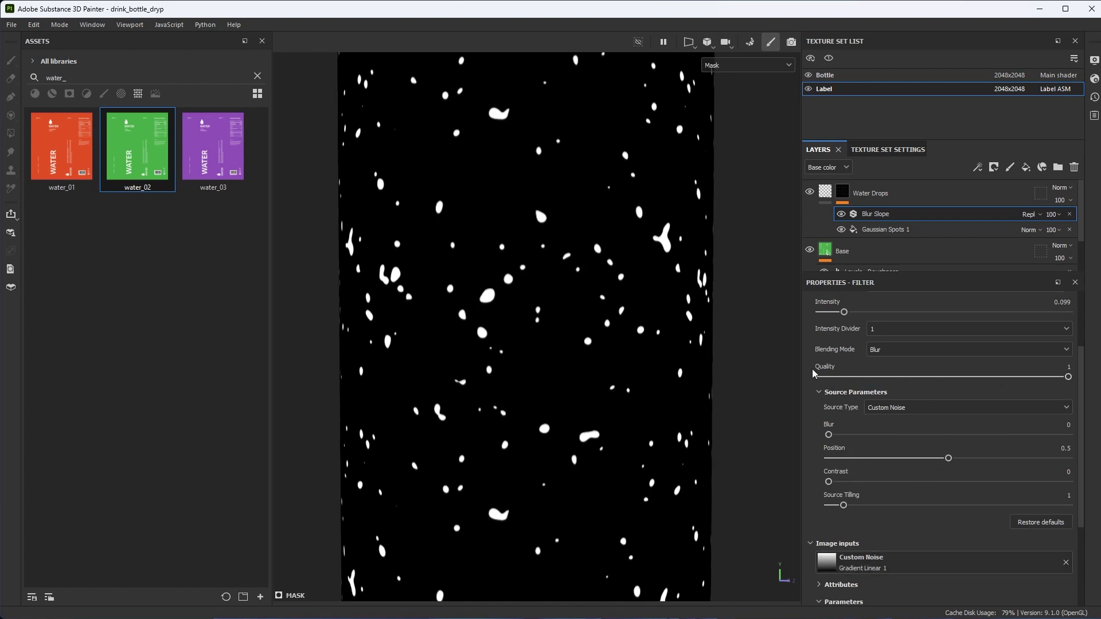
Try Blur Slope intensities of 1 and 12, settling on 4.046.
scroll(853, 384, "up", 2)
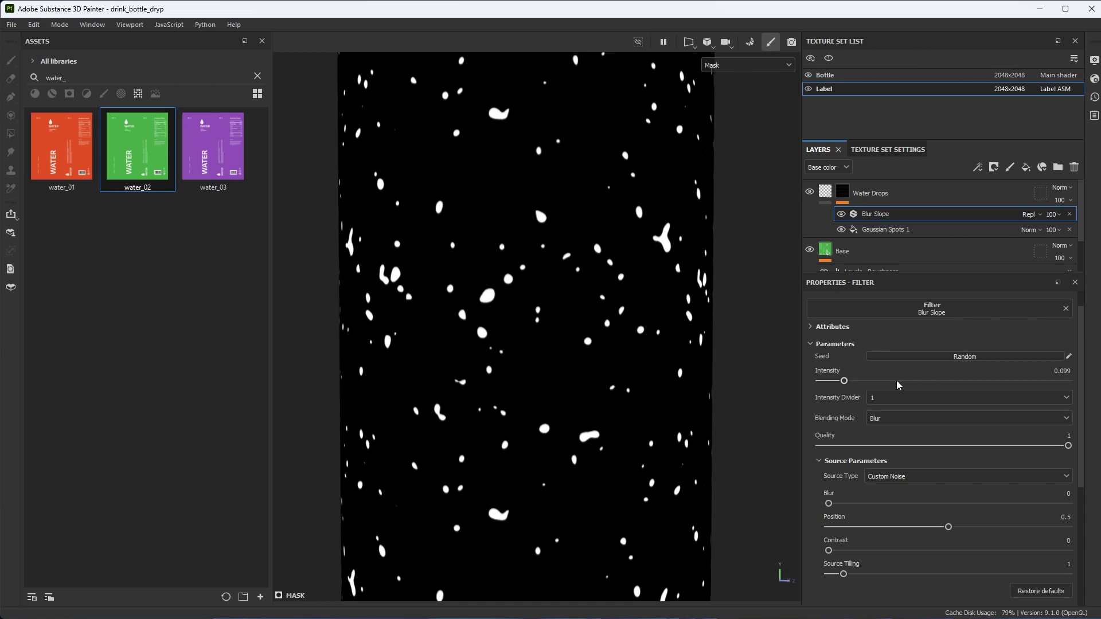
left_click_drag(843, 381, 1067, 381)
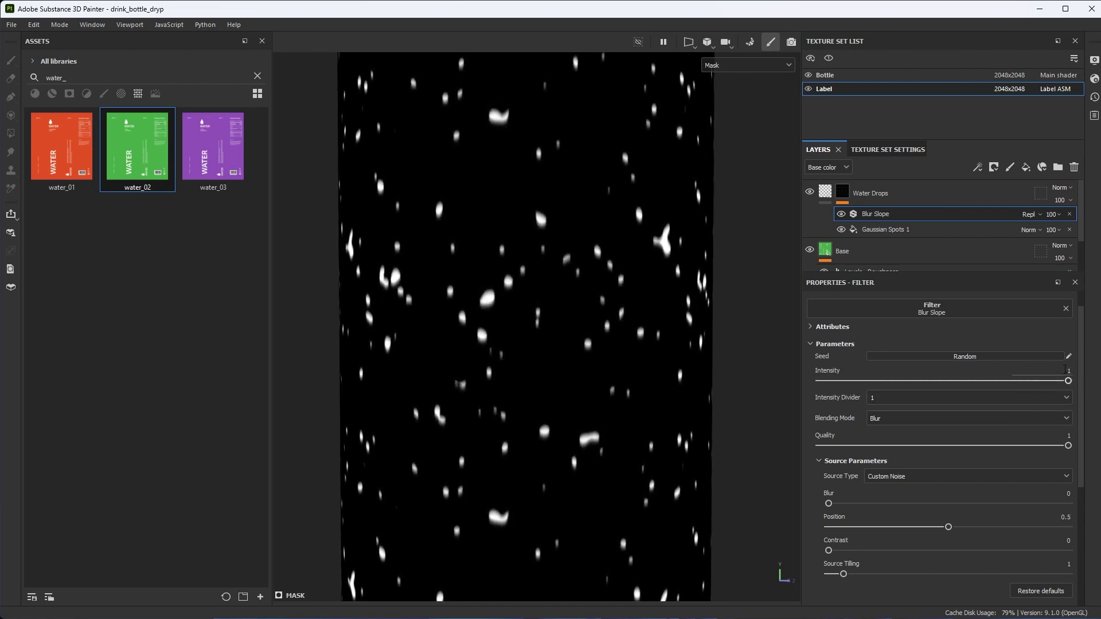
left_click(1052, 373)
key("Return")
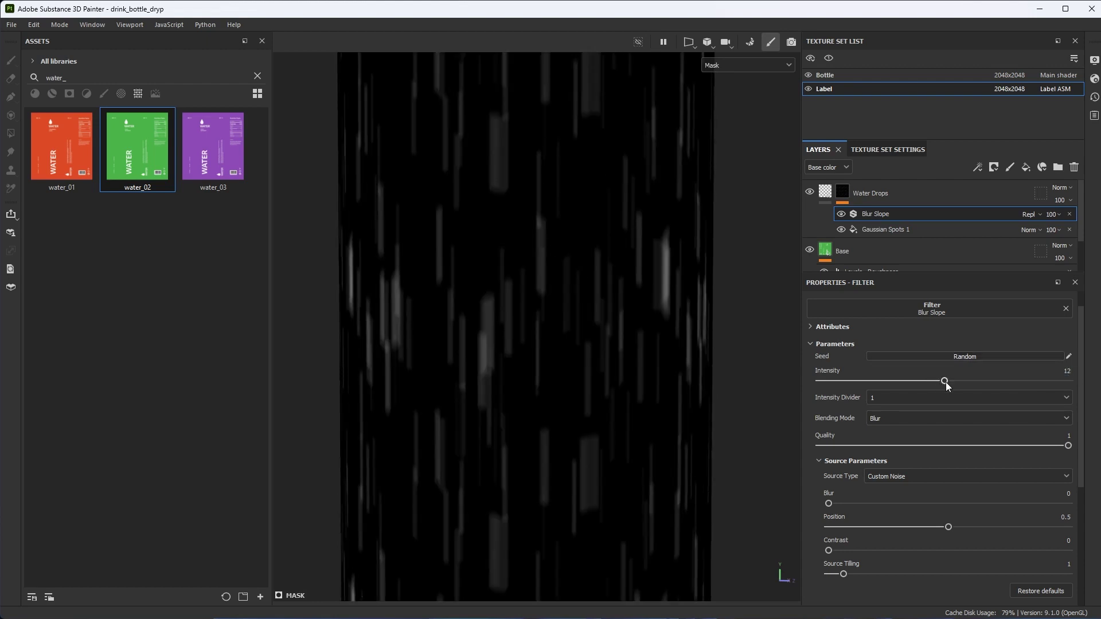
left_click_drag(945, 382, 861, 383)
left_click_drag(839, 382, 861, 381)
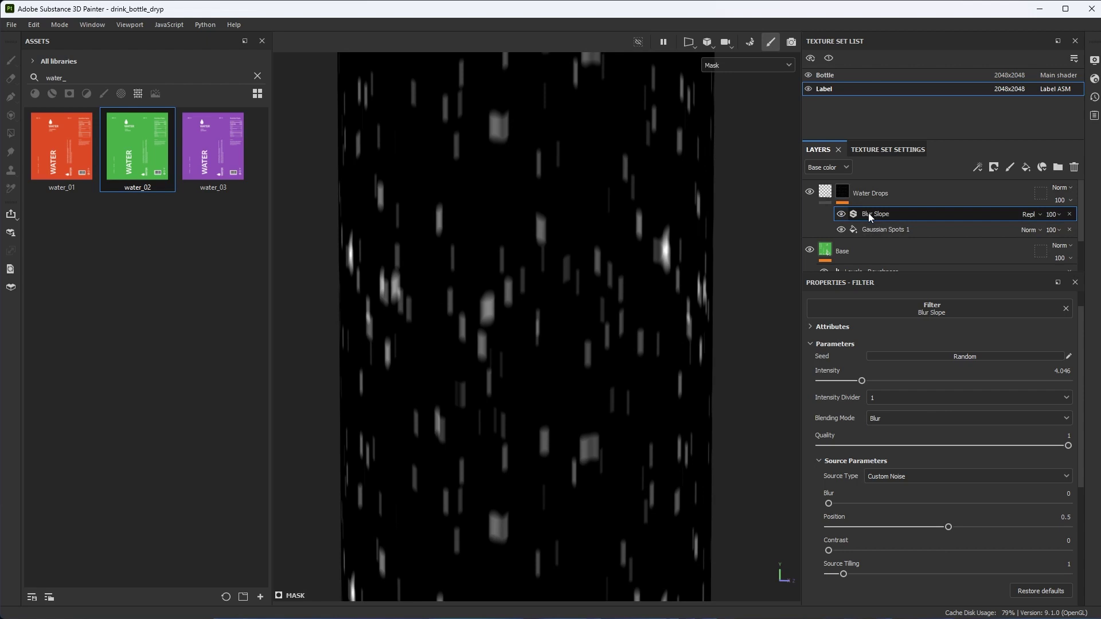
Set the Blur Slope filter's blending mode to Lighten (Max) and check the drop trails around the bottle.
left_click(1032, 214)
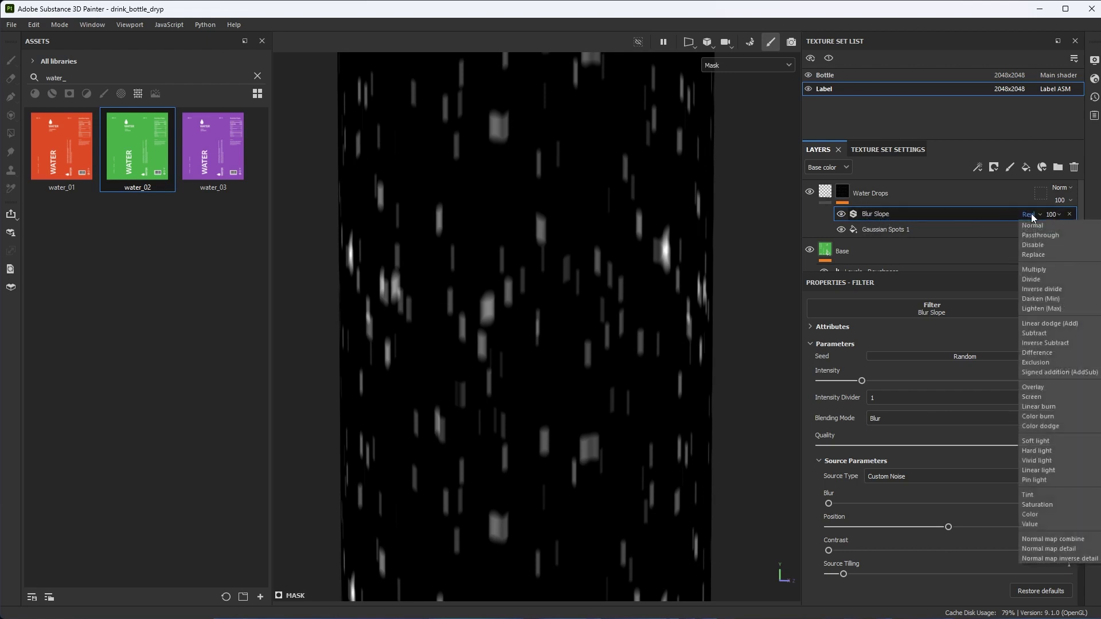
left_click(1040, 309)
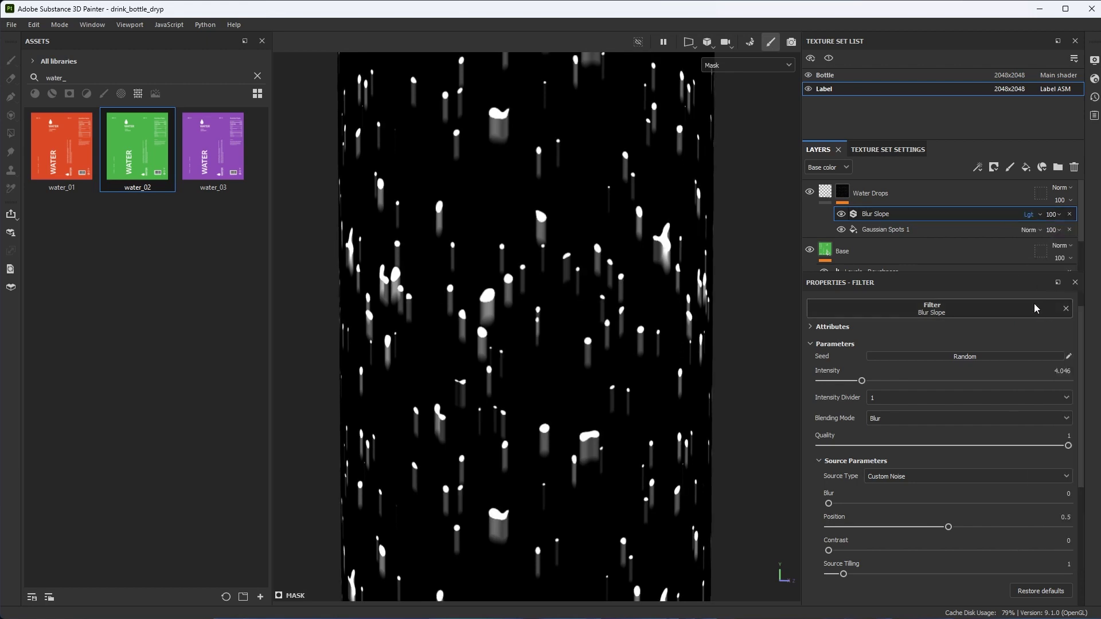
left_click_drag(546, 282, 546, 236, "alt")
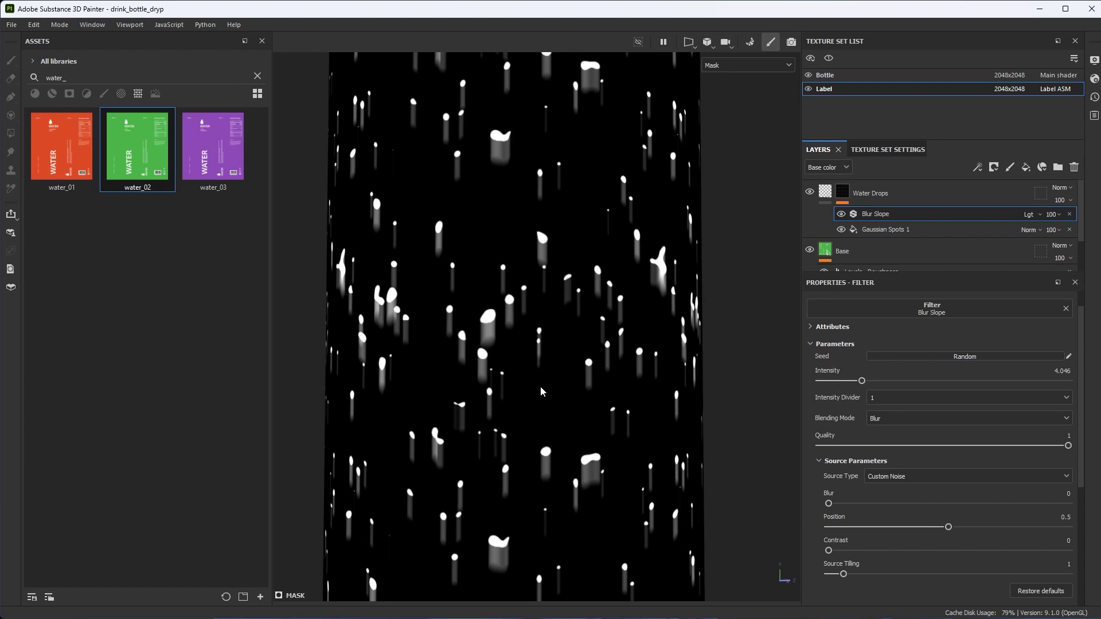
right_click_drag(540, 387, 550, 303, "alt")
mouse_move(550, 304)
left_mouse_down("alt")
mouse_move(536, 306)
mouse_move(548, 318)
left_mouse_up("alt")
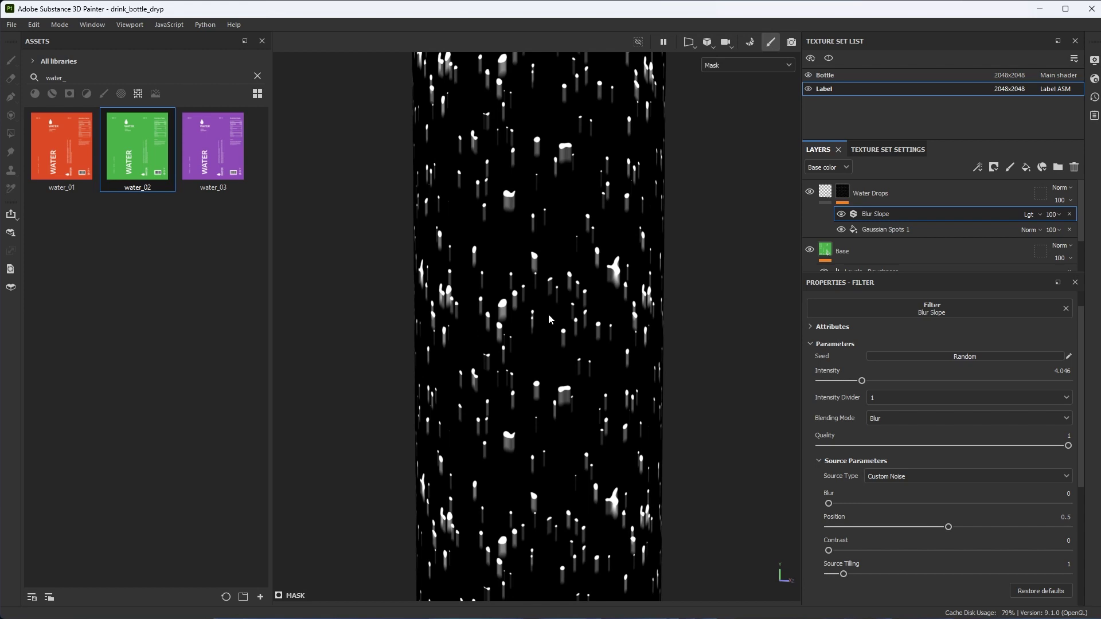
right_click_drag(548, 315, 644, 386, "alt")
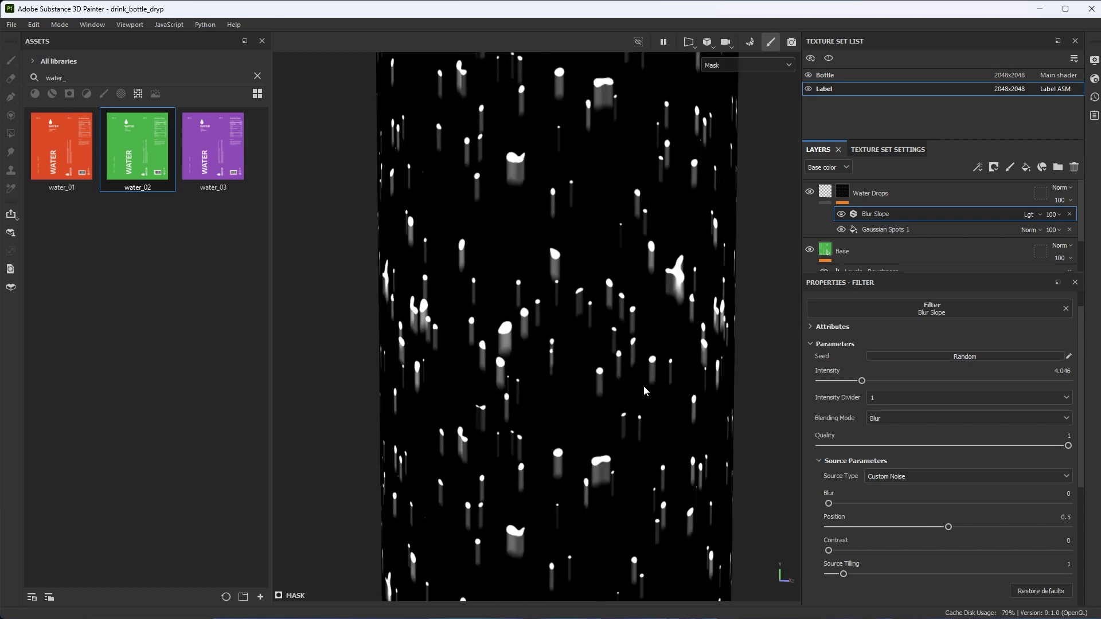
right_click_drag(542, 306, 564, 323, "alt")
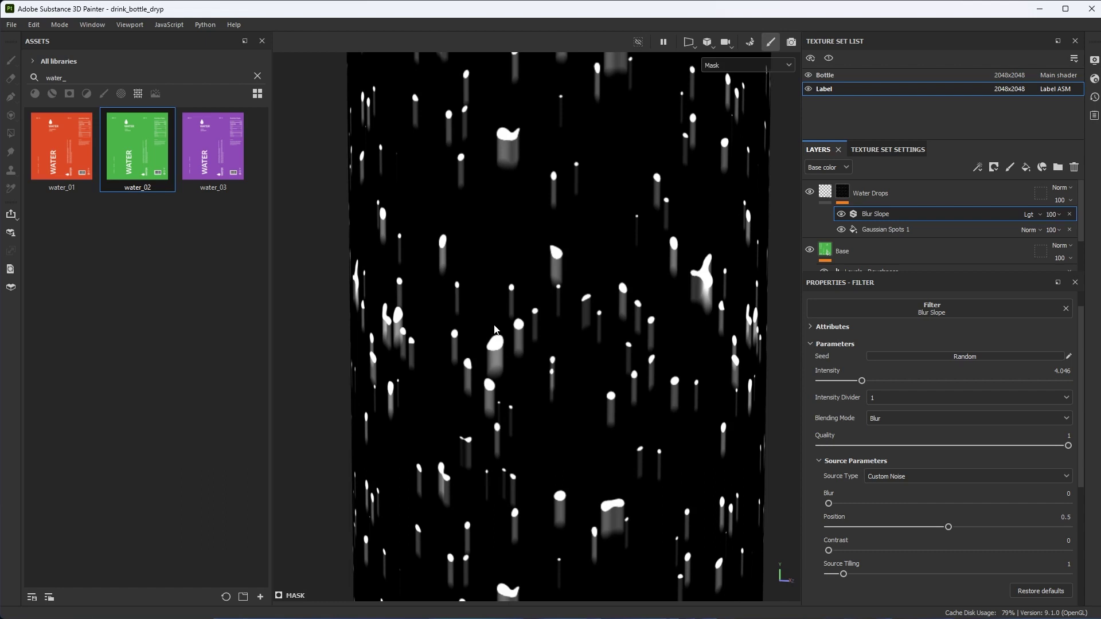
Rotate the Gradient Linear 1 input by 180° and check the direction of the drop trails on the bottle.
scroll(824, 476, "down", 4)
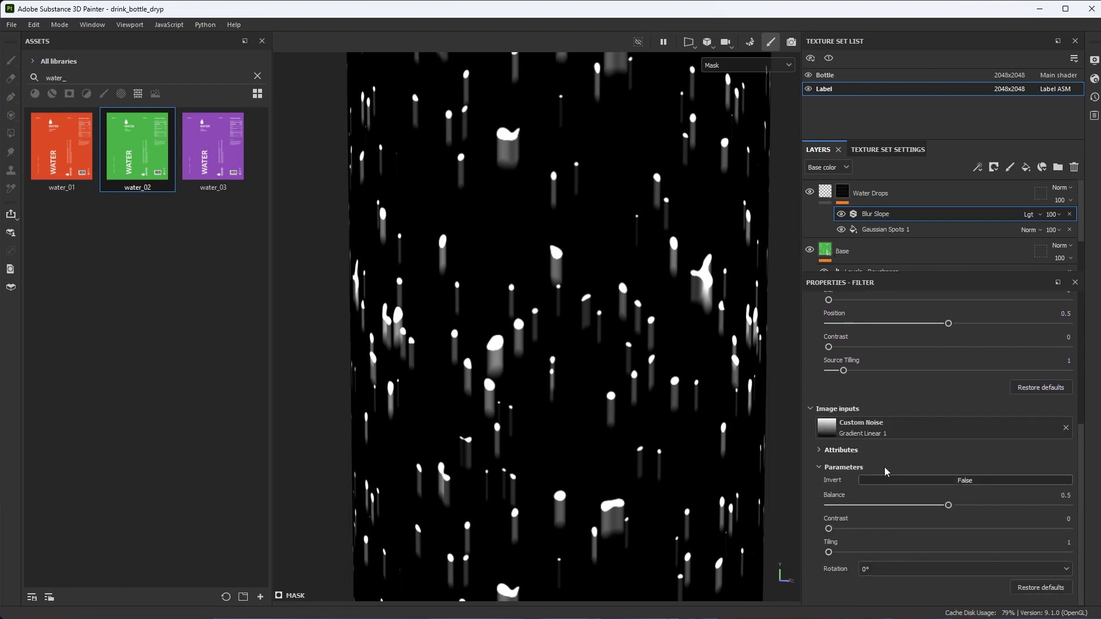
left_click(876, 568)
left_click(878, 544)
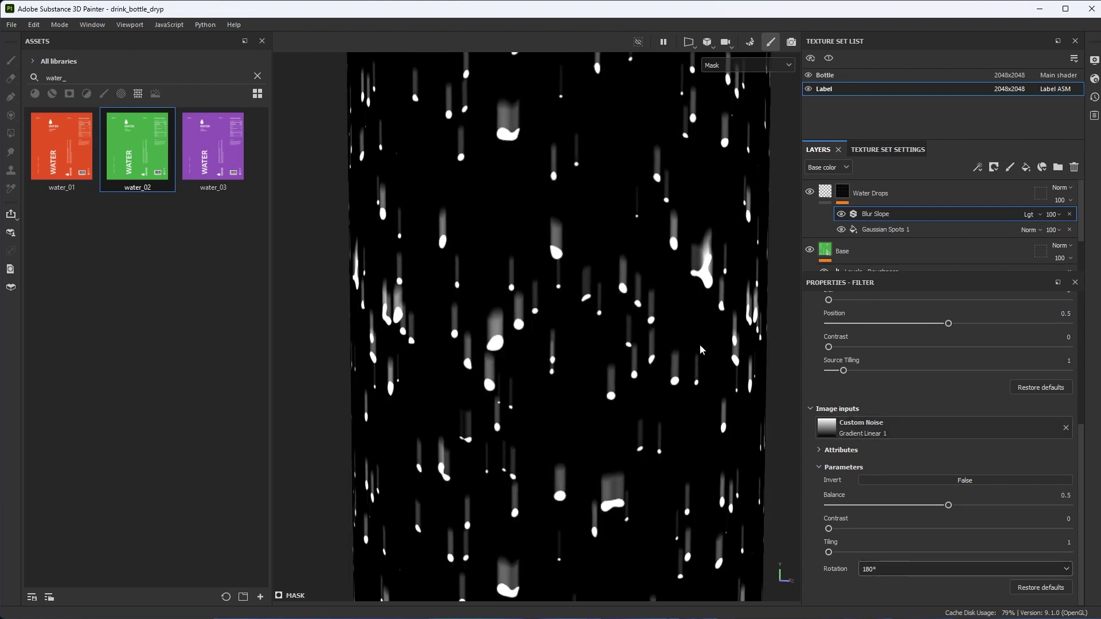
scroll(587, 231, "down", 2)
middle_click_drag(588, 231, 557, 234, "alt")
right_click_drag(557, 234, 462, 189, "alt")
middle_click_drag(587, 228, 550, 216, "alt")
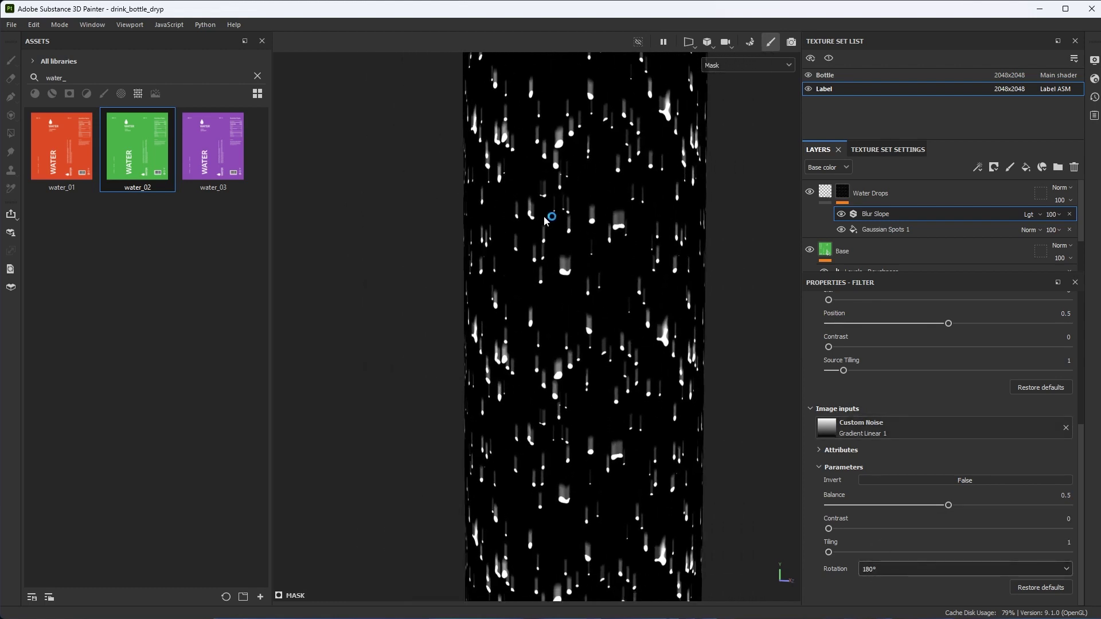
left_click_drag(551, 216, 603, 234, "alt")
Set the Blur Slope filter's intensity to 1.663 and check the shortened drop trails in the mask.
scroll(604, 235, "up", 1)
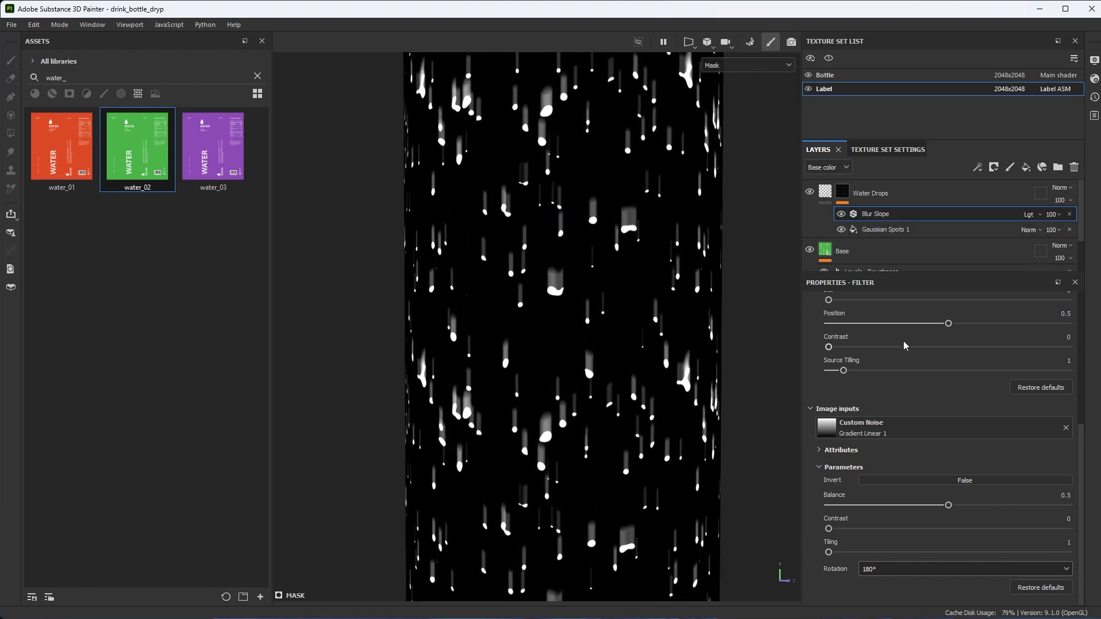
scroll(903, 340, "up", 5)
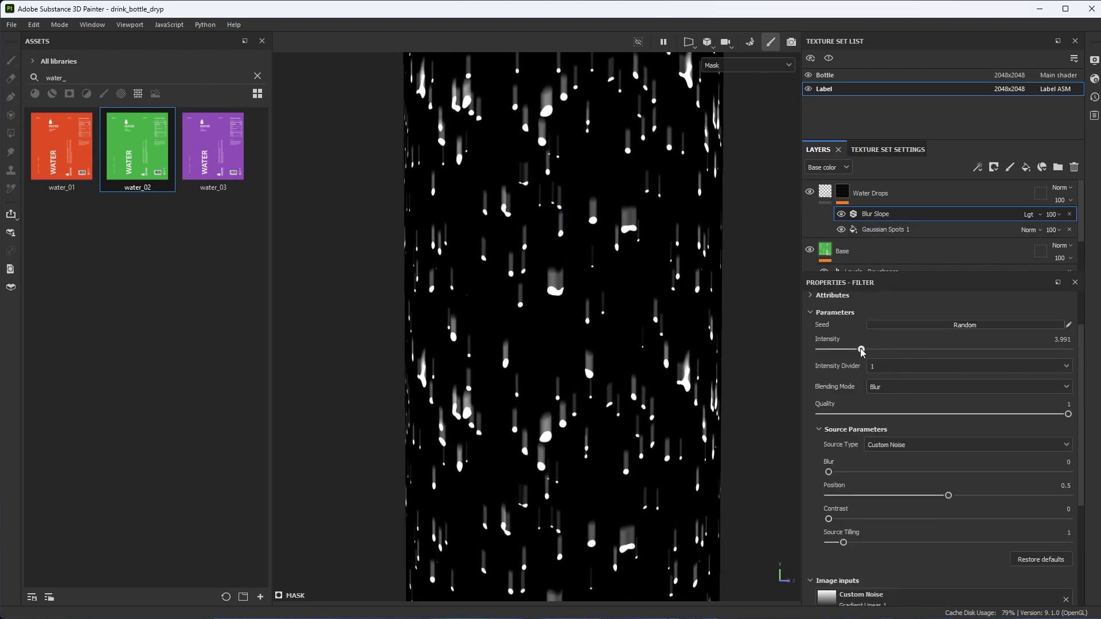
mouse_move(863, 352)
left_mouse_down()
mouse_move(821, 355)
mouse_move(838, 357)
left_mouse_up()
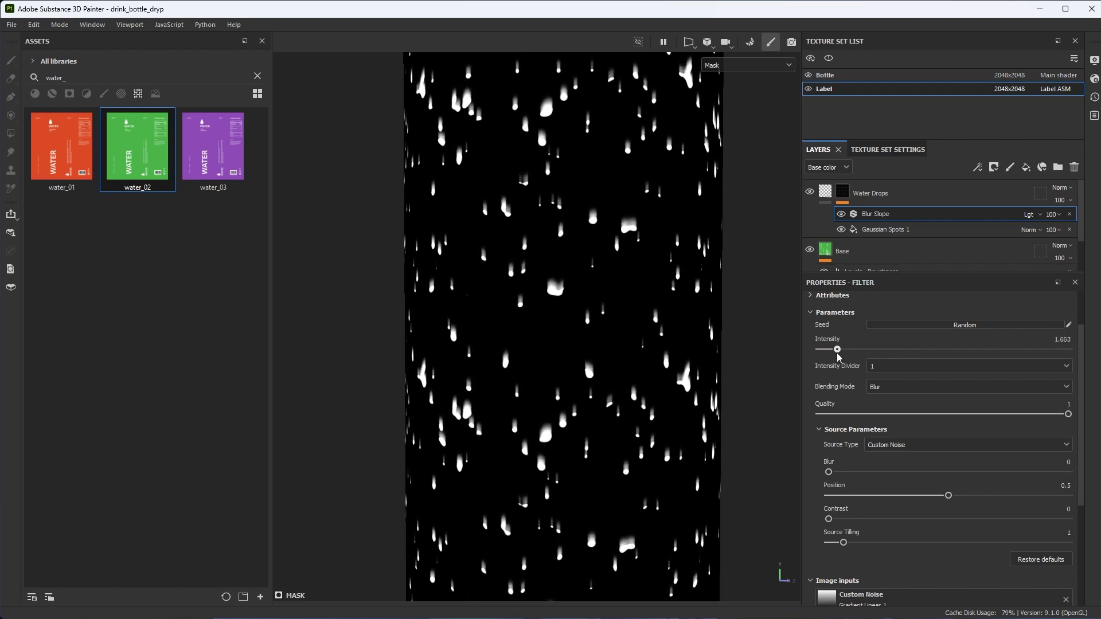
left_click_drag(522, 259, 632, 352, "alt")
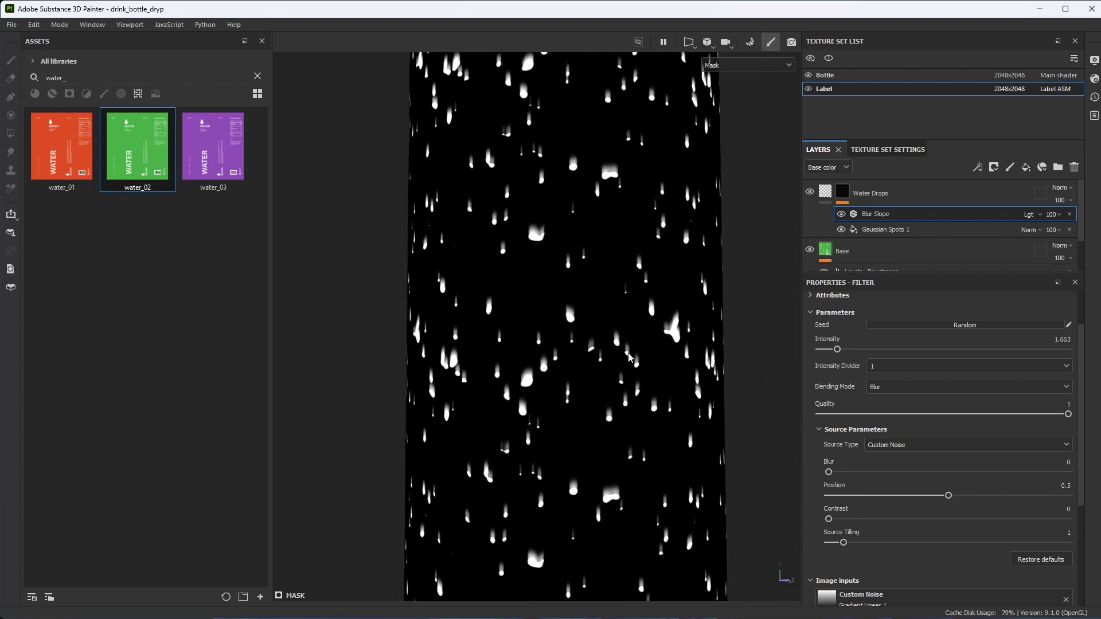
scroll(546, 312, "up", 1)
left_click_drag(546, 313, 628, 359, "alt")
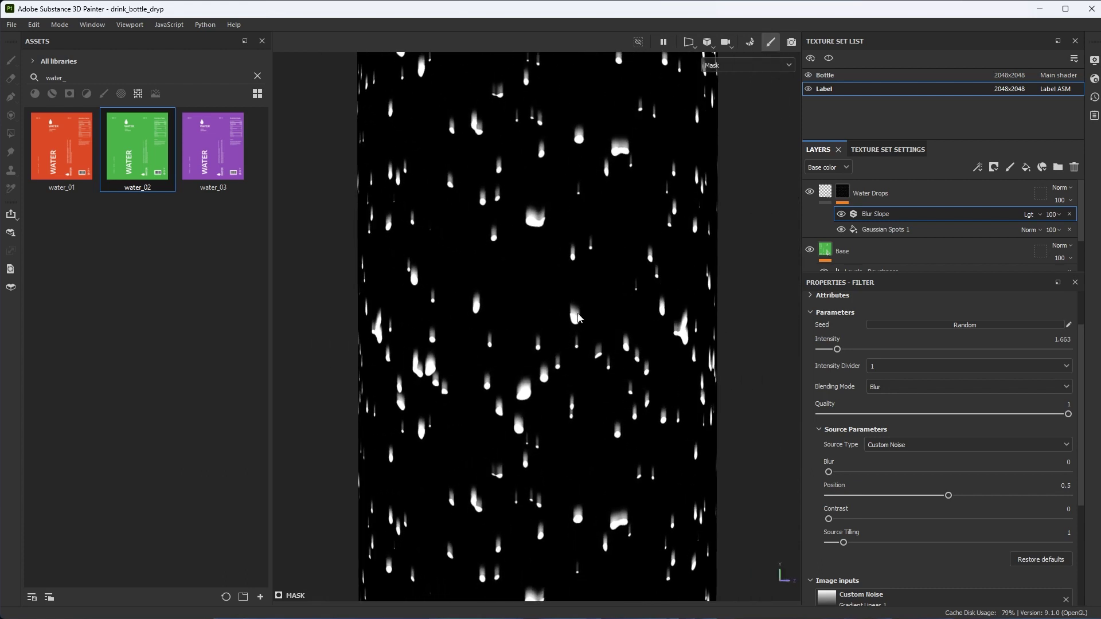
Add a Blur filter above Blur Slope in the Water Drops mask with Blur Intensity 0.54 and check the softened drops.
left_click(977, 167)
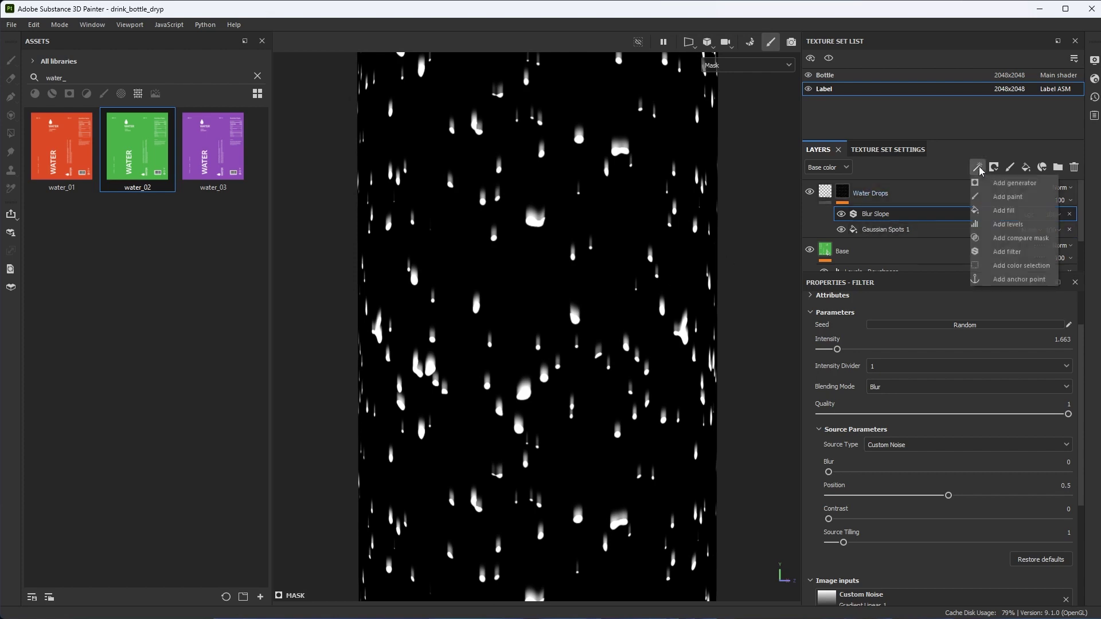
left_click(1007, 252)
left_click(924, 339)
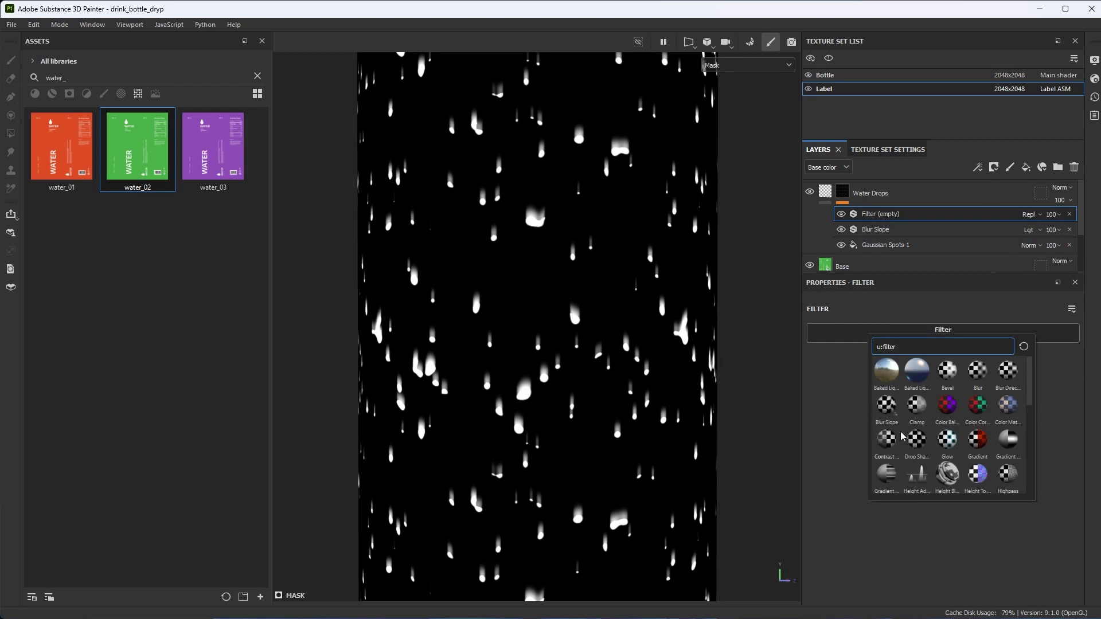
left_click(979, 374)
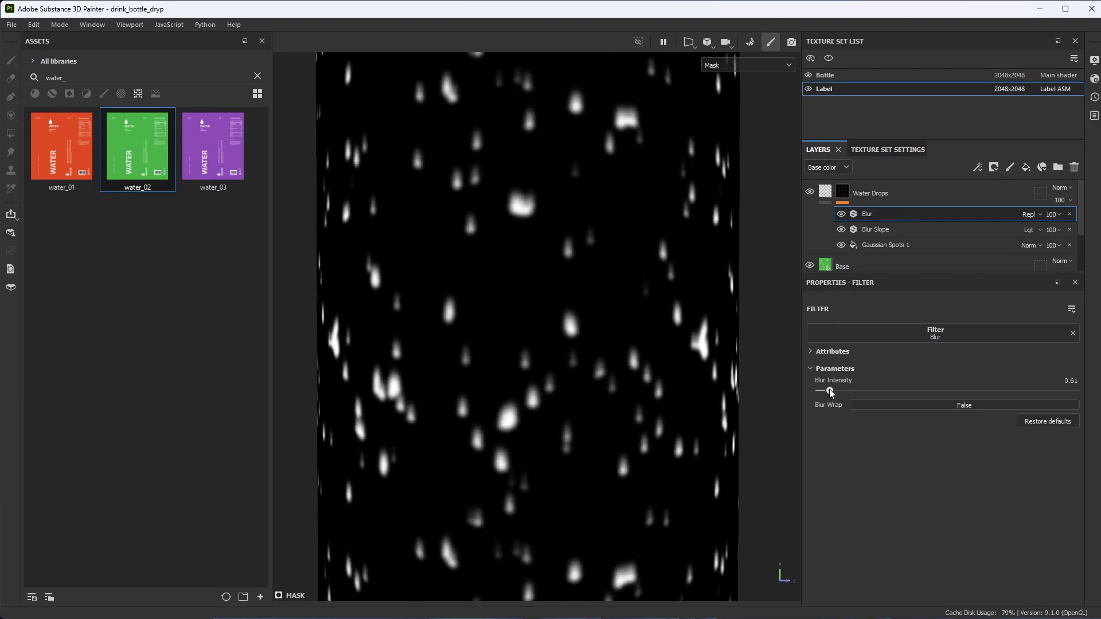
left_click_drag(827, 391, 829, 391)
right_click_drag(564, 339, 602, 351, "alt")
middle_click_drag(602, 351, 586, 306, "alt")
right_click_drag(586, 306, 609, 296, "alt")
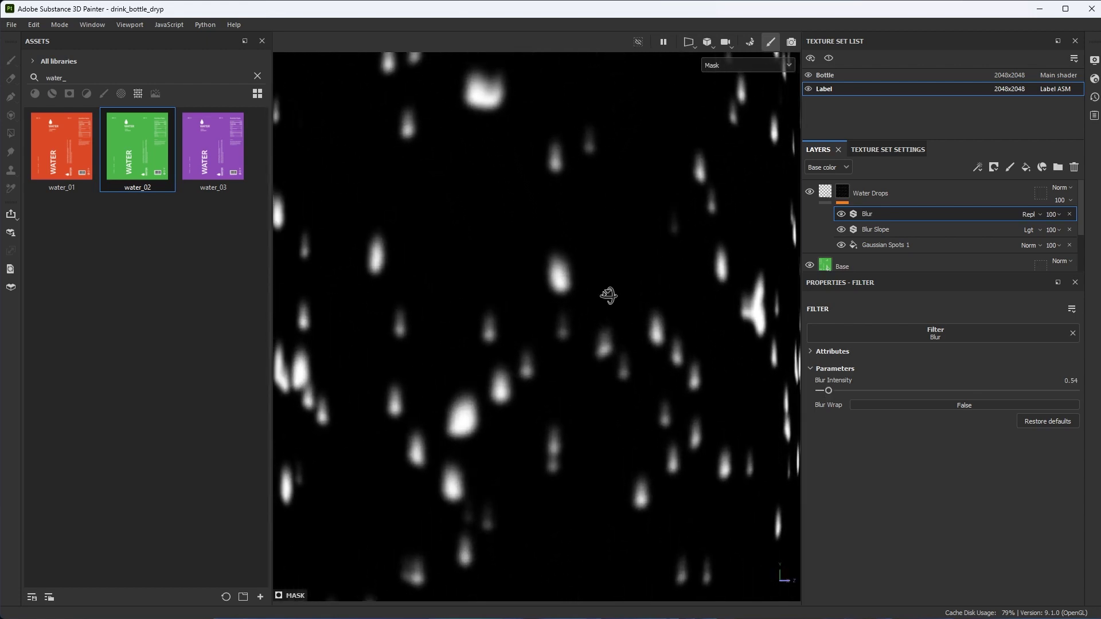
left_click_drag(608, 296, 604, 292, "alt")
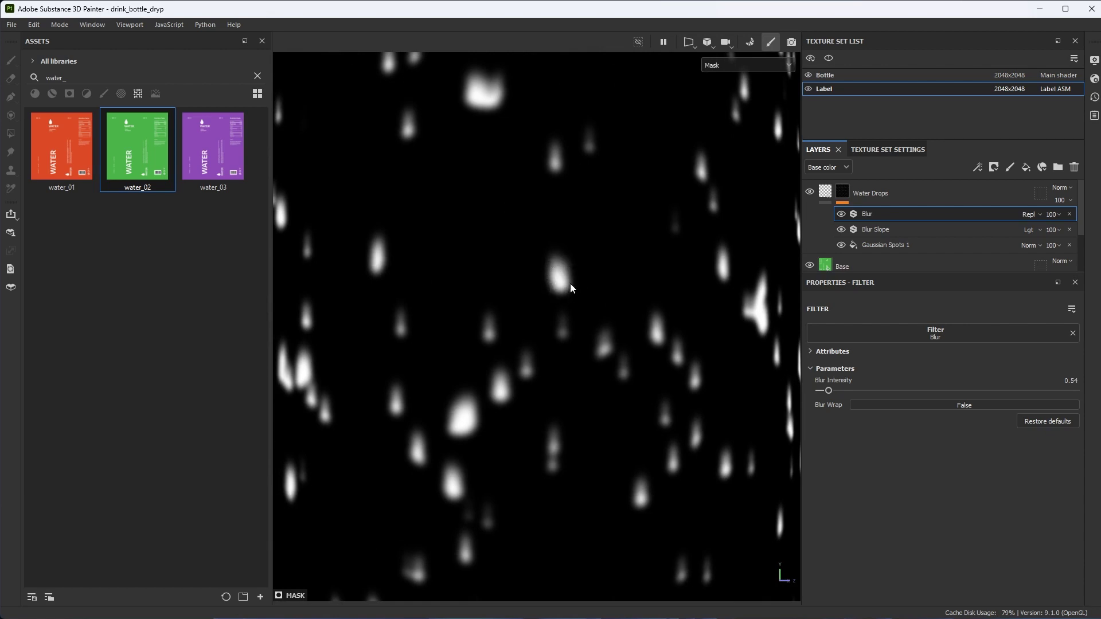
Set the Blur Slope filter's intensity to 1.283 and check the drop shapes in the mask.
left_click(883, 230)
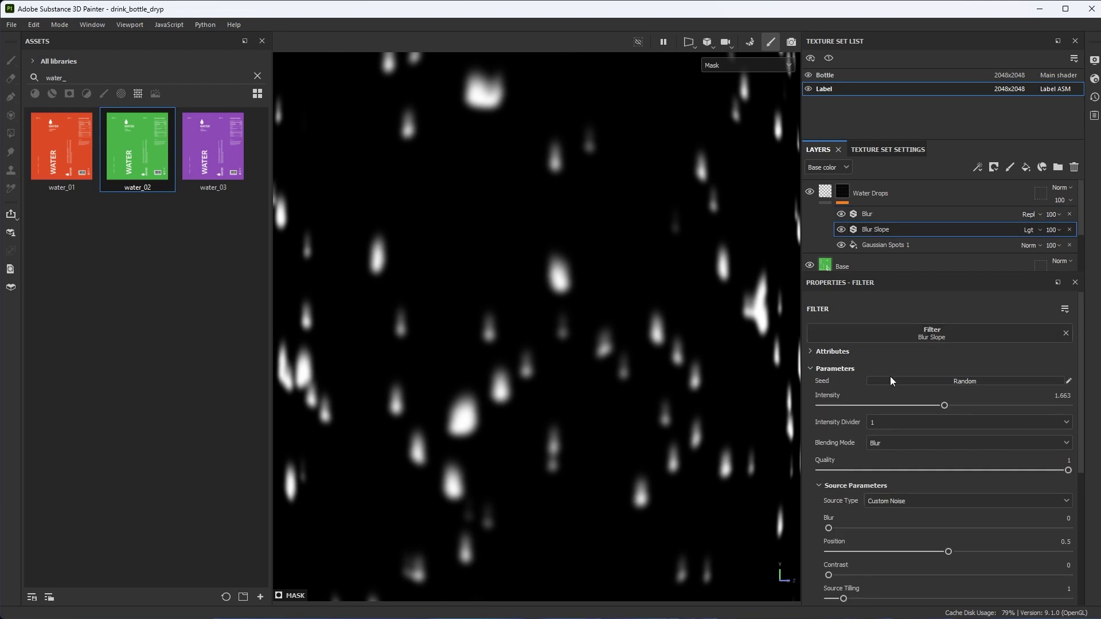
mouse_move(924, 397)
left_mouse_down()
mouse_move(806, 393)
mouse_move(922, 407)
left_mouse_up()
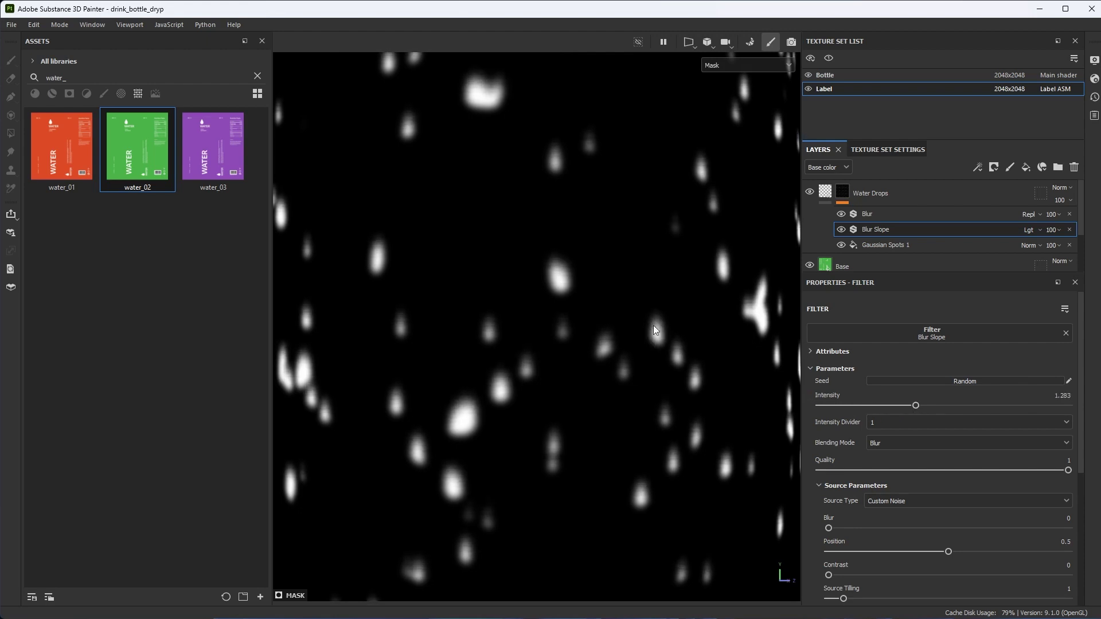
scroll(653, 330, "down", 4)
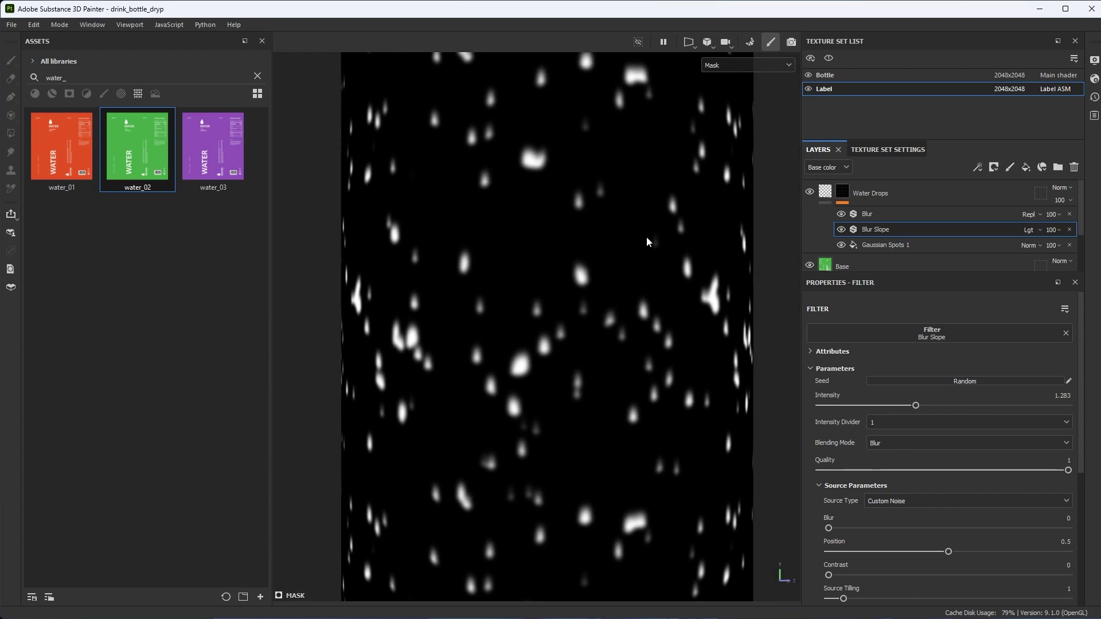
scroll(597, 294, "up", 2)
Add a Levels effect above the Blur filter and set its input black point to 0.301 and midtone to 0.579.
left_click(867, 215)
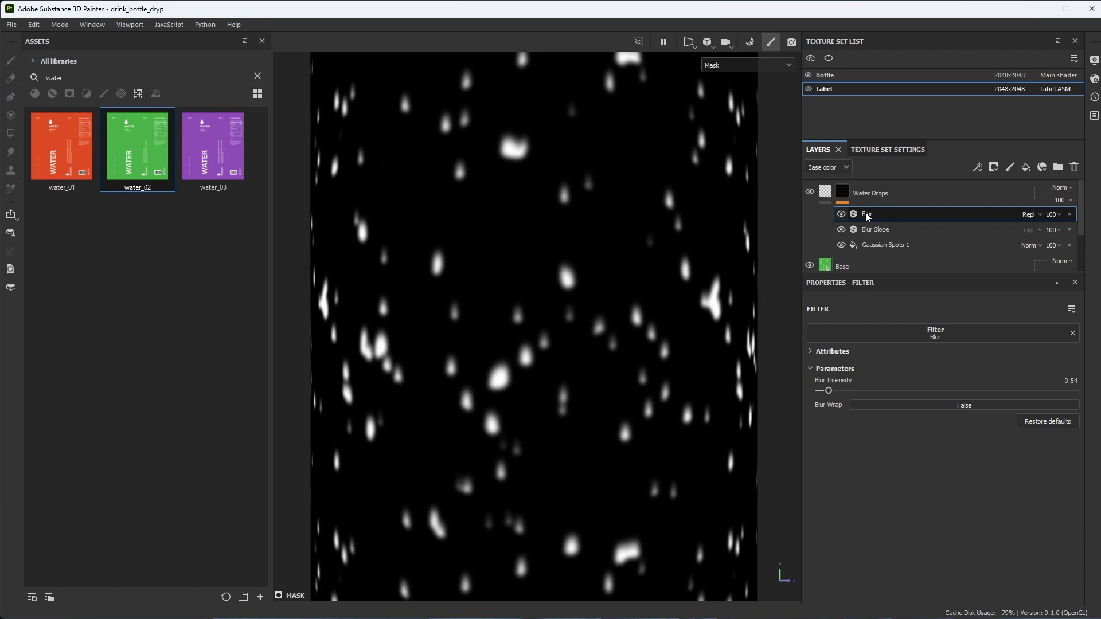
scroll(596, 263, "down", 1)
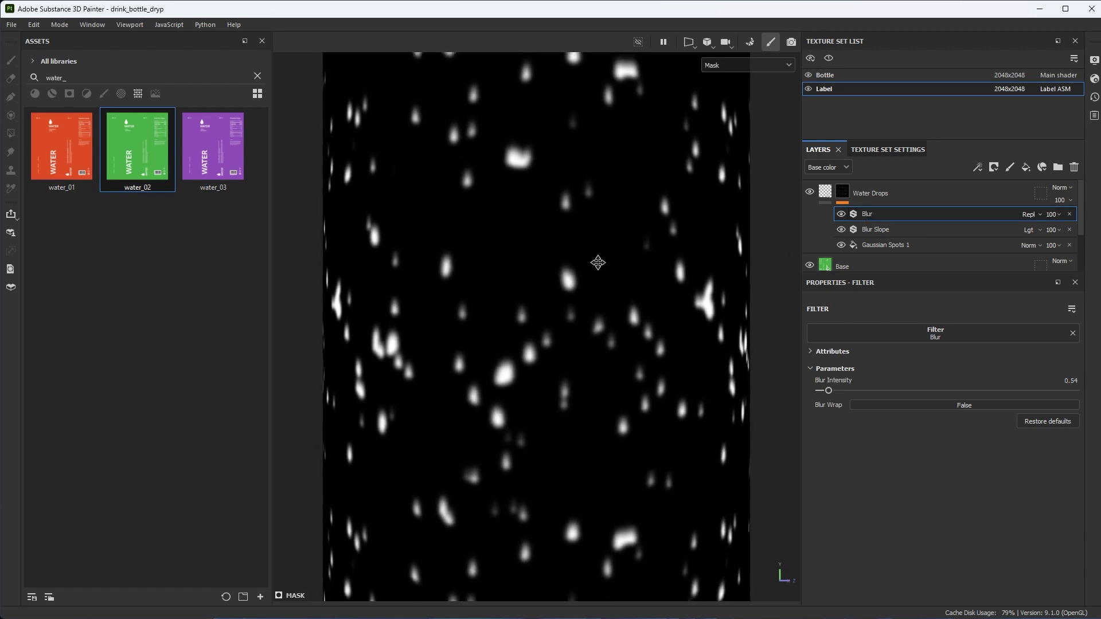
left_click(977, 167)
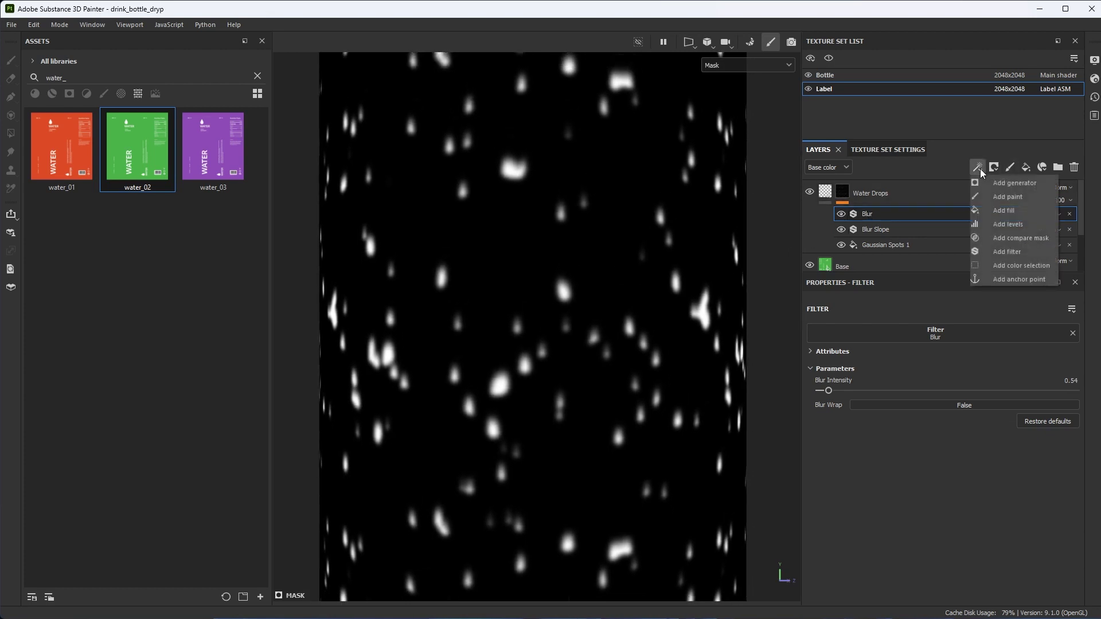
left_click(998, 224)
scroll(607, 298, "up", 4)
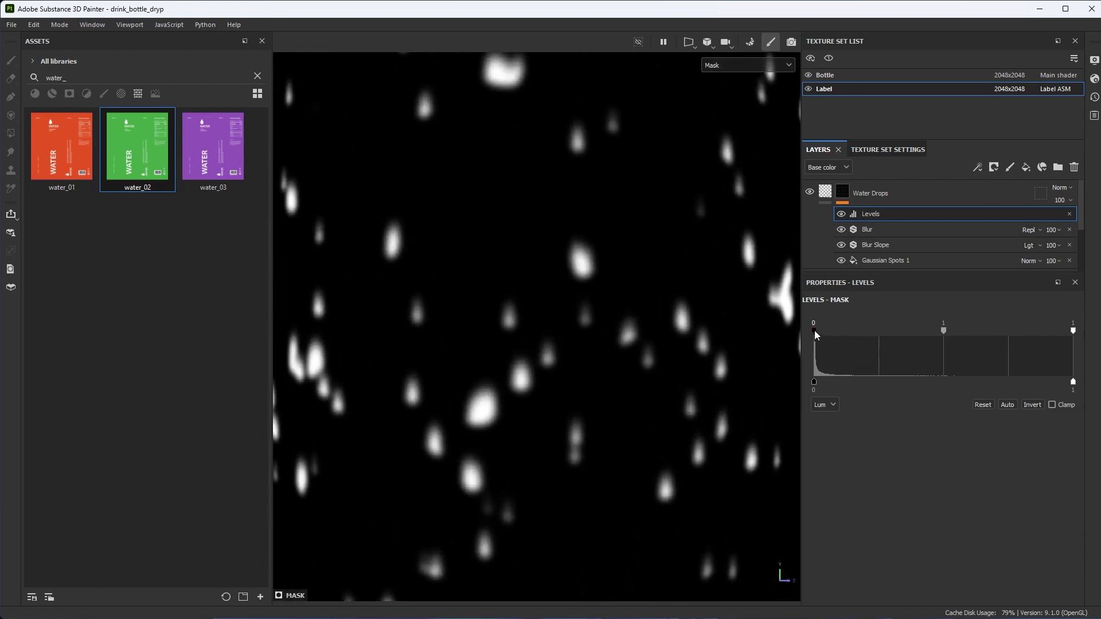
left_click_drag(815, 331, 894, 348)
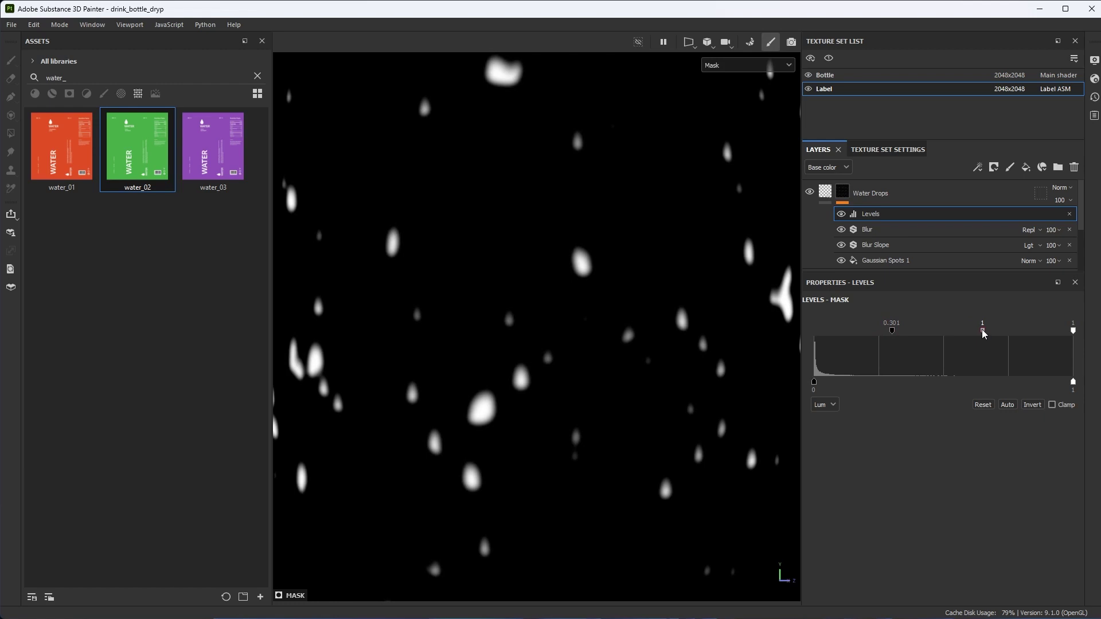
left_click_drag(983, 331, 945, 337)
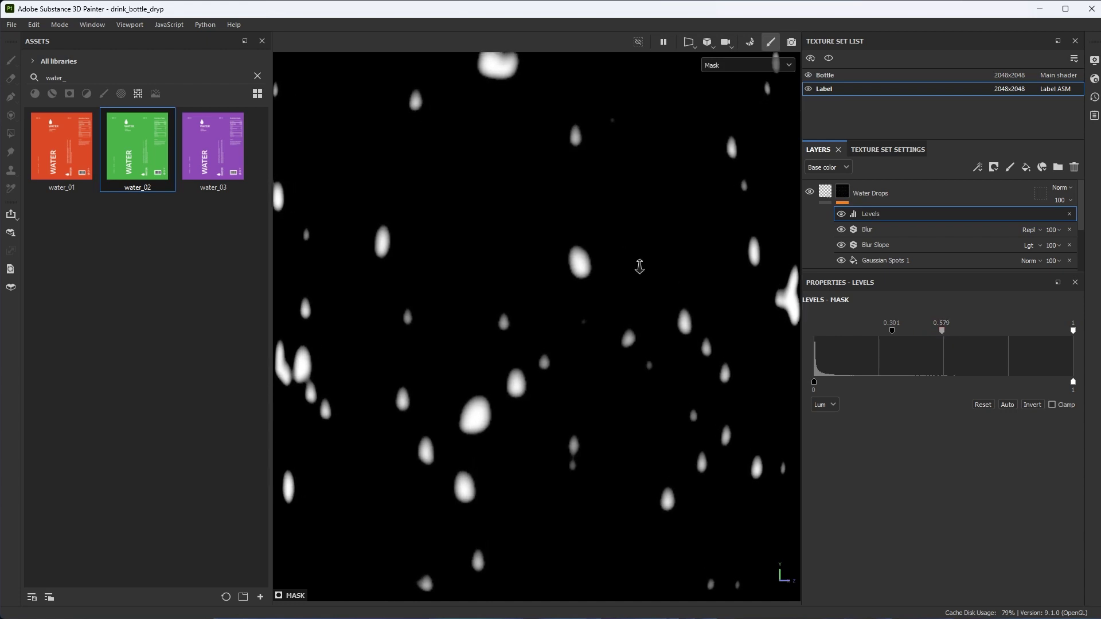
scroll(597, 271, "up", 3)
scroll(596, 271, "up", 3)
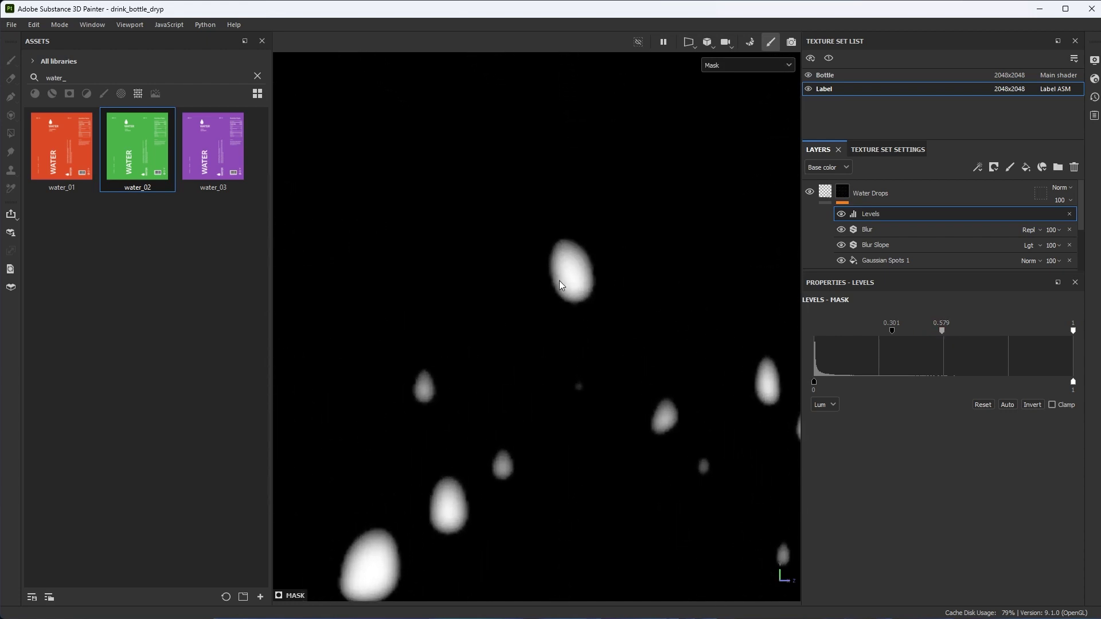
scroll(585, 281, "down", 6)
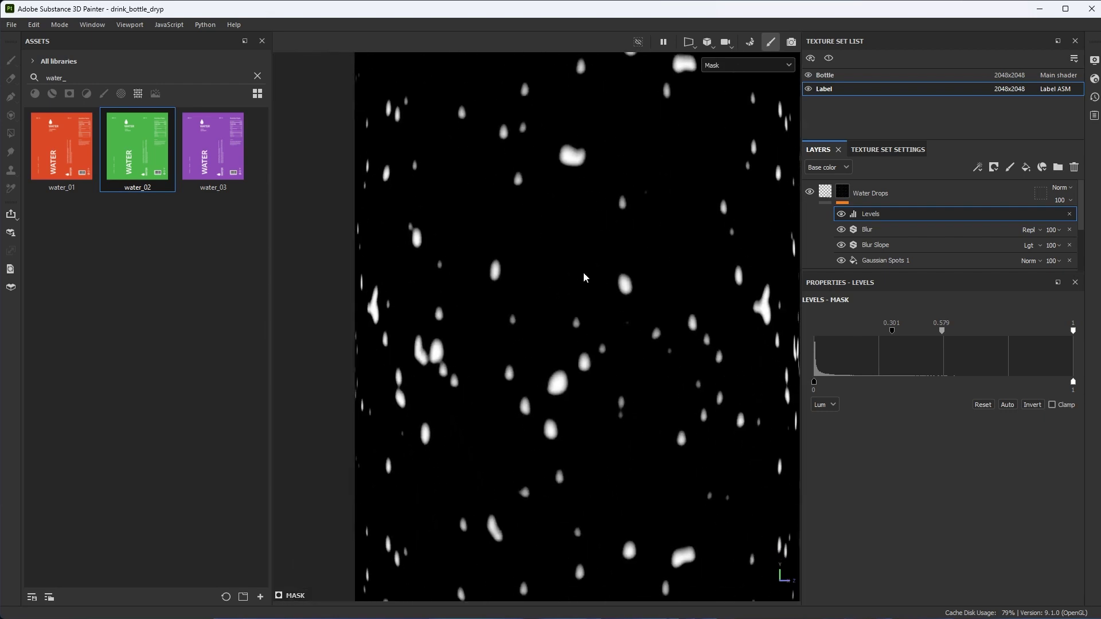
Switch the viewport to the material display and examine the shape and edges of the water drops around the label.
key("m")
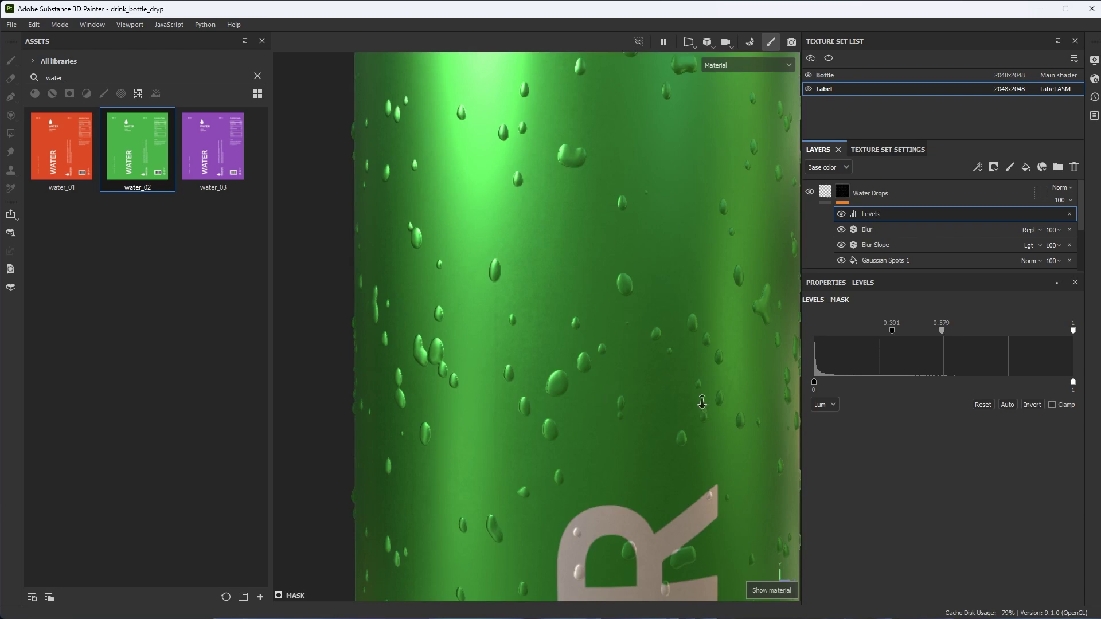
right_click_drag(700, 403, 656, 363, "alt")
middle_click_drag(656, 363, 533, 272, "alt")
left_click_drag(534, 273, 676, 297, "alt")
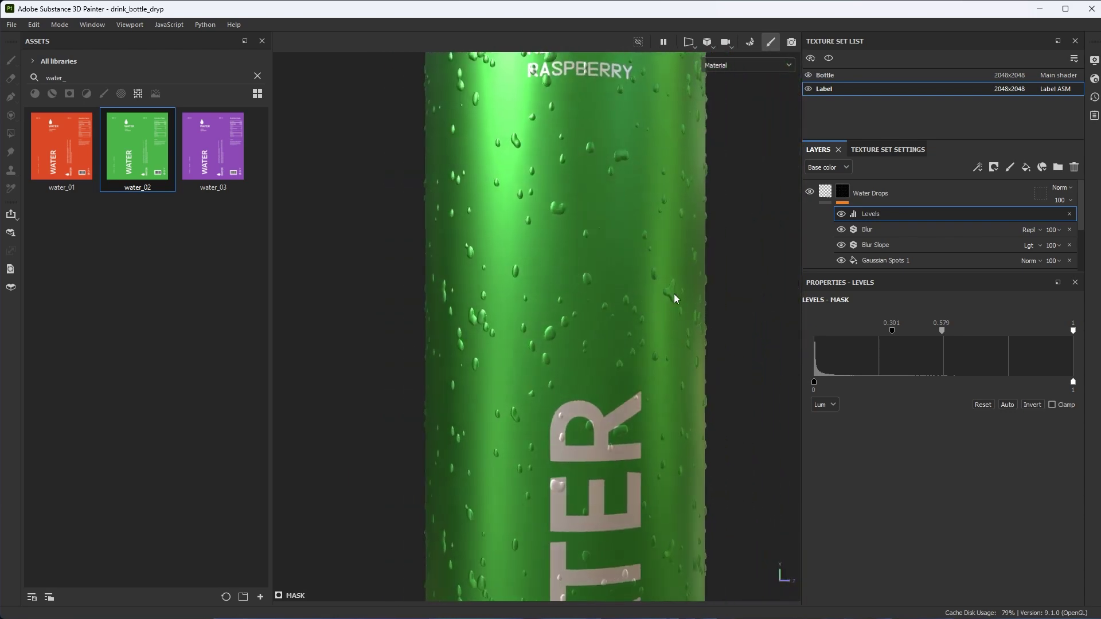
middle_click_drag(675, 298, 561, 253, "alt")
right_click_drag(560, 253, 594, 350, "alt")
middle_click_drag(594, 350, 540, 319, "alt")
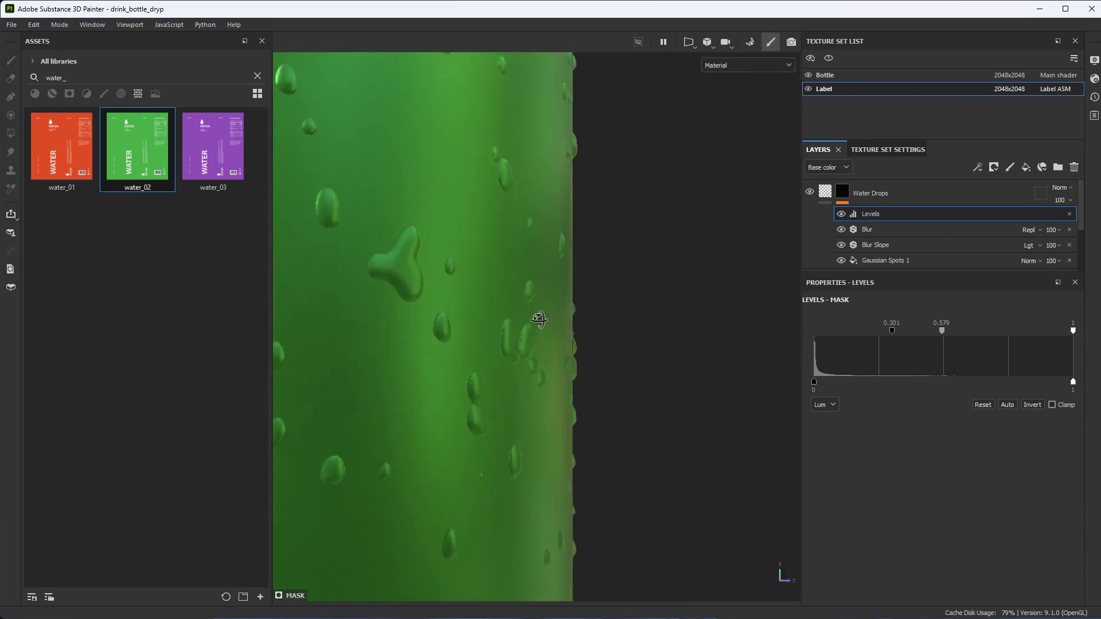
left_click_drag(541, 319, 540, 344, "alt")
middle_click_drag(542, 358, 575, 300, "alt")
right_click_drag(575, 299, 617, 371, "alt")
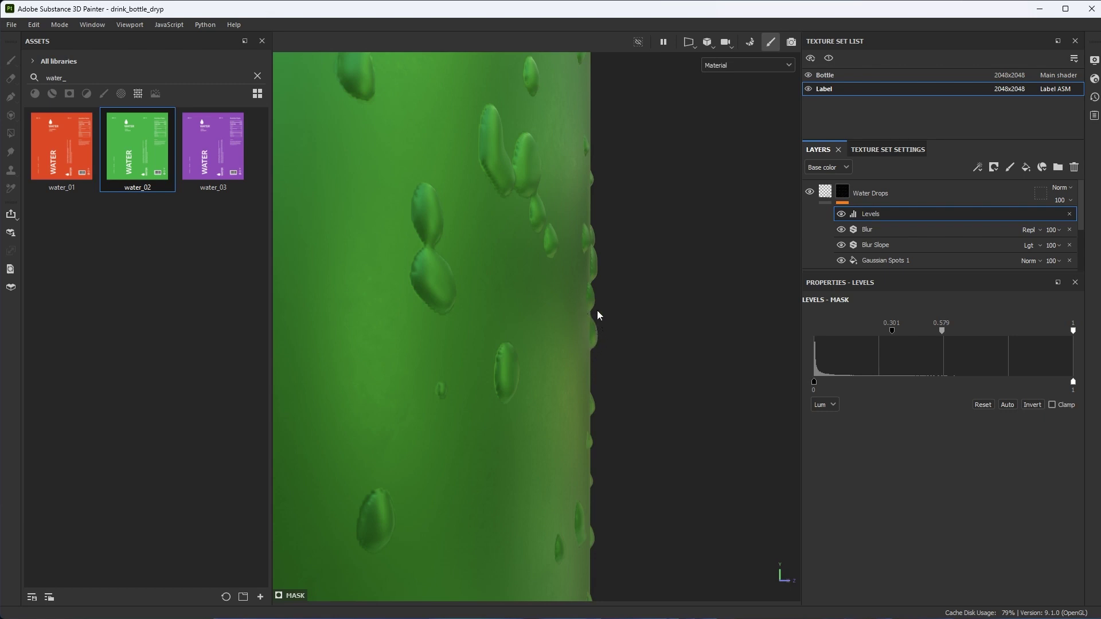
Set the Blur filter's Blur Intensity to 0.93 and check the merged drops close up and on the whole label.
left_click(868, 231)
left_click_drag(829, 391, 835, 391)
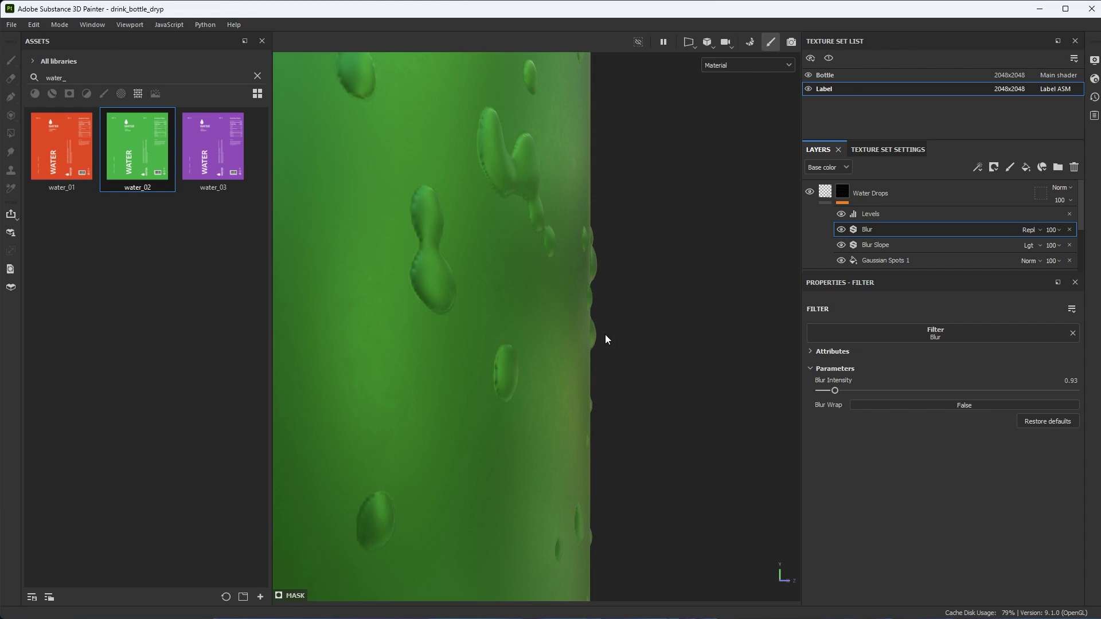
right_click_drag(553, 345, 487, 270, "alt")
left_click_drag(487, 270, 608, 226, "alt")
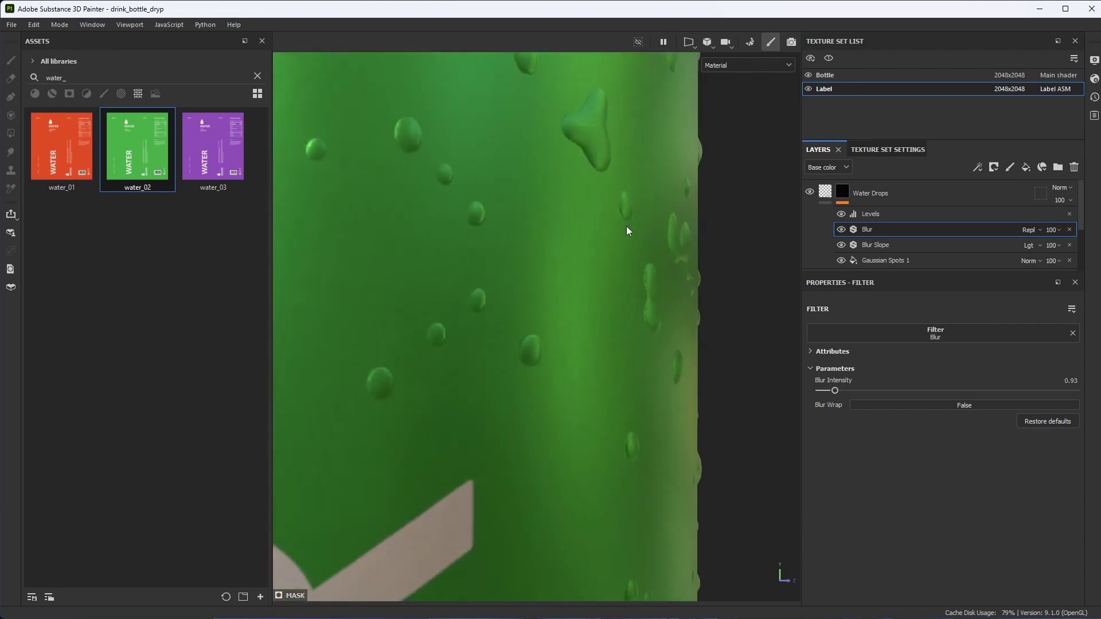
right_click_drag(608, 226, 590, 147, "alt")
right_click_drag(493, 189, 338, 172, "alt")
middle_click_drag(479, 241, 510, 212, "alt")
left_click_drag(510, 213, 537, 240, "alt")
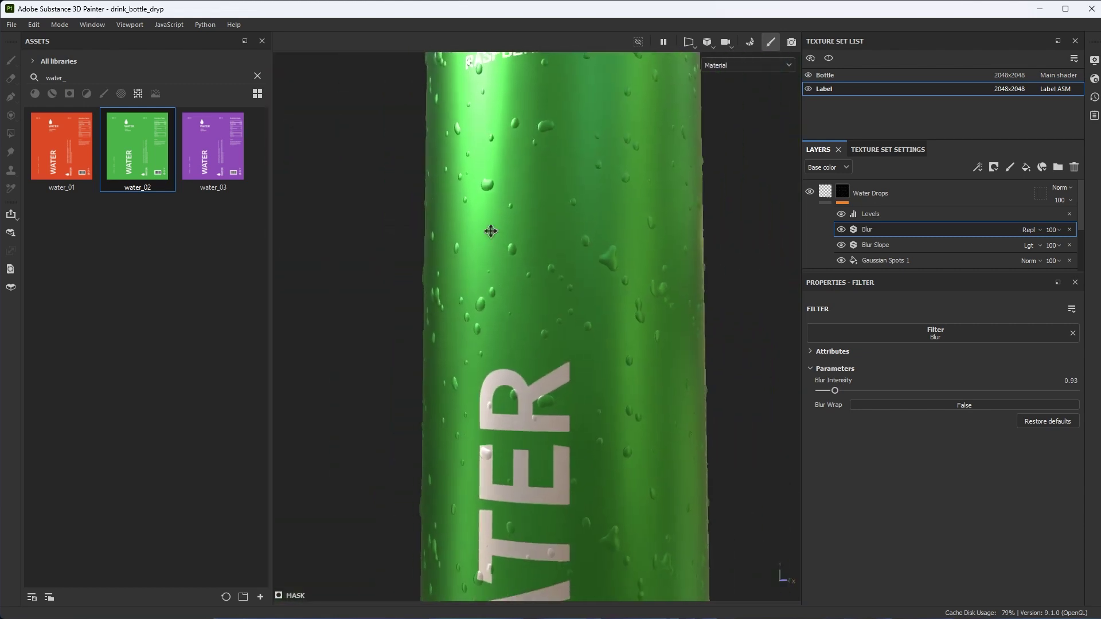
left_click_drag(591, 344, 589, 284, "alt")
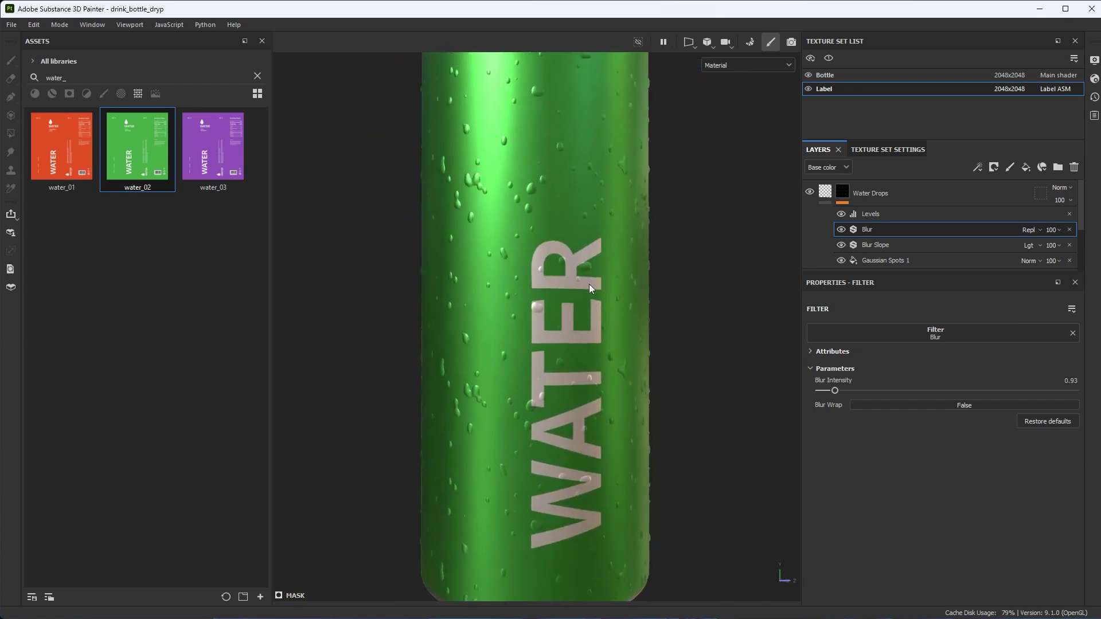
Try a Disorder of 0.33 on the Gaussian Spots 1 fill, settling on 0.3, and check the drop distribution.
left_click(881, 259)
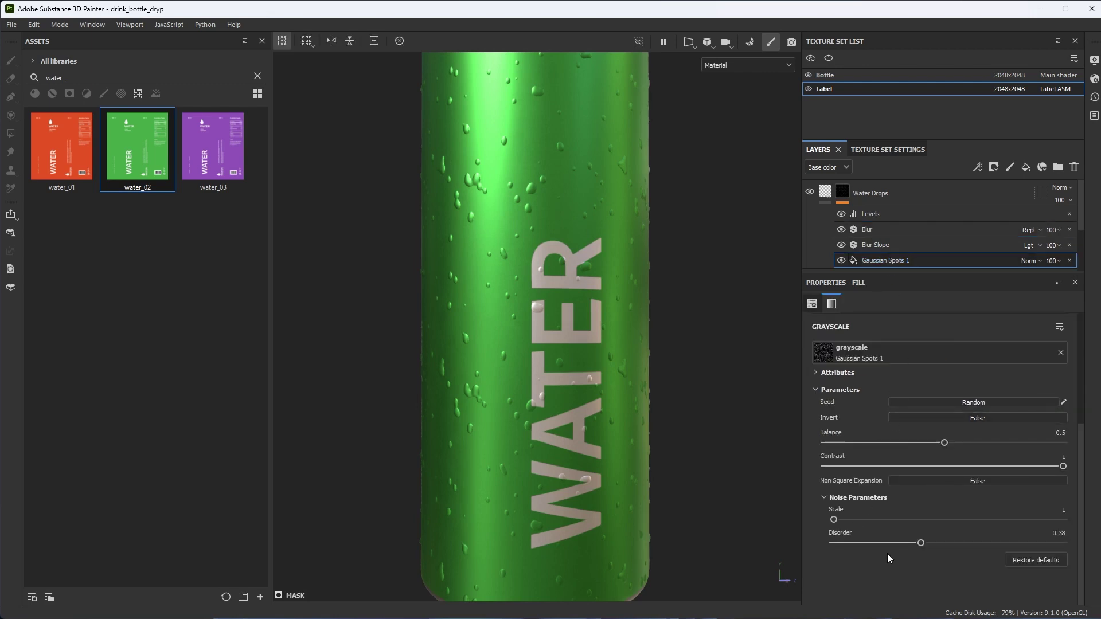
mouse_move(921, 542)
left_mouse_down()
mouse_move(961, 549)
mouse_move(884, 552)
mouse_move(909, 556)
left_mouse_up()
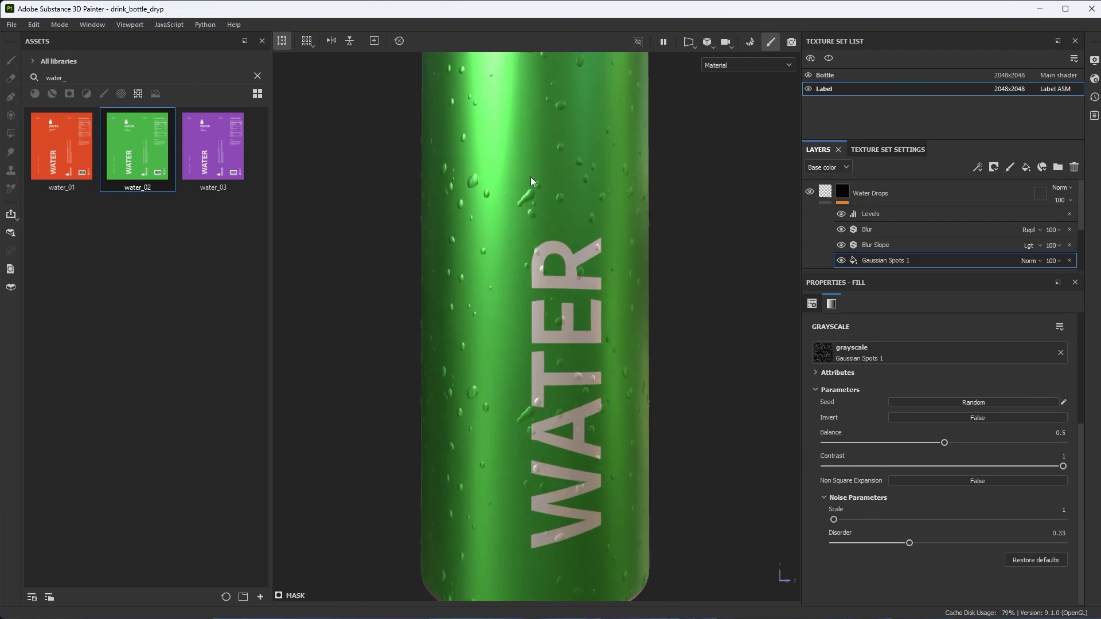
scroll(528, 184, "up", 5)
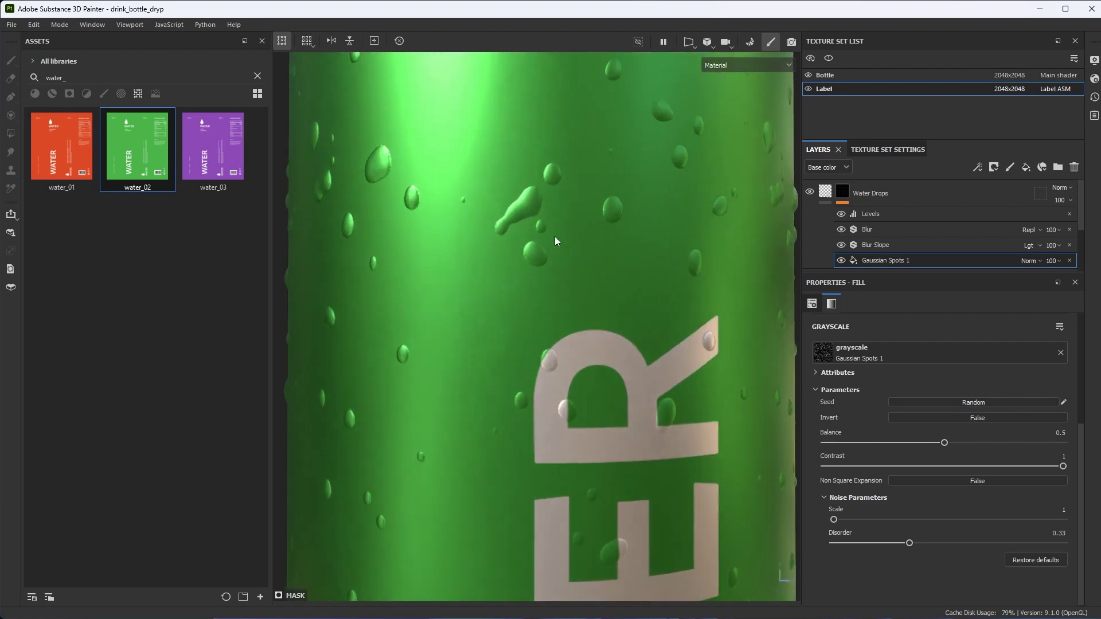
left_click_drag(908, 543, 902, 545)
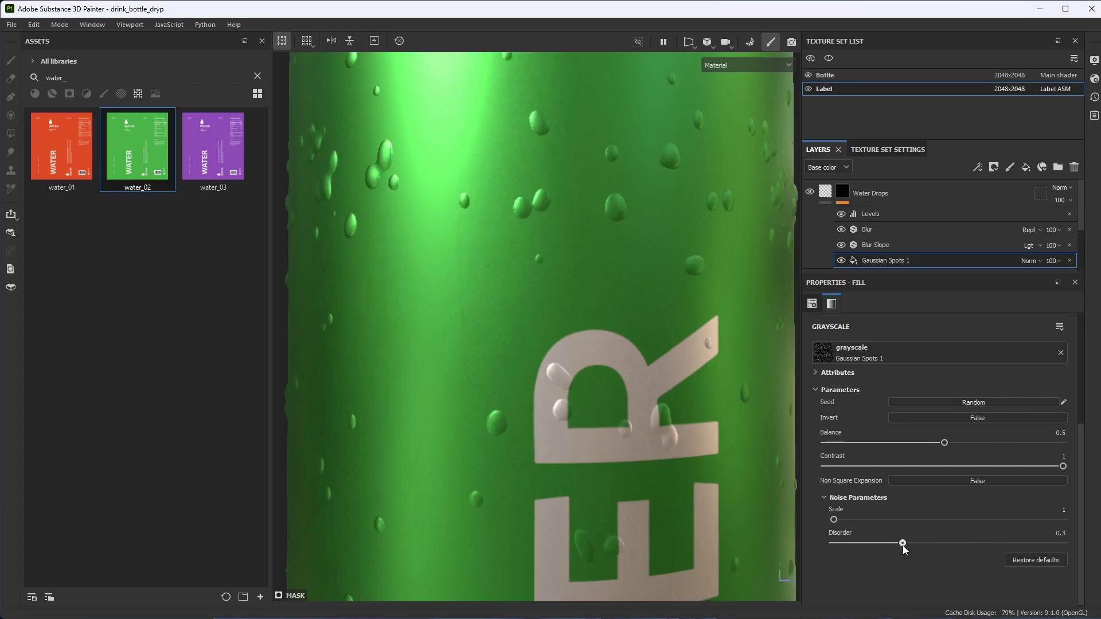
scroll(513, 256, "down", 2)
scroll(513, 257, "down", 3)
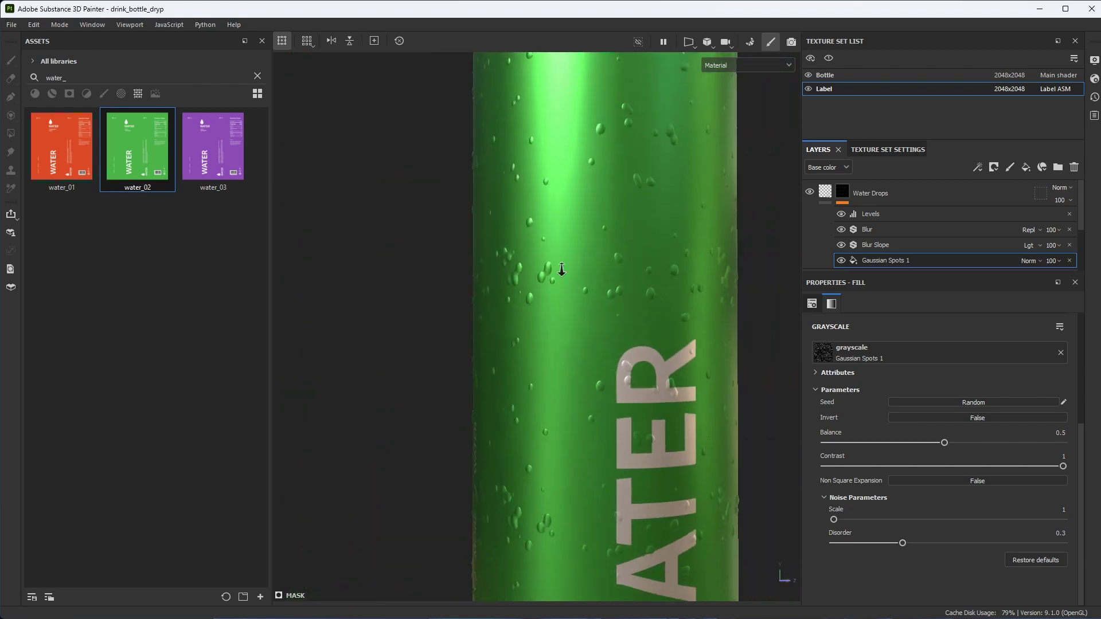
Compare the active material channels of the Water Drops layer with those of the Base layer.
left_click(826, 195)
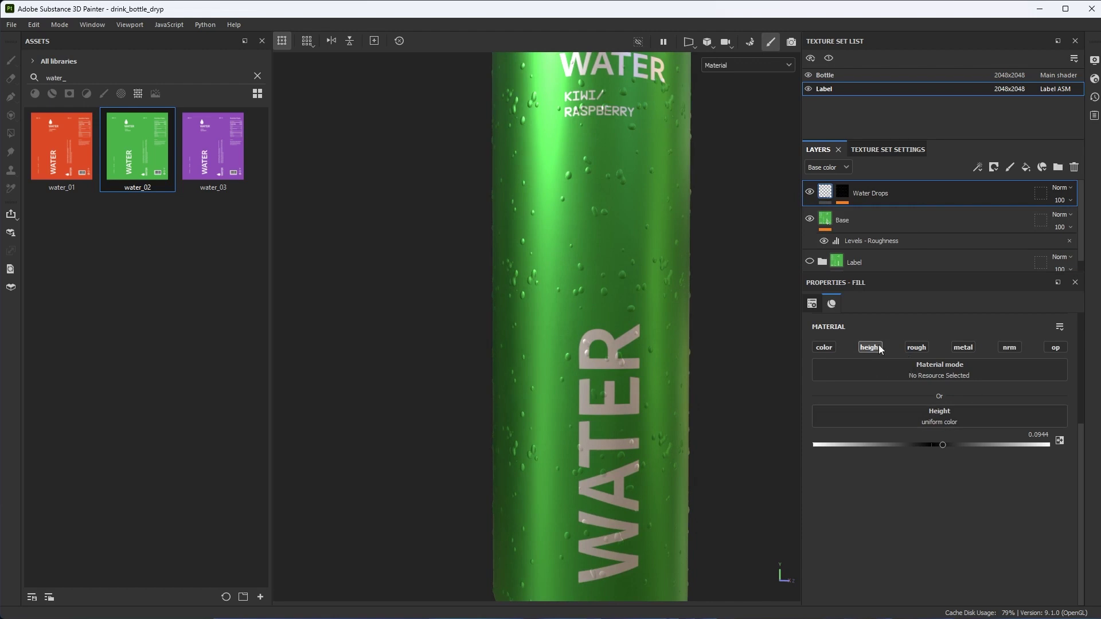
left_click(868, 224)
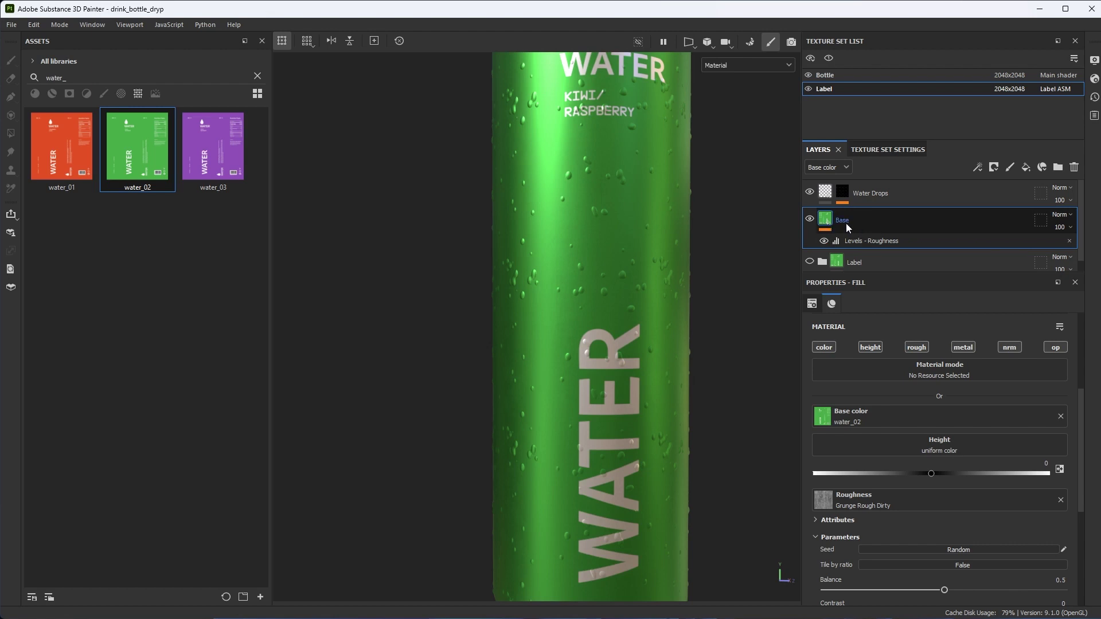
left_click(824, 195)
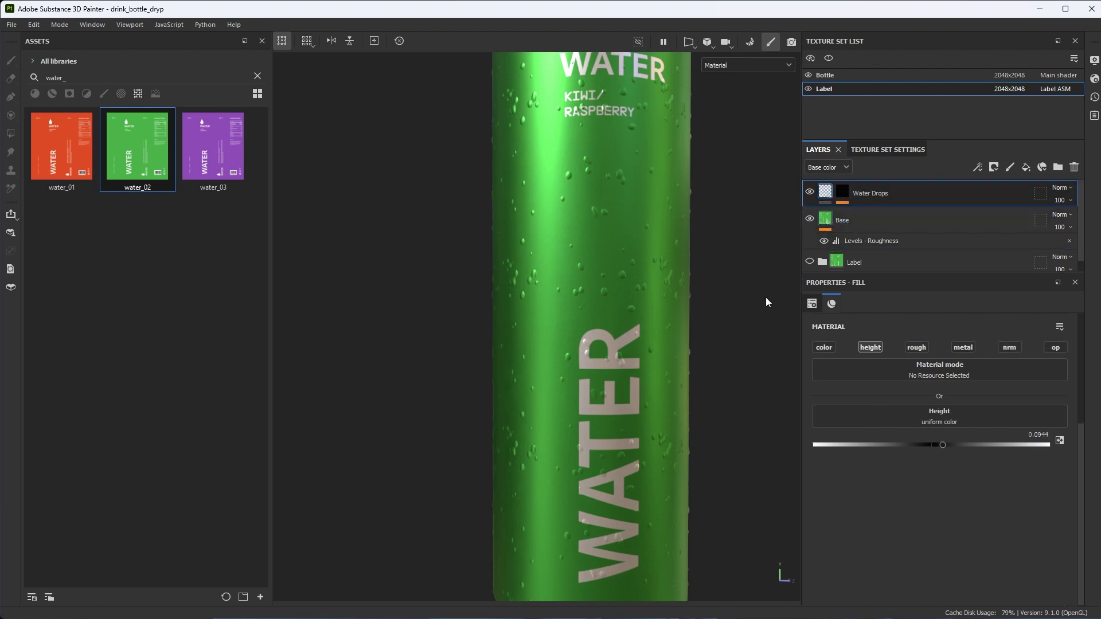
Examine the water drops around the WATER lettering close up and across the whole label from several angles.
right_click_drag(647, 379, 658, 336, "alt")
left_click_drag(658, 336, 660, 314, "alt")
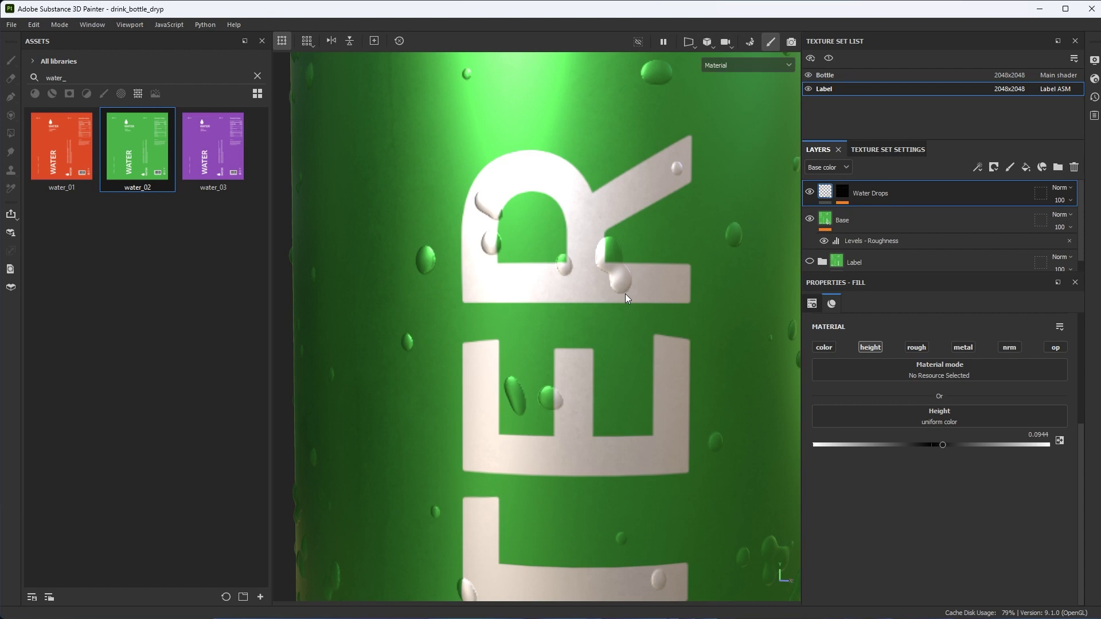
mouse_move(634, 263)
left_mouse_down("alt")
mouse_move(600, 255)
mouse_move(636, 278)
left_mouse_up("alt")
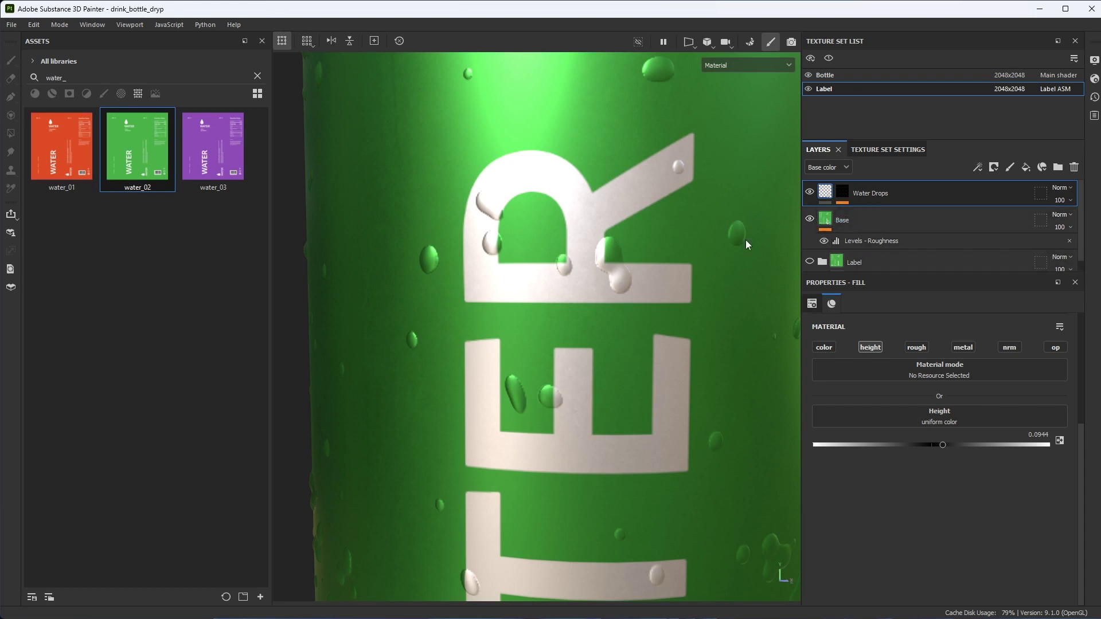
right_click_drag(645, 333, 730, 344, "alt")
left_click_drag(730, 344, 614, 245, "alt")
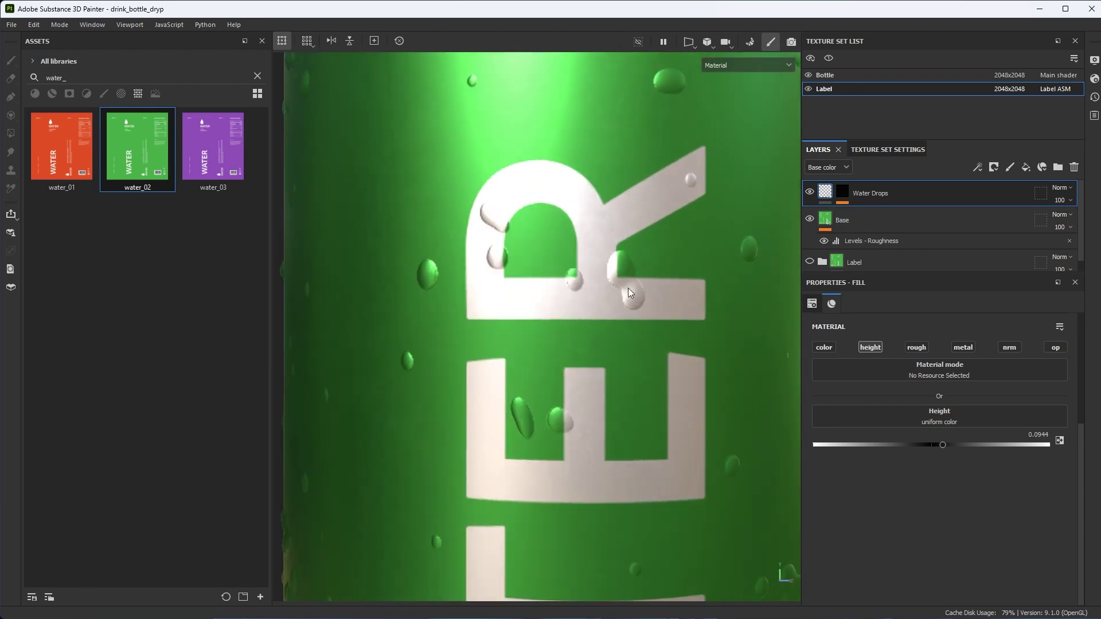
right_click_drag(635, 347, 564, 322, "alt")
middle_click_drag(564, 322, 550, 291, "alt")
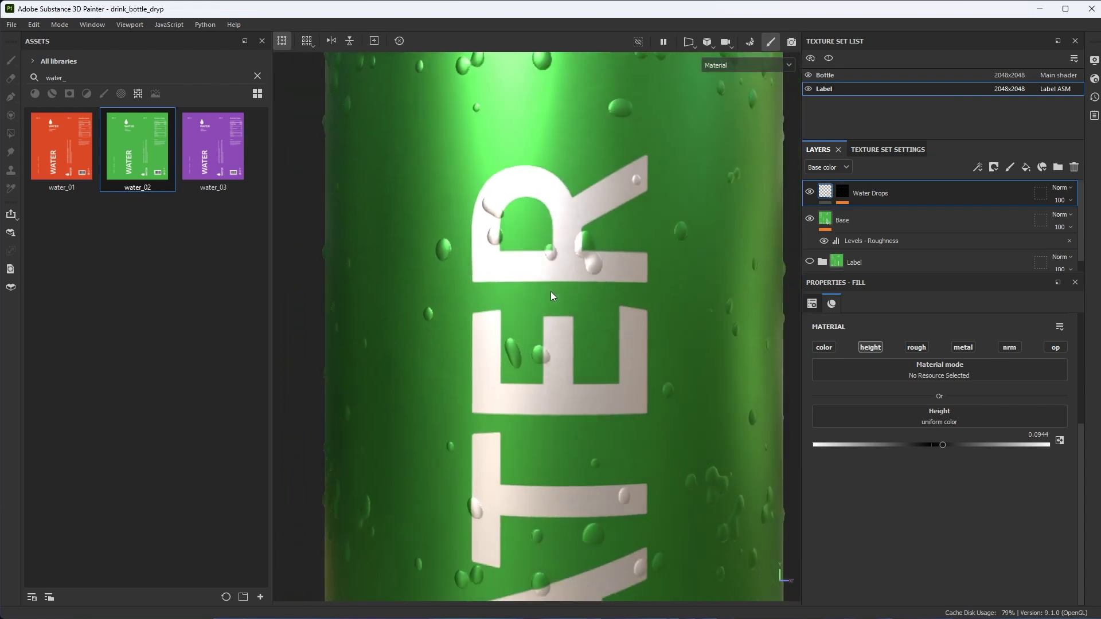
right_click_drag(550, 291, 571, 266, "alt")
left_click_drag(571, 266, 663, 359, "alt")
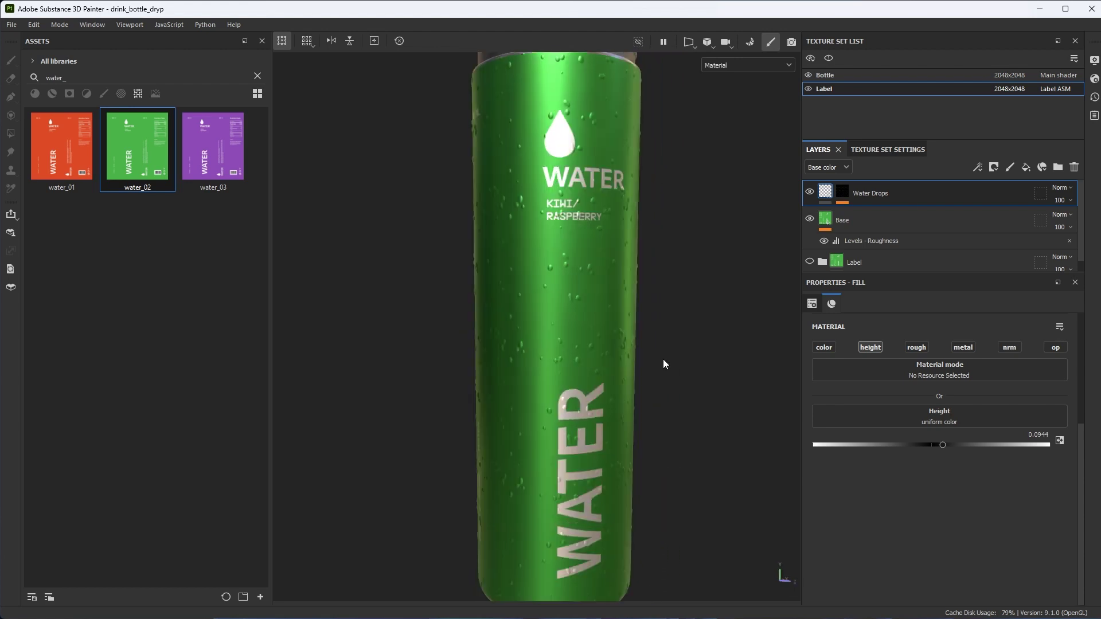
right_click_drag(570, 301, 605, 378, "alt")
middle_click_drag(605, 378, 598, 327, "alt")
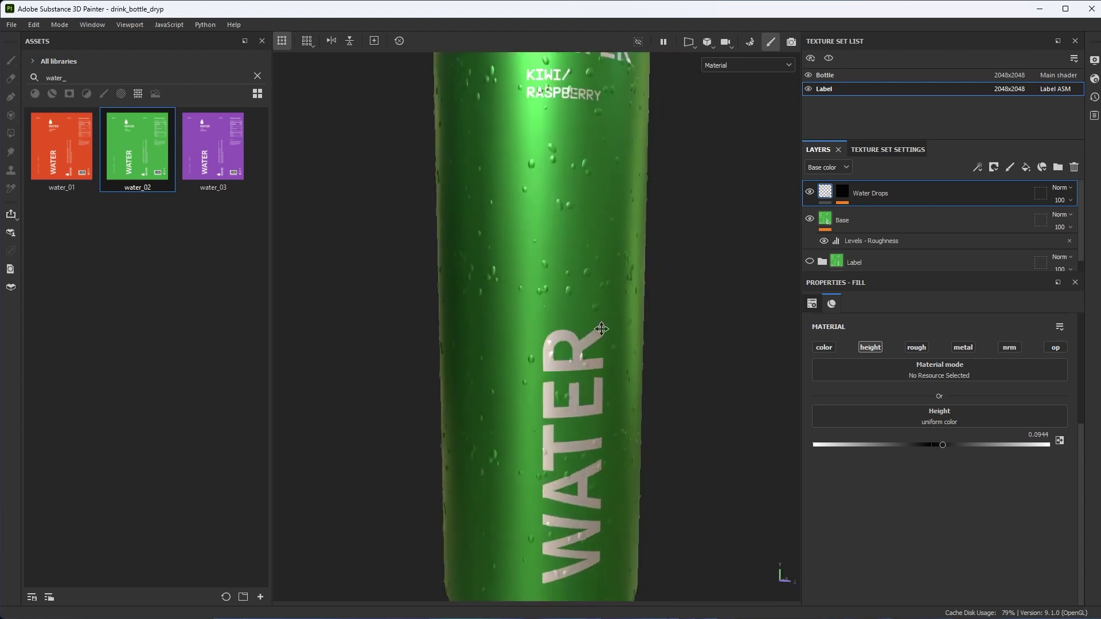
right_click_drag(598, 327, 607, 355, "alt")
left_click_drag(608, 355, 596, 340, "alt")
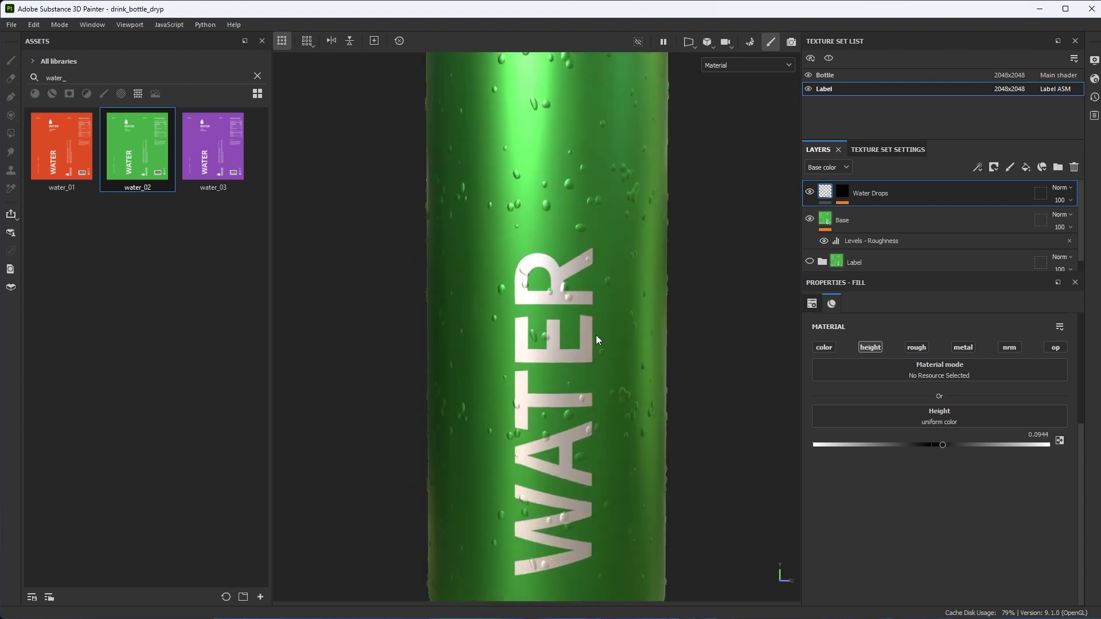
Enable the roughness channel on the Water Drops fill layer and set its Roughness to 0.1114.
left_click(859, 219)
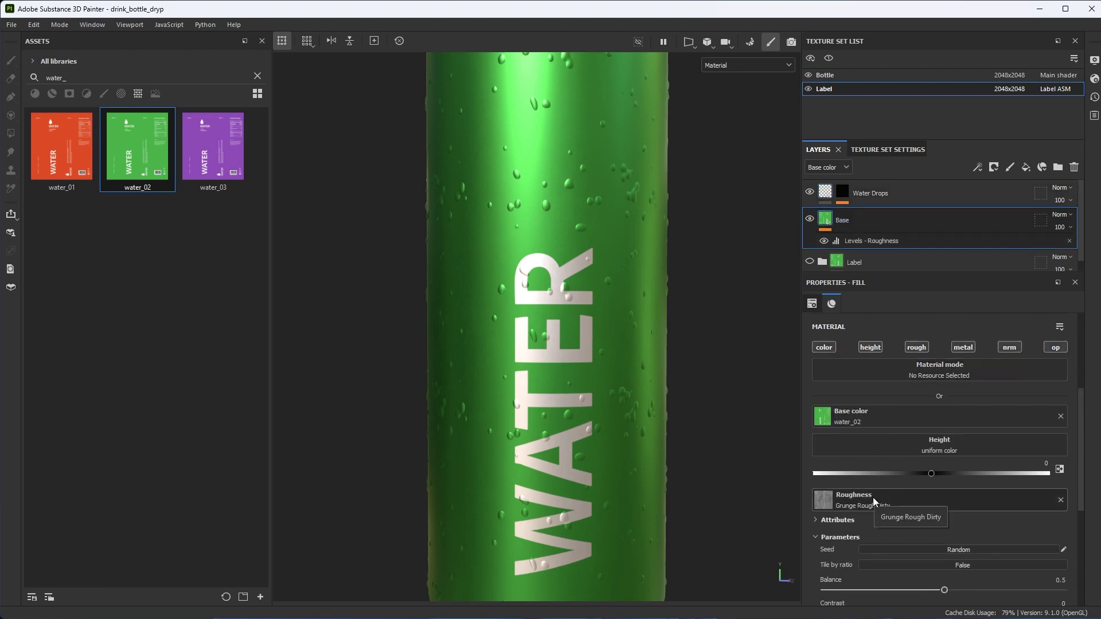
left_click(826, 193)
scroll(576, 259, "up", 5)
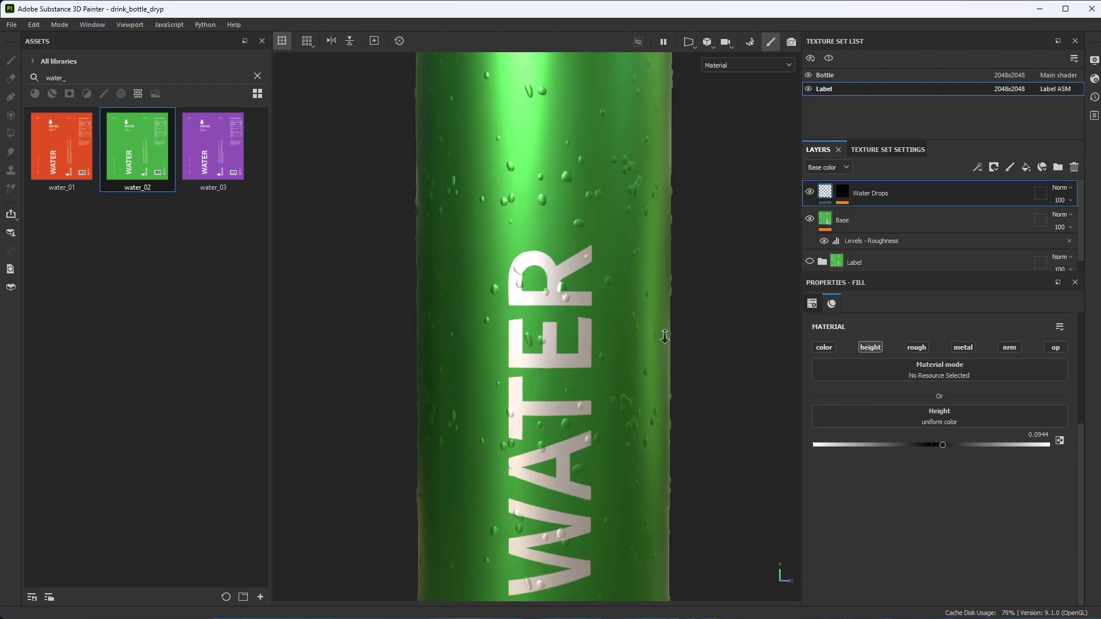
left_click(923, 348)
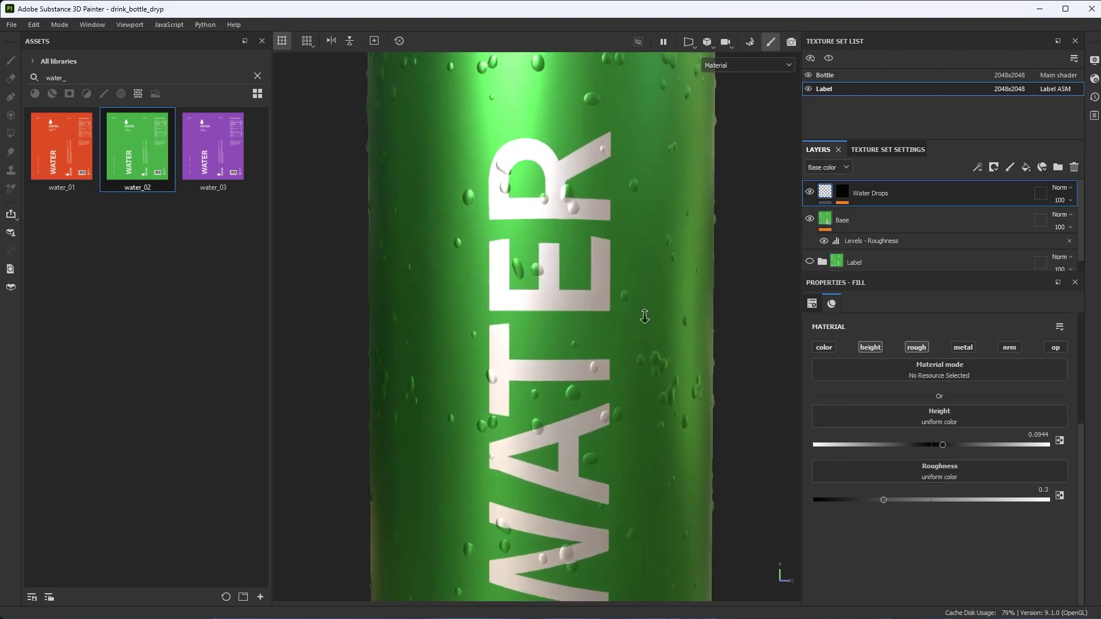
scroll(652, 263, "up", 2)
left_click_drag(871, 498, 839, 507)
Examine the reflections on the glossier drops close up and over the full height of the label.
mouse_move(720, 375)
right_mouse_down("alt")
mouse_move(601, 309)
mouse_move(736, 372)
right_mouse_up("alt")
mouse_move(612, 355)
right_mouse_down("shift")
mouse_move(639, 356)
mouse_move(597, 356)
right_mouse_up("shift")
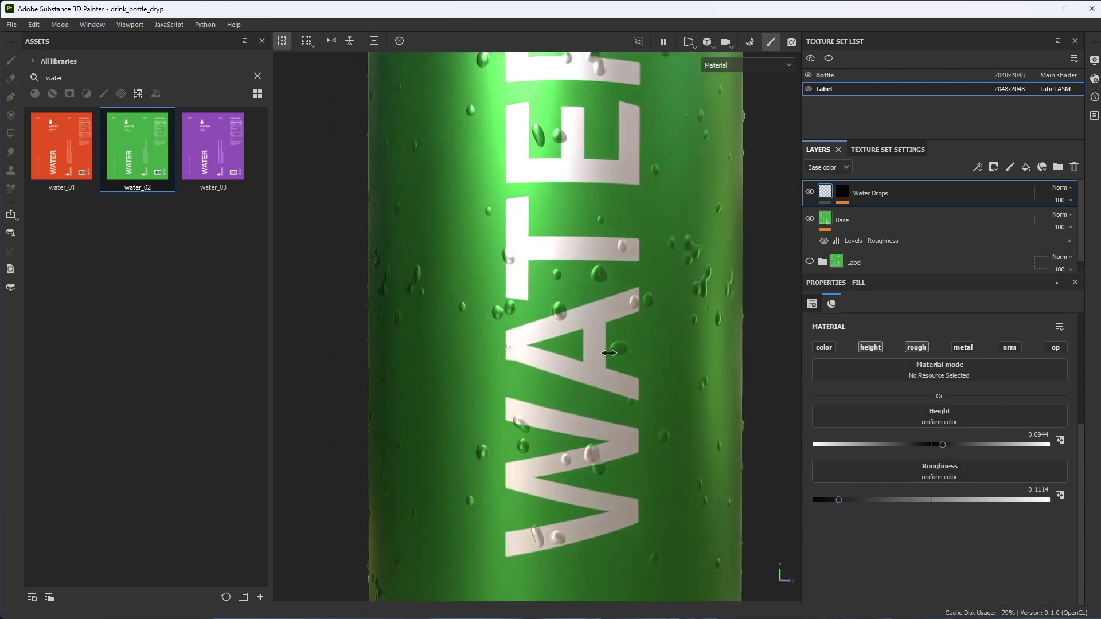
scroll(595, 356, "down", 1)
left_click_drag(595, 356, 624, 371, "alt")
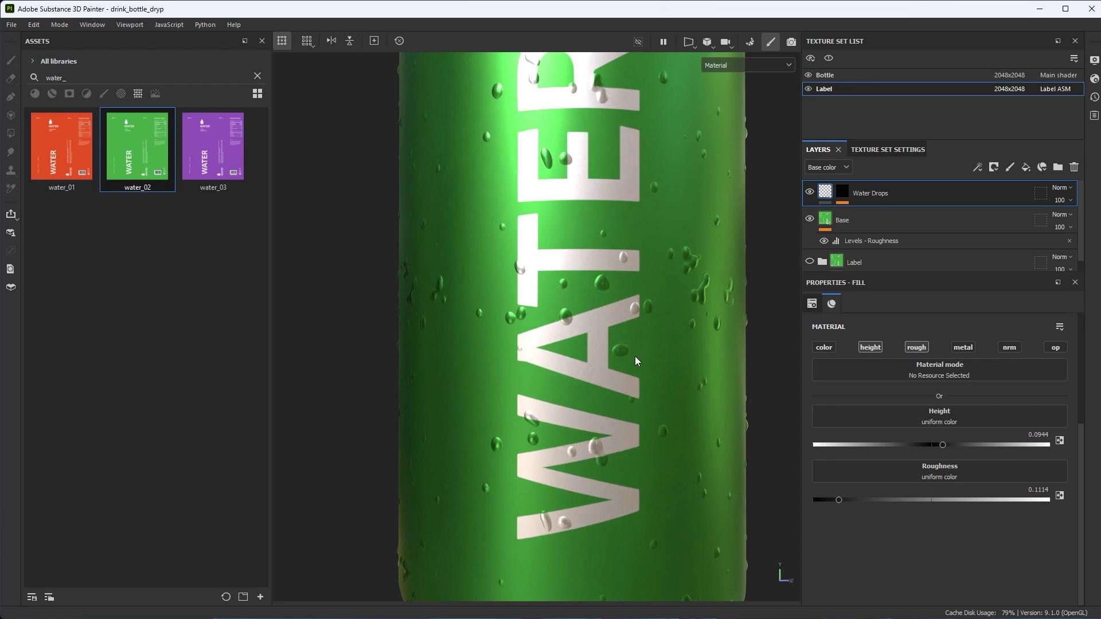
right_click_drag(636, 355, 529, 220, "alt")
middle_click_drag(529, 220, 614, 343, "alt")
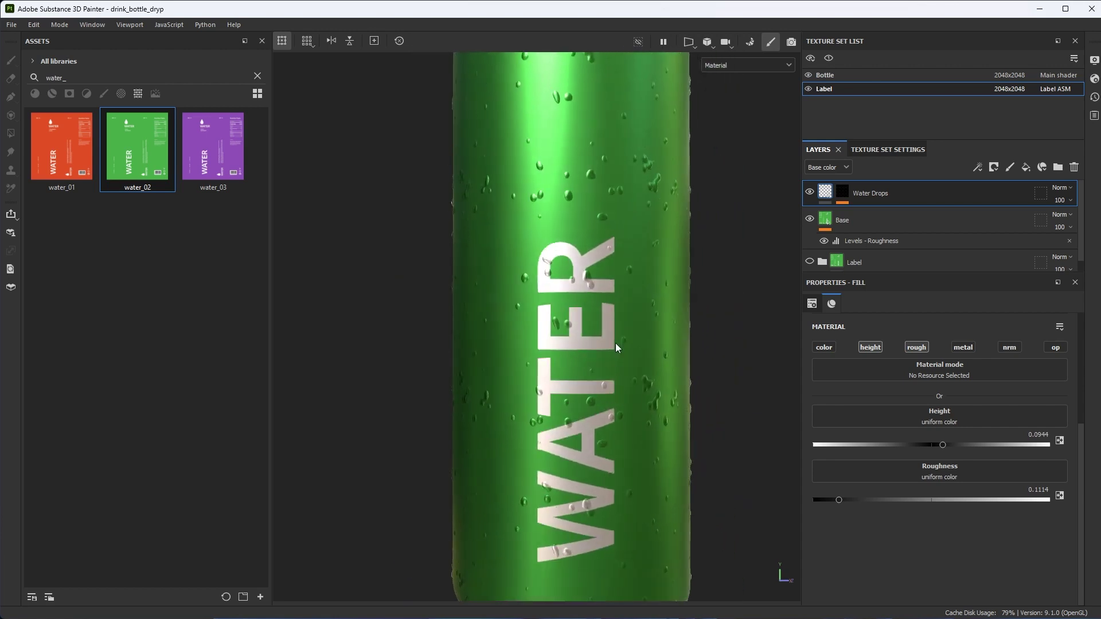
right_click_drag(614, 343, 607, 252, "alt")
left_click_drag(607, 252, 571, 316, "alt")
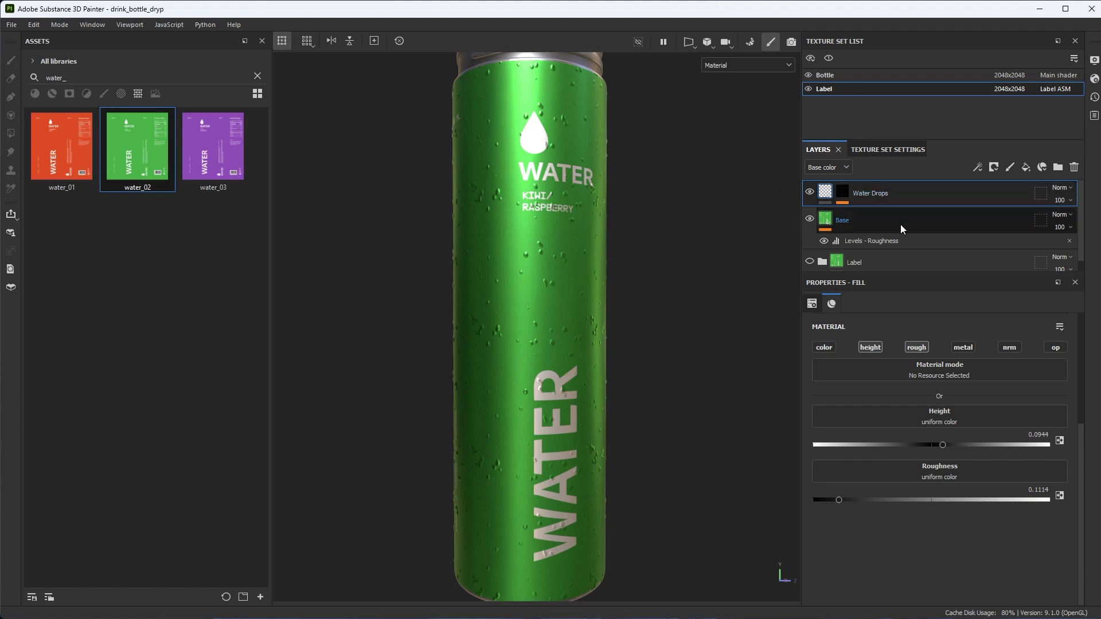
Duplicate the Water Drops layer and rename the copy as Water Drops Small.
key("ctrl+d")
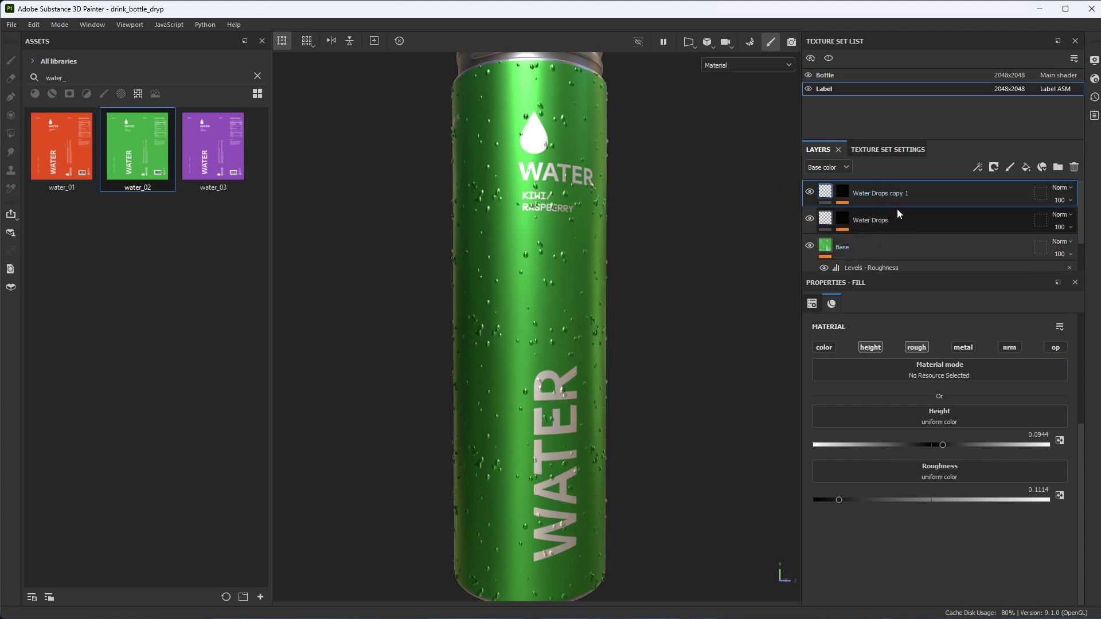
double_click(918, 195)
left_click(925, 195)
key("BackSpace")
key("BackSpace")
key("BackSpace")
key("BackSpace")
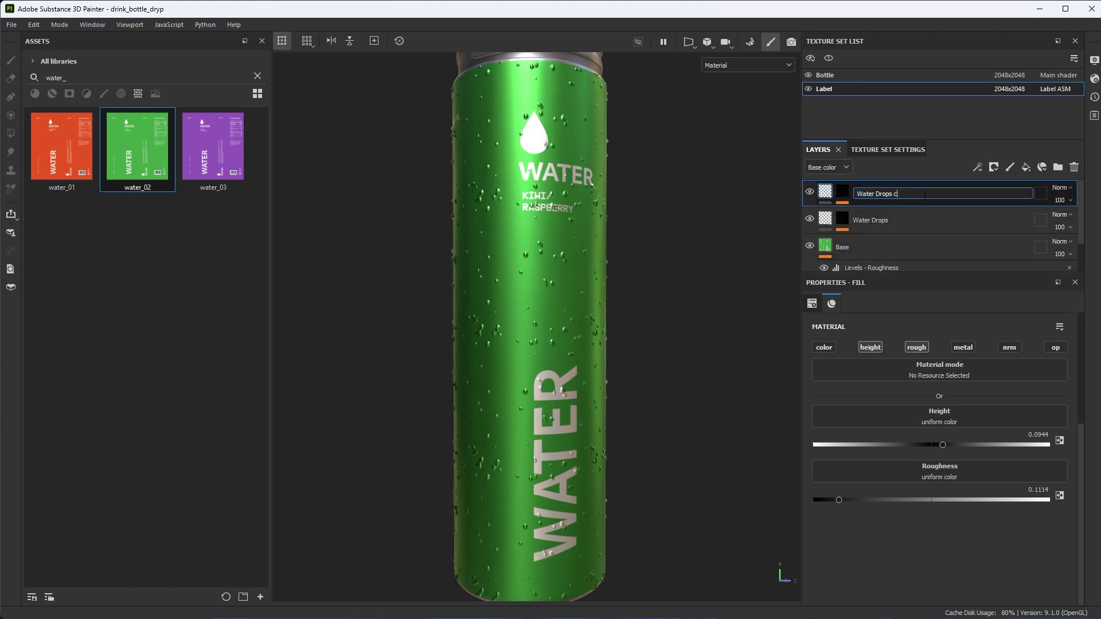
type("Small")
key("Return")
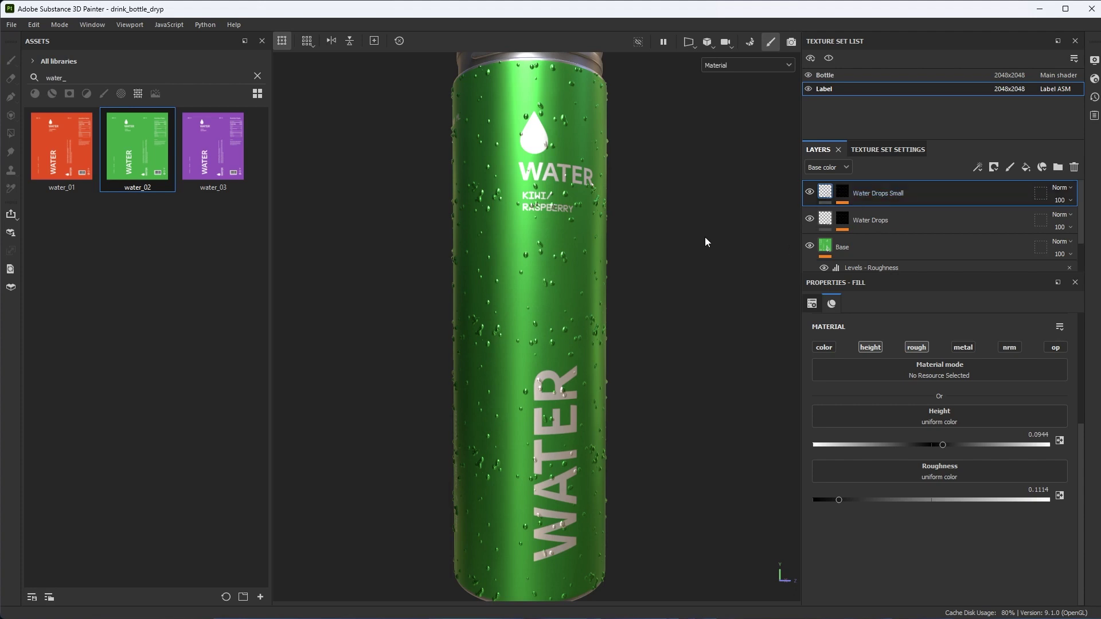
Set the Height of Water Drops Small to 0.0460 and hide the Blur Slope, Blur and Levels effects in its mask.
scroll(676, 292, "up", 1)
left_click_drag(672, 309, 653, 327, "alt")
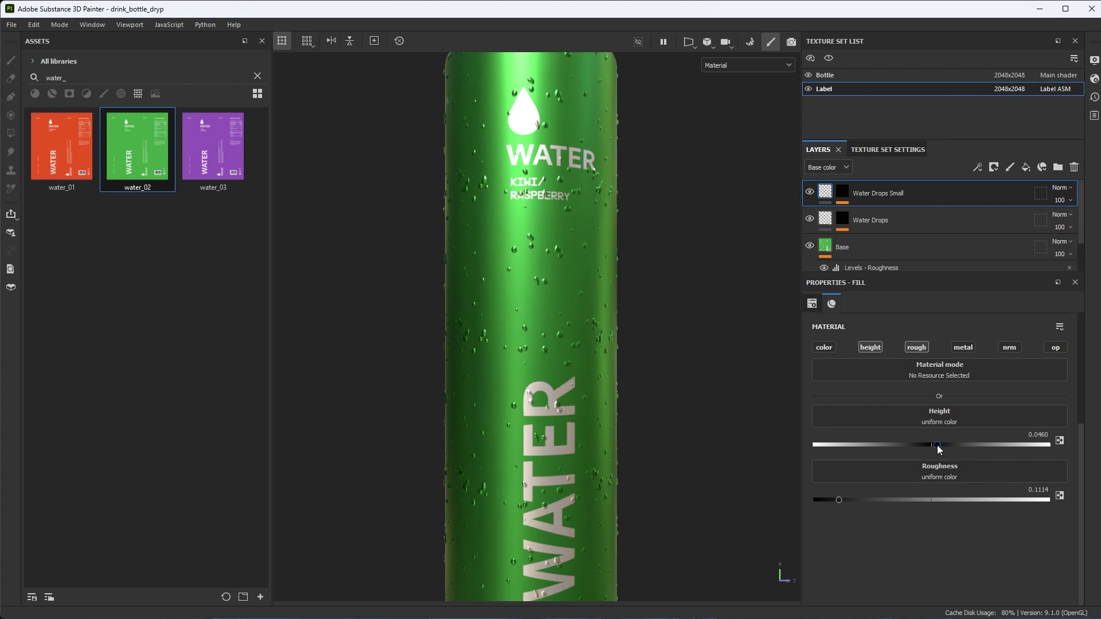
left_click(843, 192)
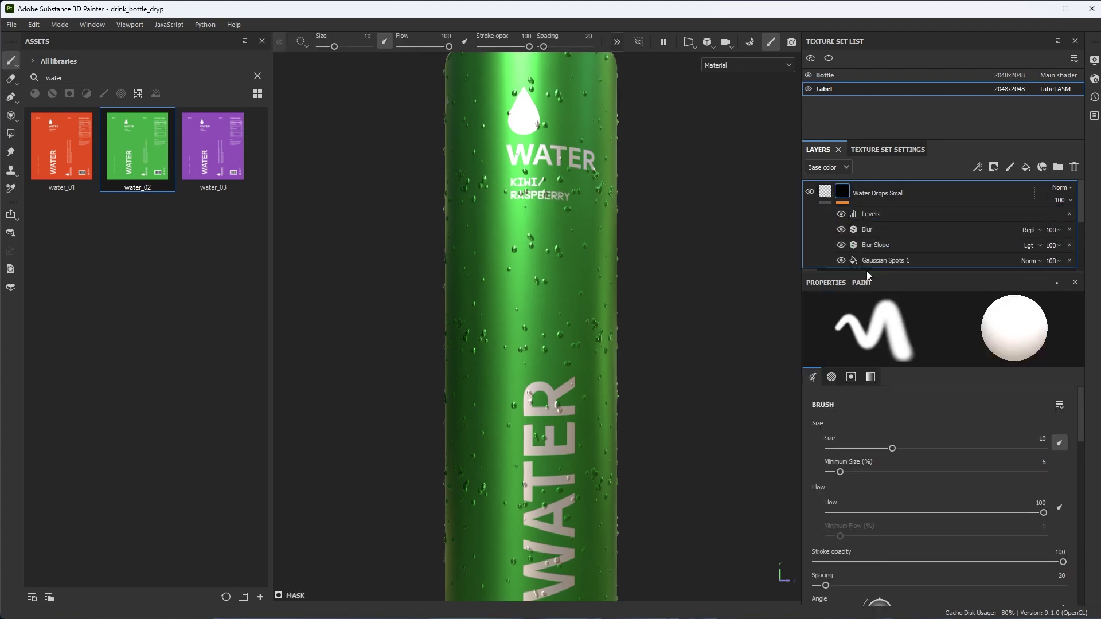
left_click_drag(866, 270, 867, 313)
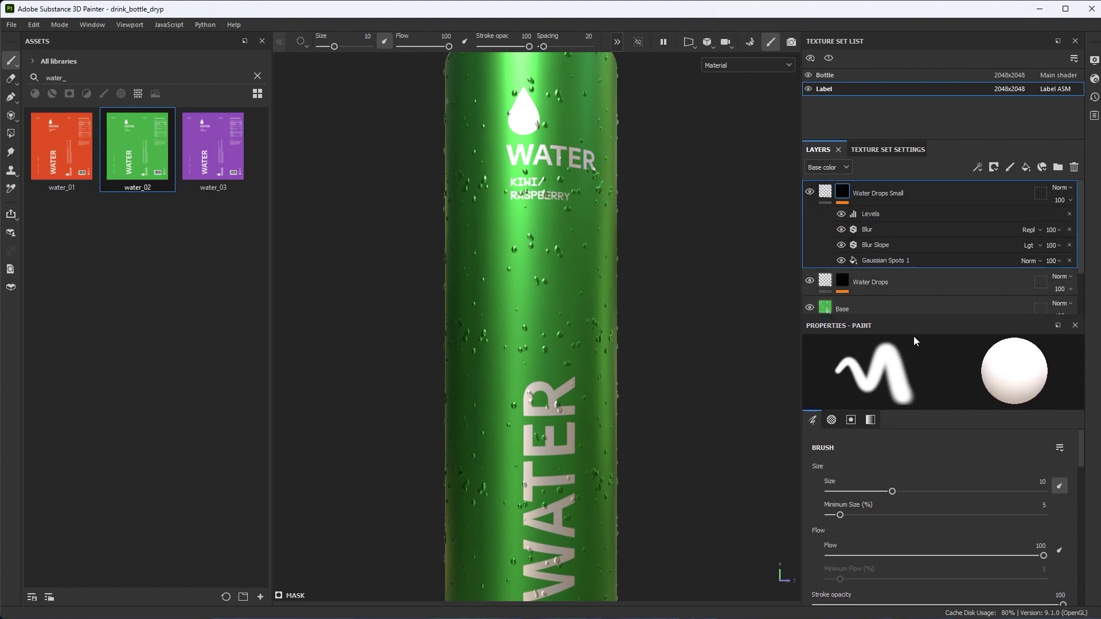
left_click(841, 245)
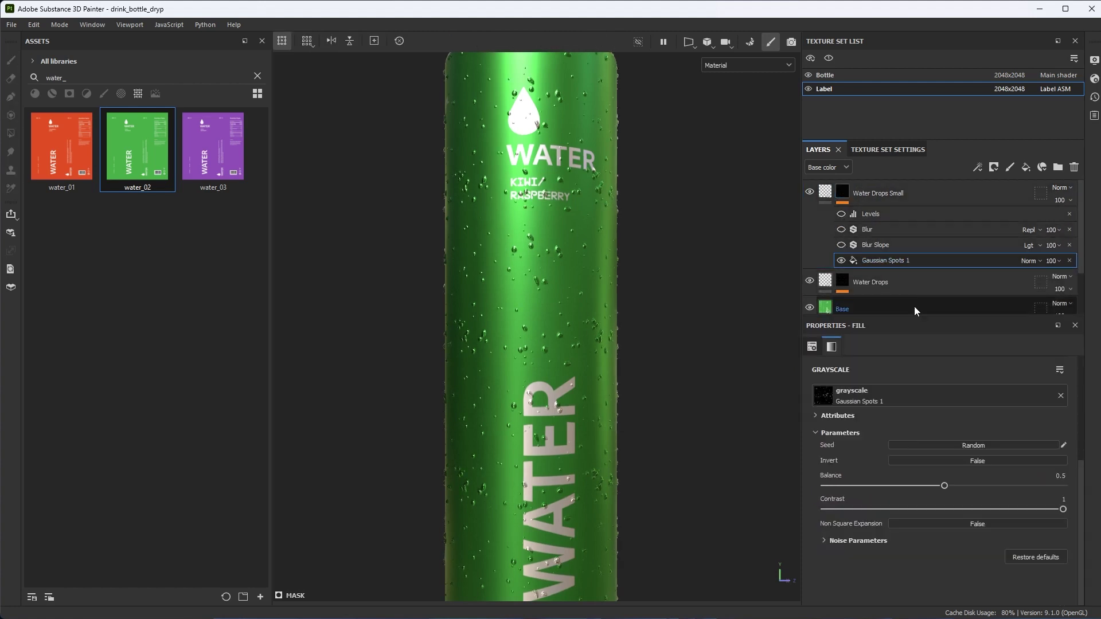
Try a Tiling of 12 and 8 on the Gaussian Spots 1 fill of the Water Drops Small mask, settling on 10.
left_click(807, 348)
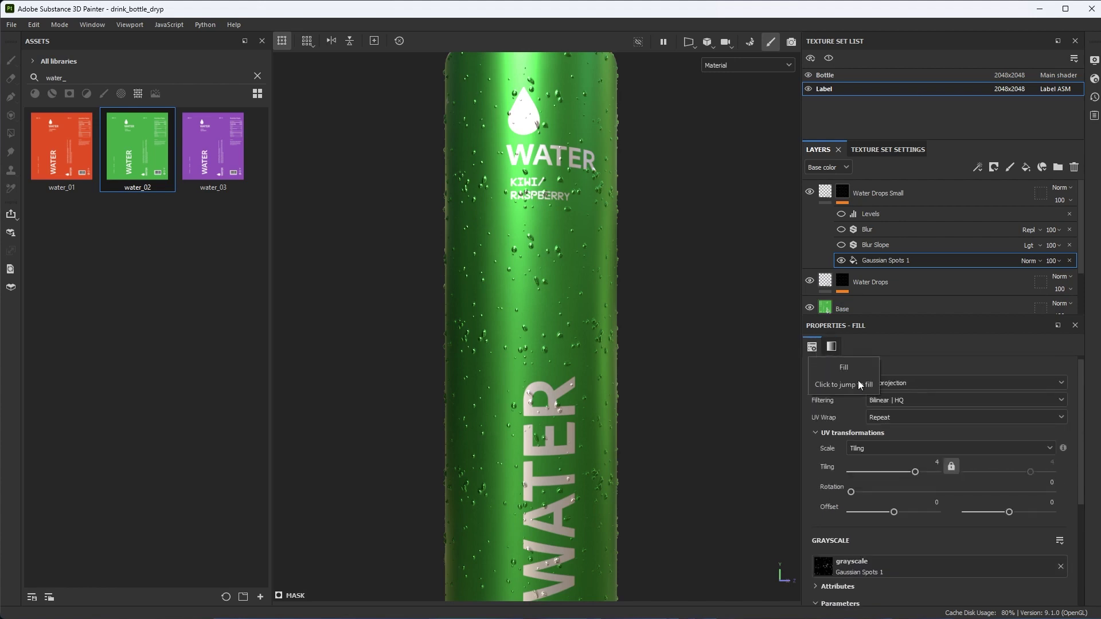
left_click(937, 462)
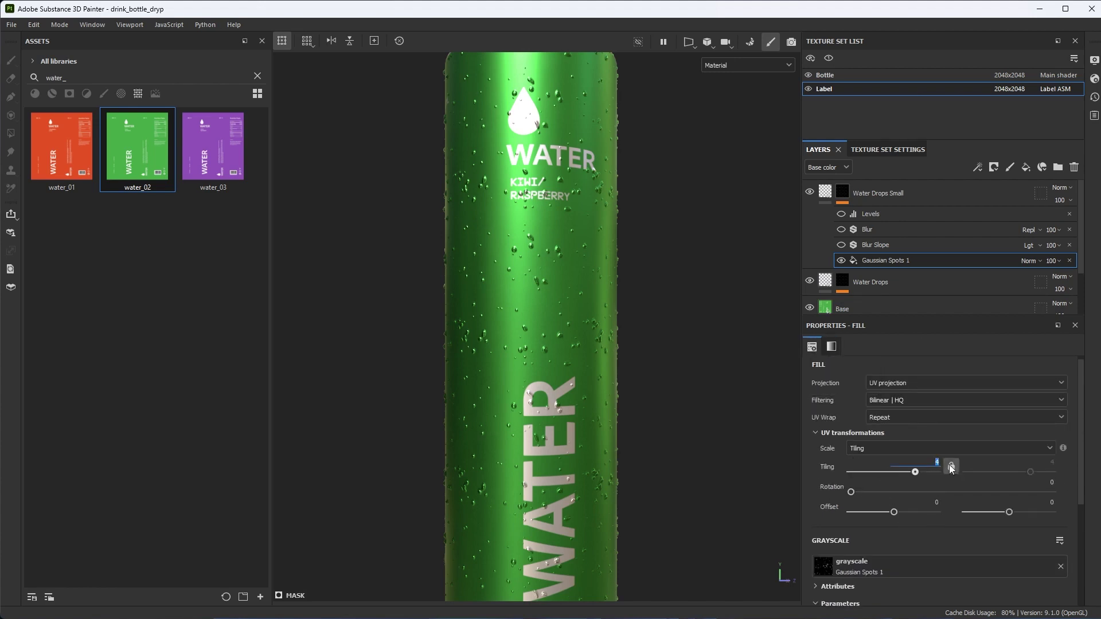
type("12")
key("Return")
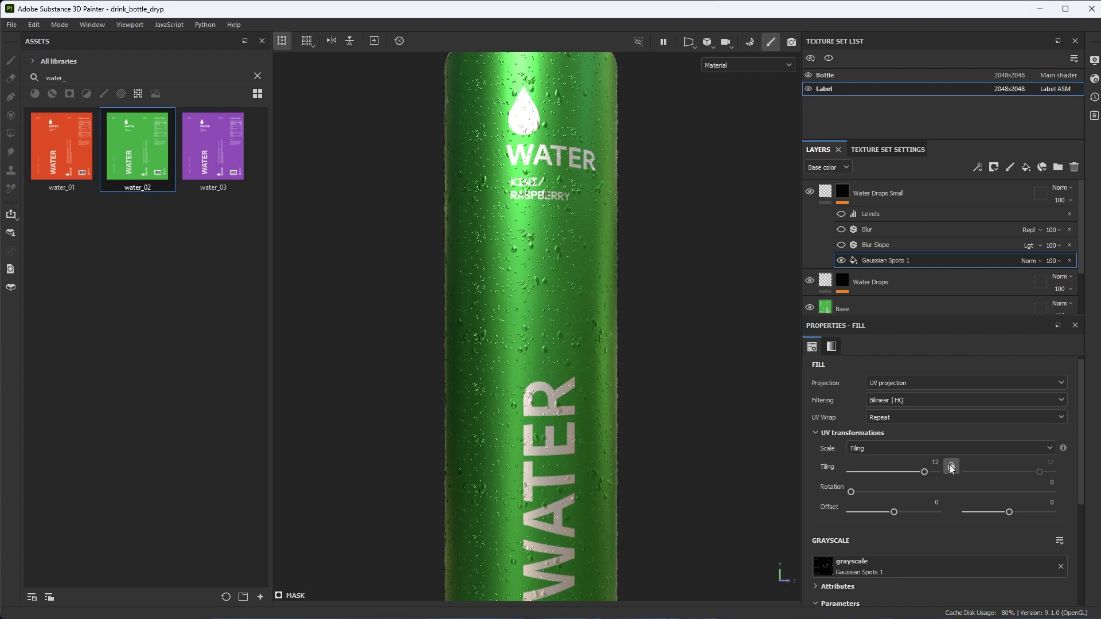
left_click_drag(609, 380, 595, 355, "alt")
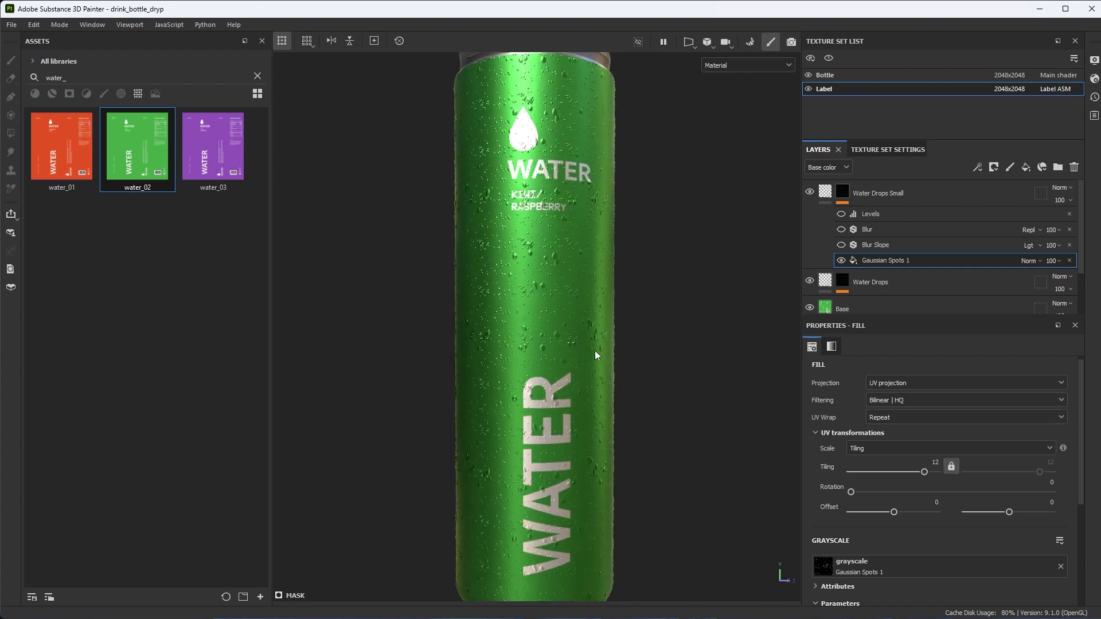
left_click(936, 464)
type("8")
key("Return")
left_click(938, 464)
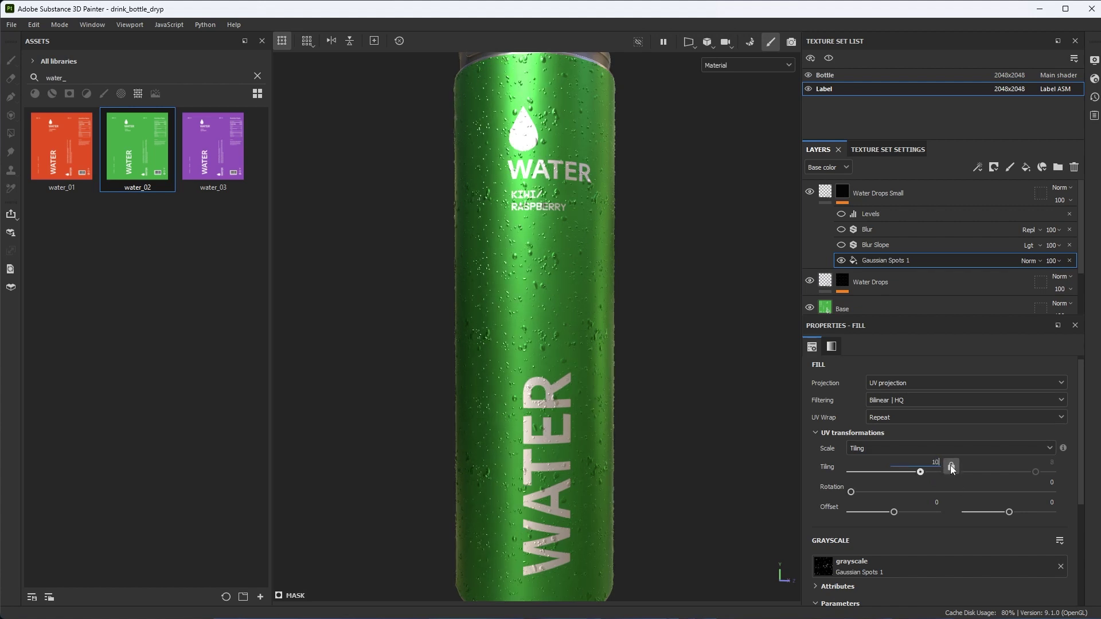
type("10")
key("Return")
scroll(622, 361, "up", 1)
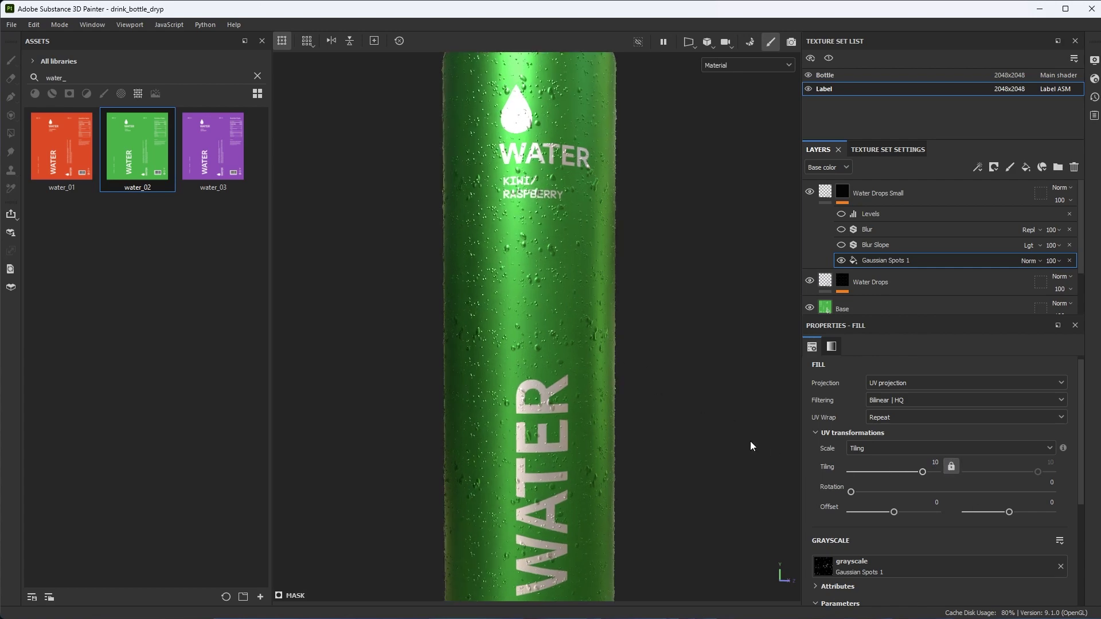
Toggle the Blur Slope, Blur and Levels effects of the Water Drops Small mask to compare their influence on the drops.
scroll(695, 462, "up", 2)
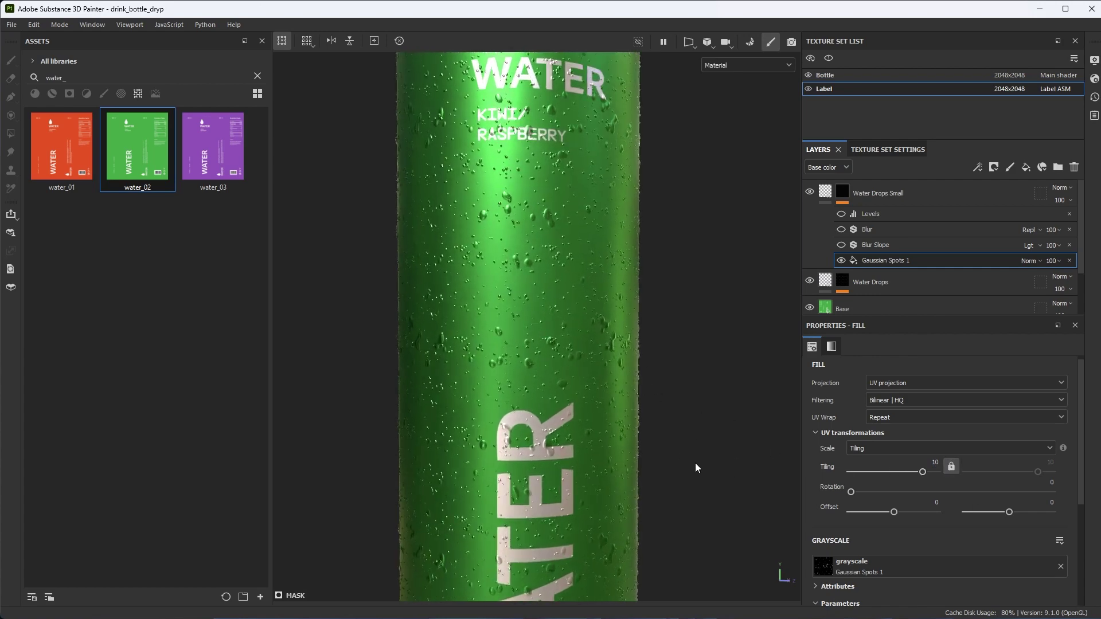
left_click(843, 244)
left_click(843, 244)
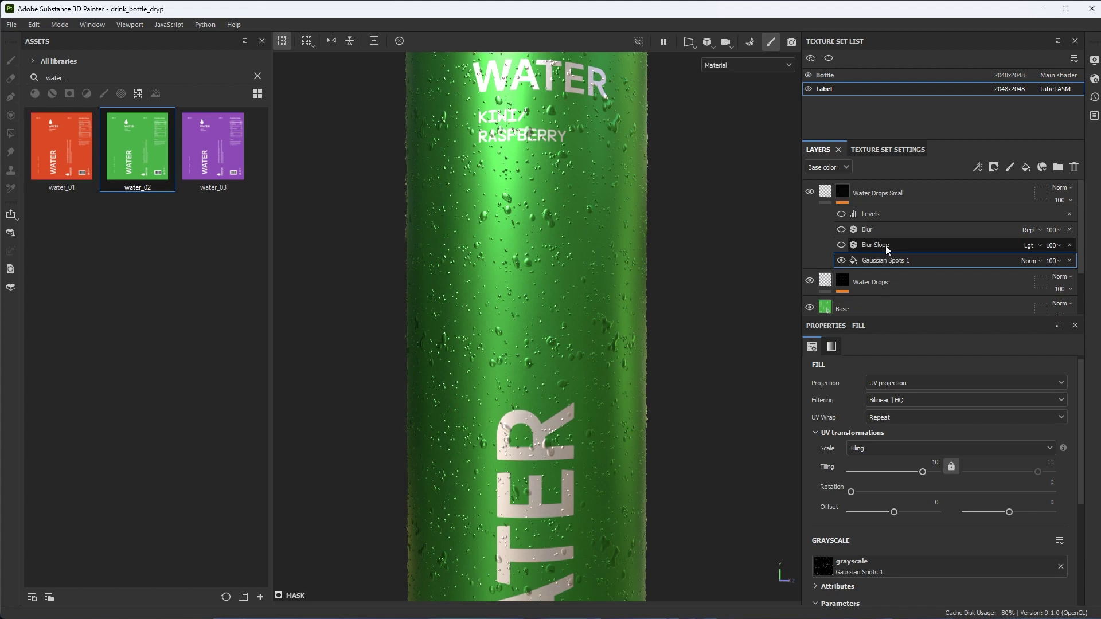
left_click(841, 229)
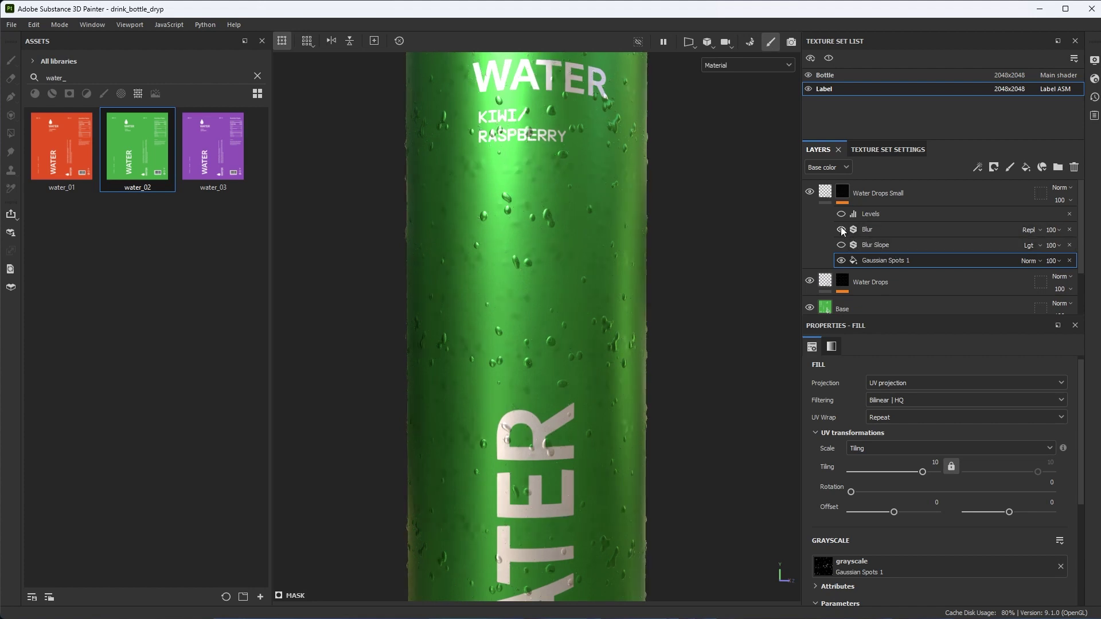
left_click(840, 214)
left_click(841, 229)
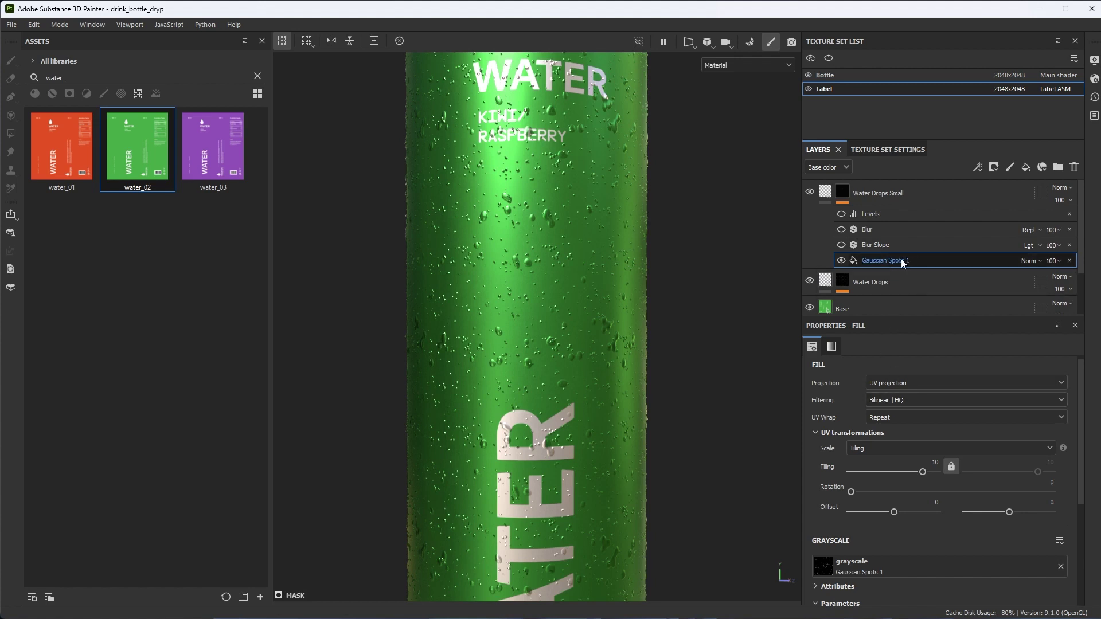
Delete the Blur Slope, Blur and Levels effects from the Water Drops Small mask and check the label.
left_click(1069, 245)
left_click(1069, 229)
left_click(1069, 213)
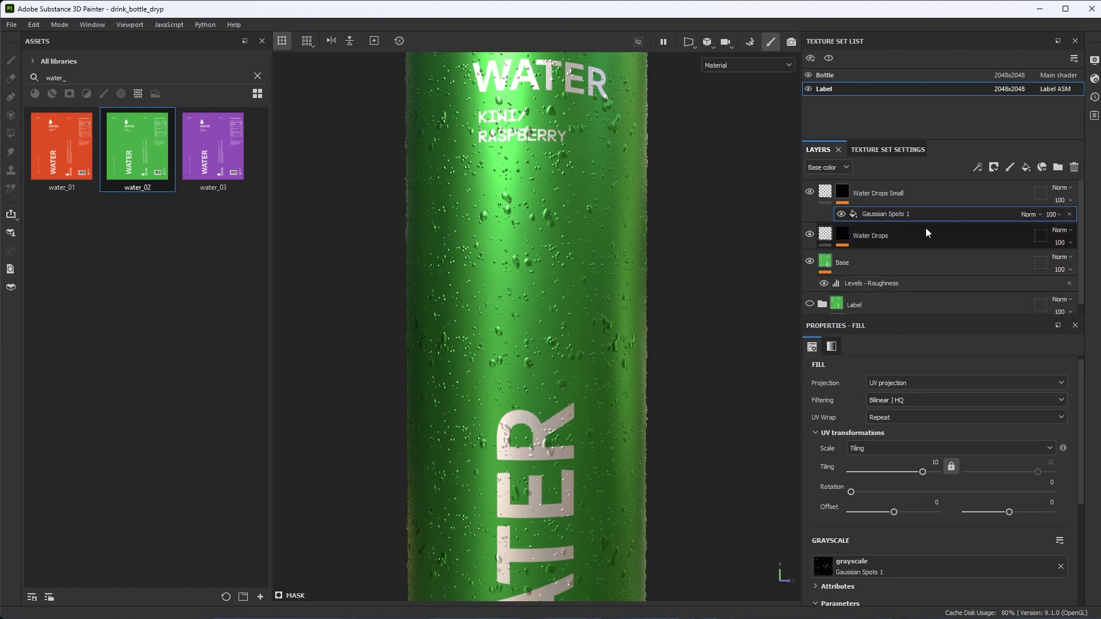
left_click_drag(652, 419, 636, 385, "alt")
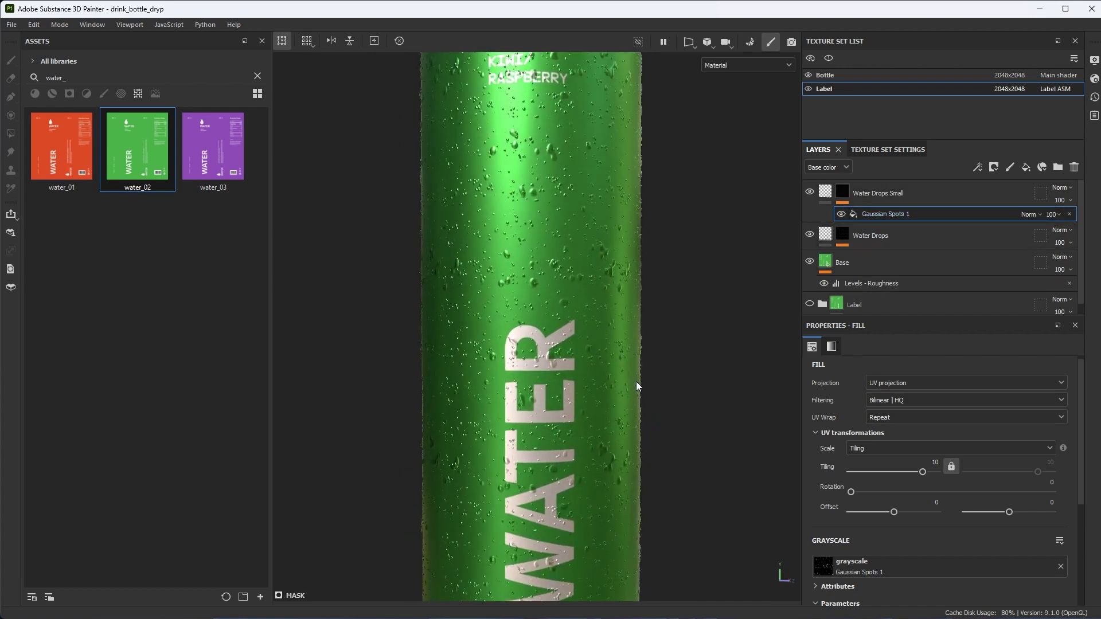
Set the noise Disorder of the Gaussian Spots 1 fill to 0.48 and check the small drops close up.
scroll(921, 495, "down", 5)
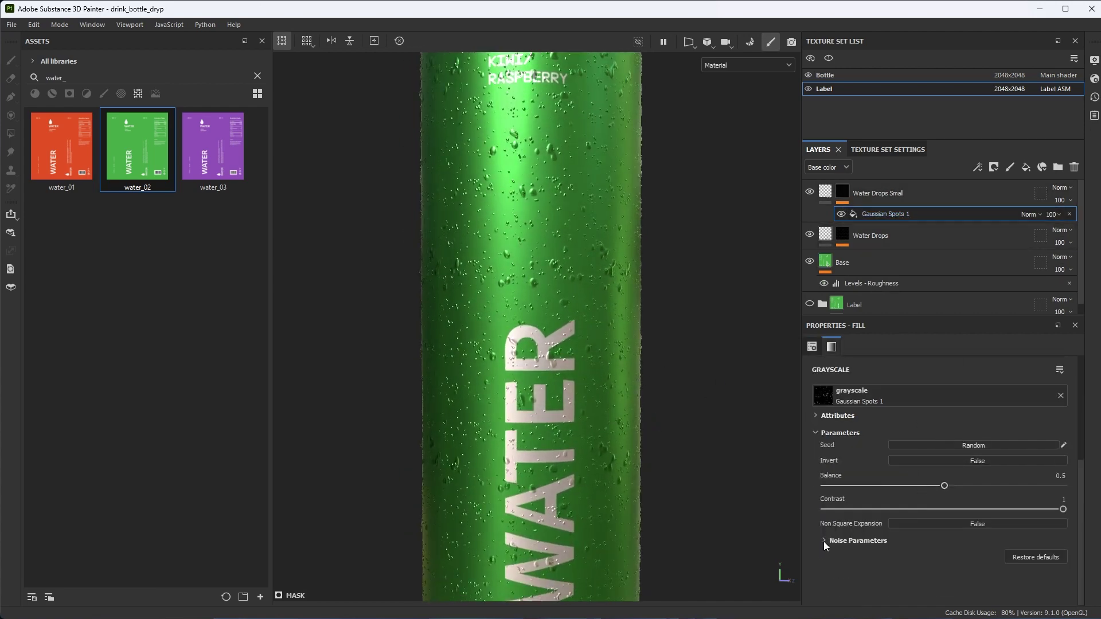
left_click(824, 540)
scroll(924, 566, "down", 1)
left_click_drag(902, 570, 943, 580)
scroll(542, 299, "up", 6)
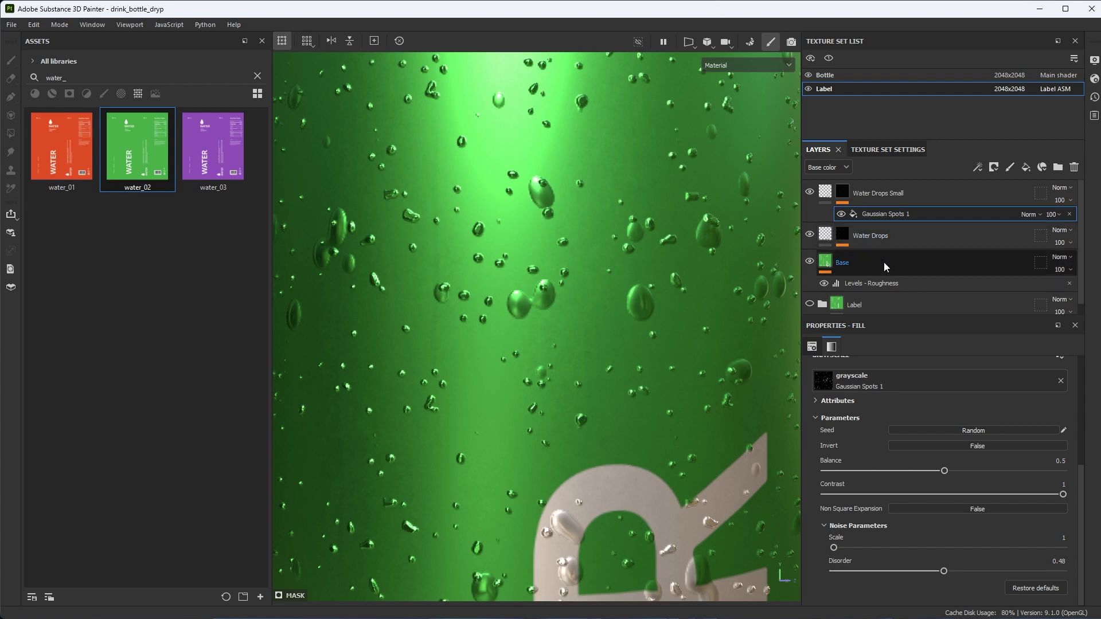
Set the Water Drops Small layer's blending mode in the Height channel to Lighten (Max).
left_click(938, 190)
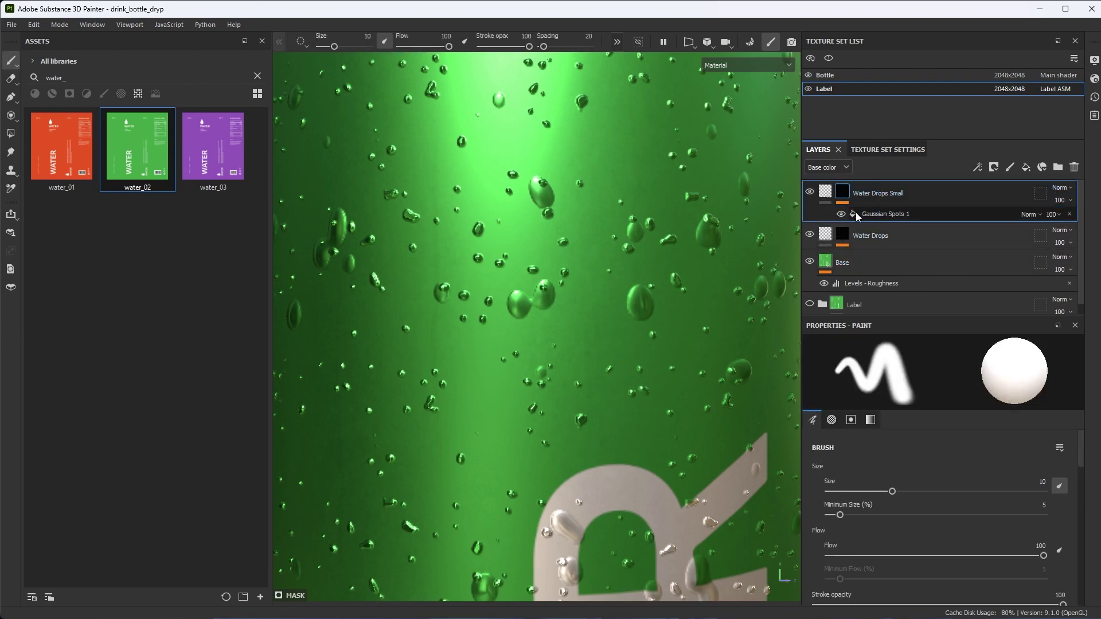
left_click(825, 192)
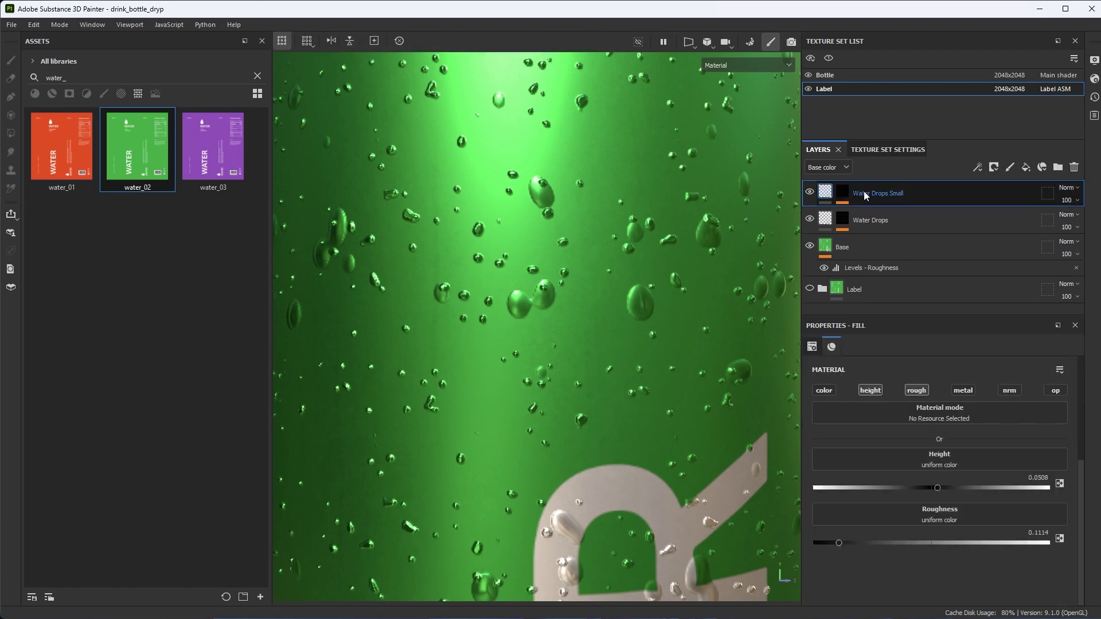
left_click(829, 168)
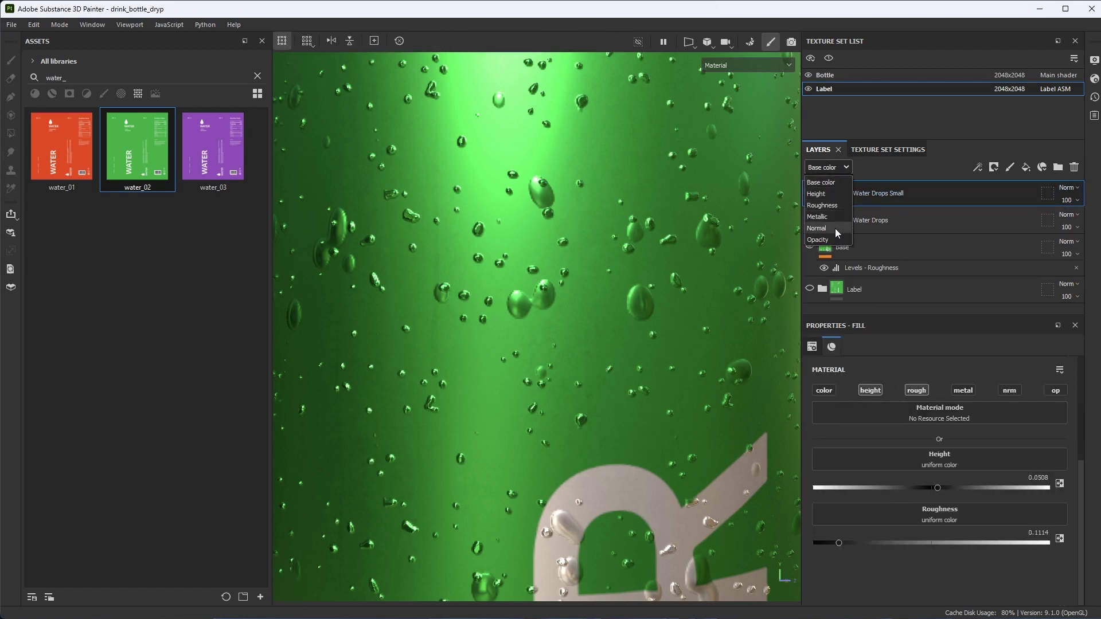
left_click(816, 193)
left_click(1065, 188)
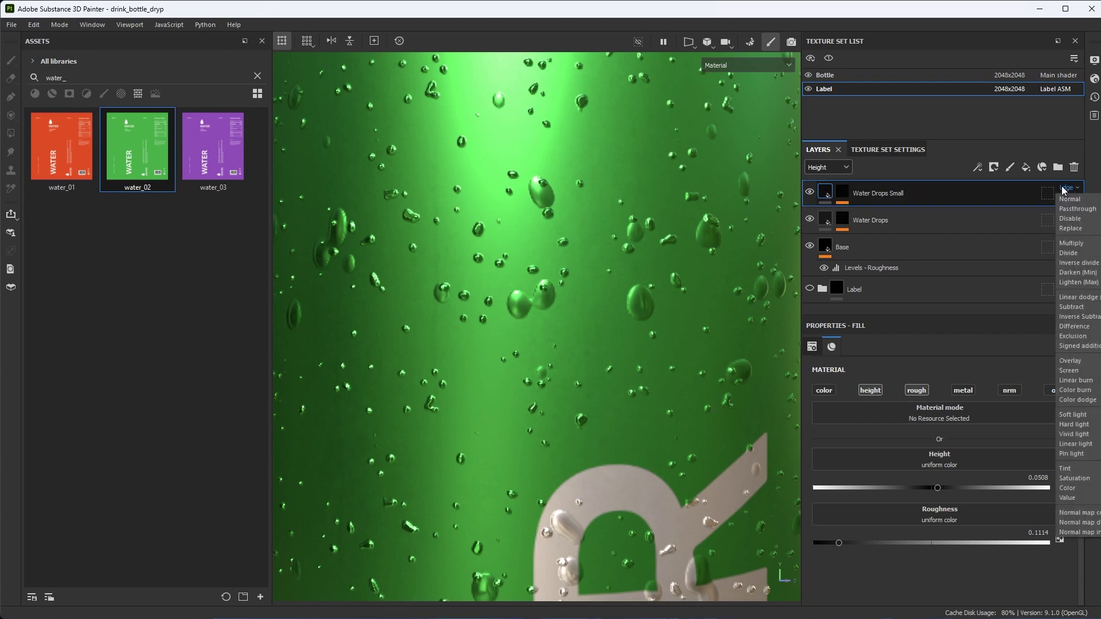
left_click(1078, 283)
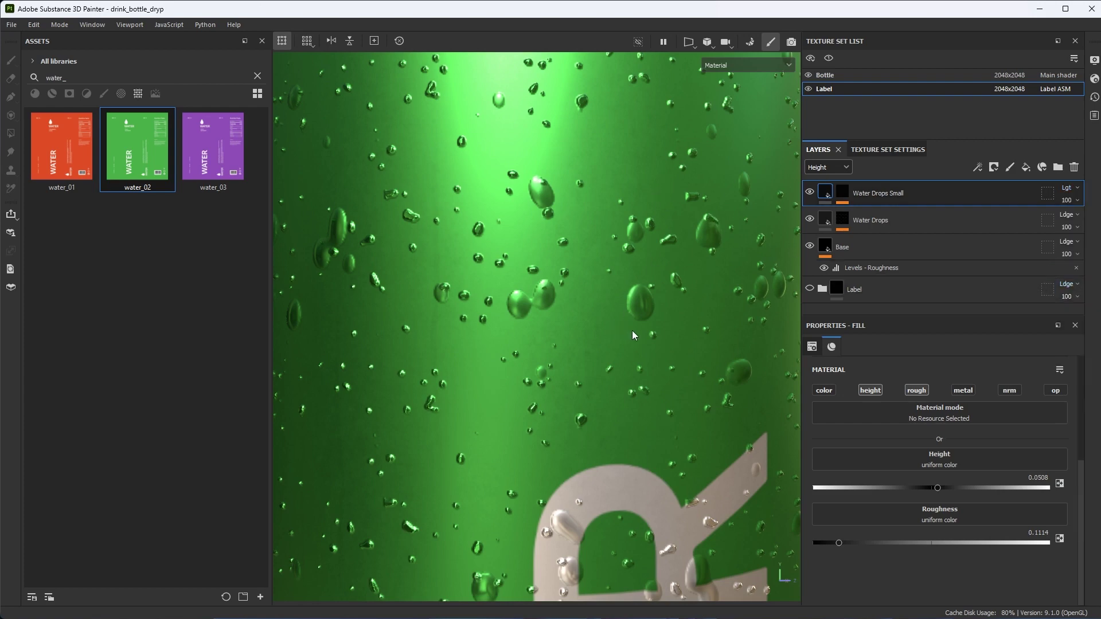
left_click_drag(632, 335, 624, 308, "alt")
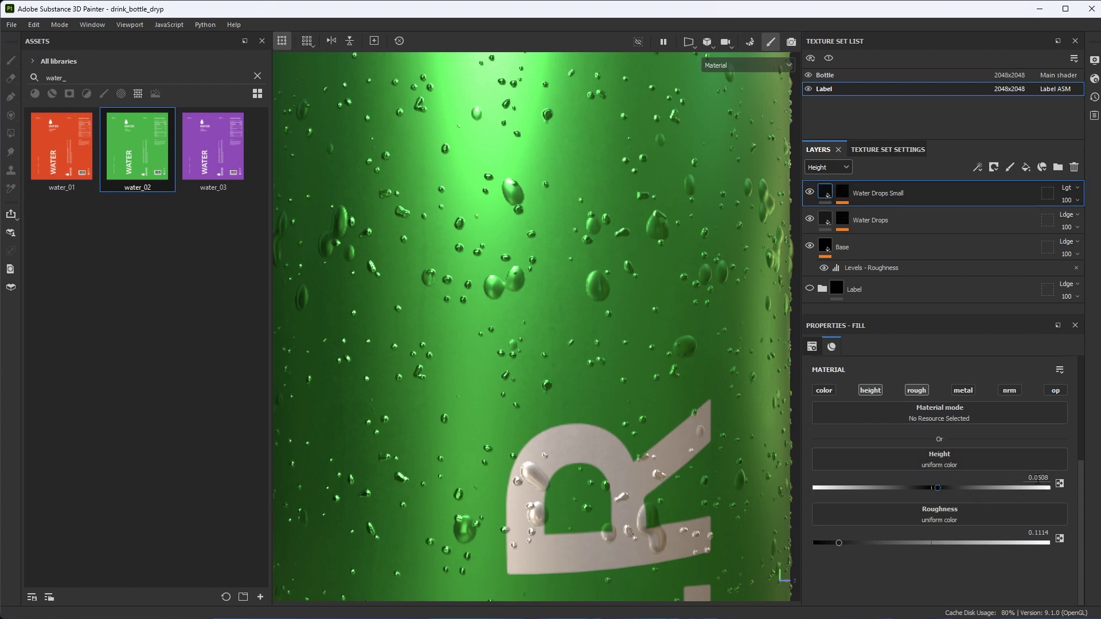
Try a Height of 0.04 for the Water Drops Small fill, settle on 0.03, and check the drops across the bottle.
left_click_drag(1028, 479, 1053, 482)
type(".04")
key("Return")
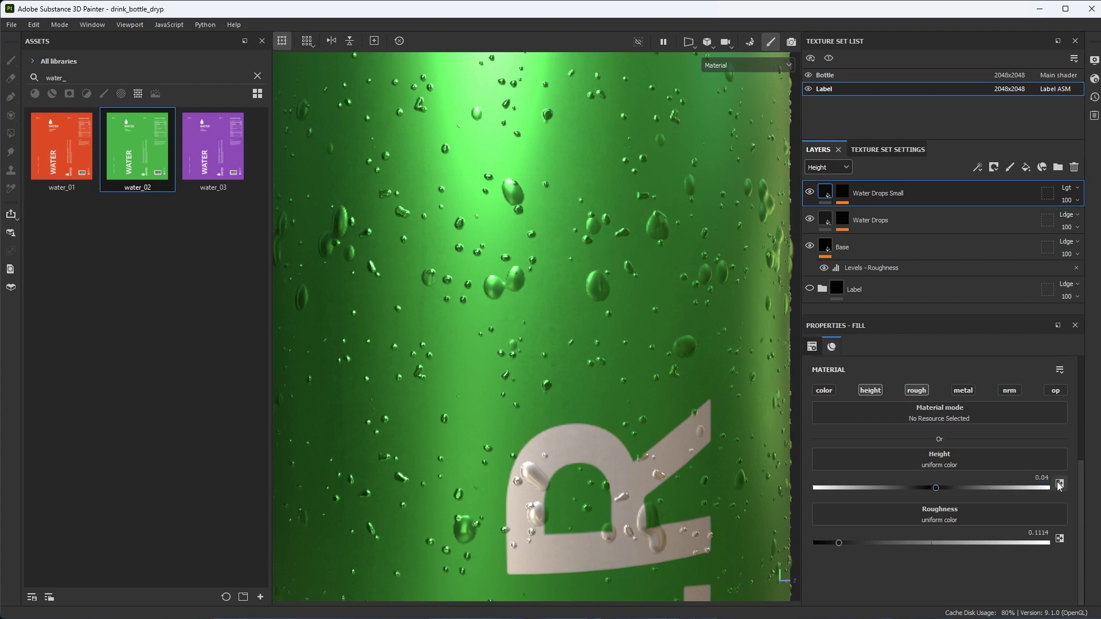
left_click_drag(1029, 480, 1063, 482)
type(".0")
key("Return")
left_click_drag(683, 423, 610, 339, "alt")
right_click_drag(654, 405, 421, 215, "alt")
left_click_drag(565, 301, 590, 353, "alt")
right_click_drag(590, 353, 628, 395, "alt")
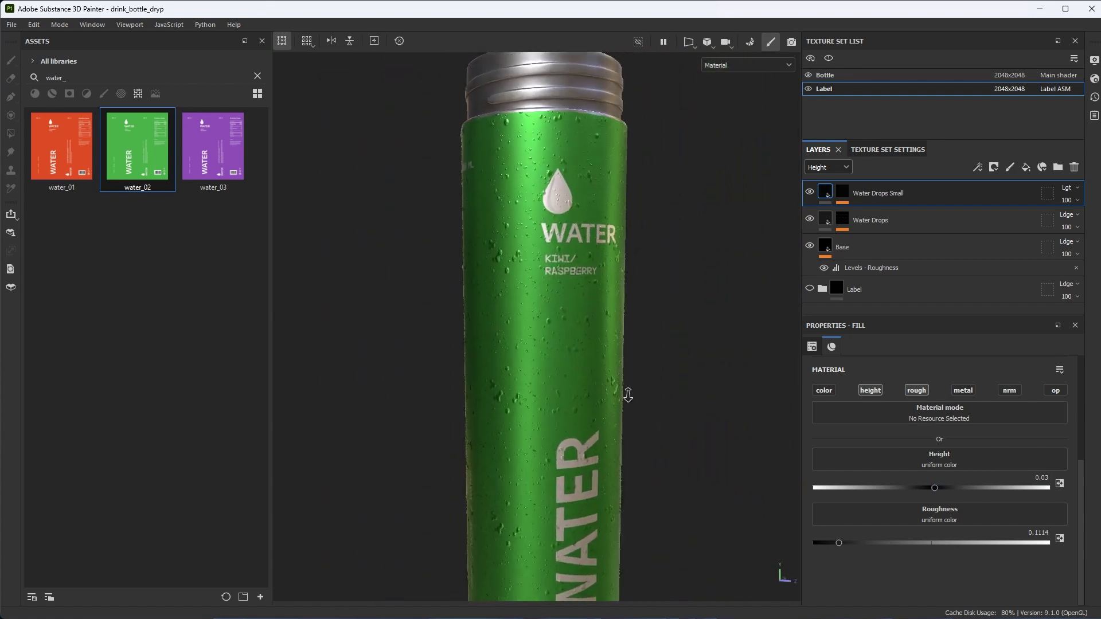
left_click_drag(614, 382, 548, 309, "alt")
right_click_drag(548, 309, 607, 361, "alt")
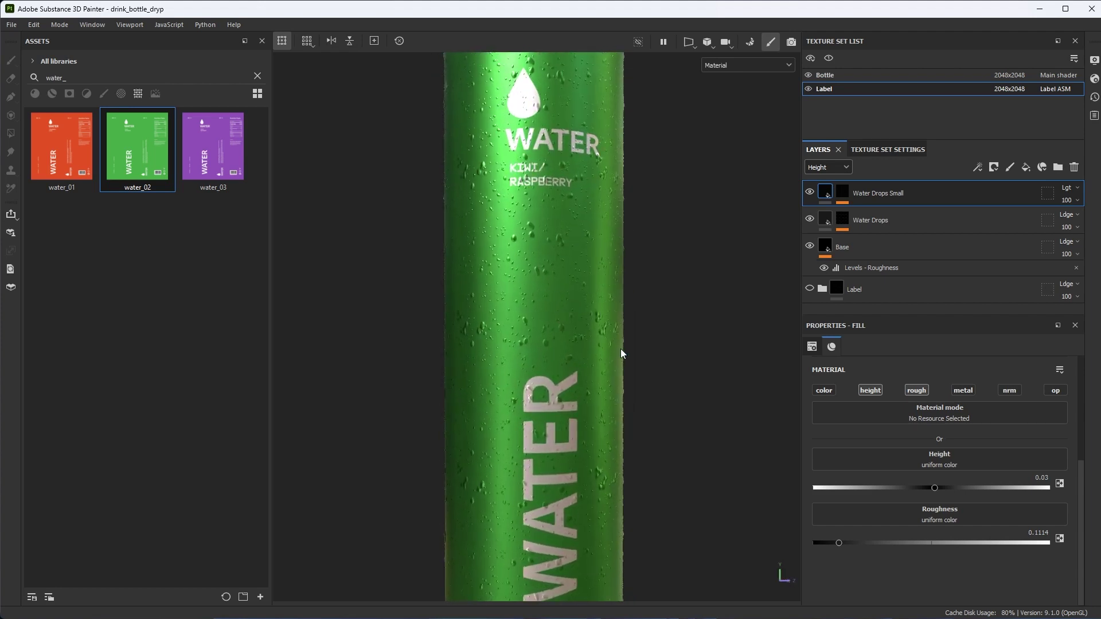
Switch the layer stack back to the Base color channel and check the whole label.
left_click(835, 167)
left_click(835, 186)
right_click_drag(604, 364, 544, 281, "alt")
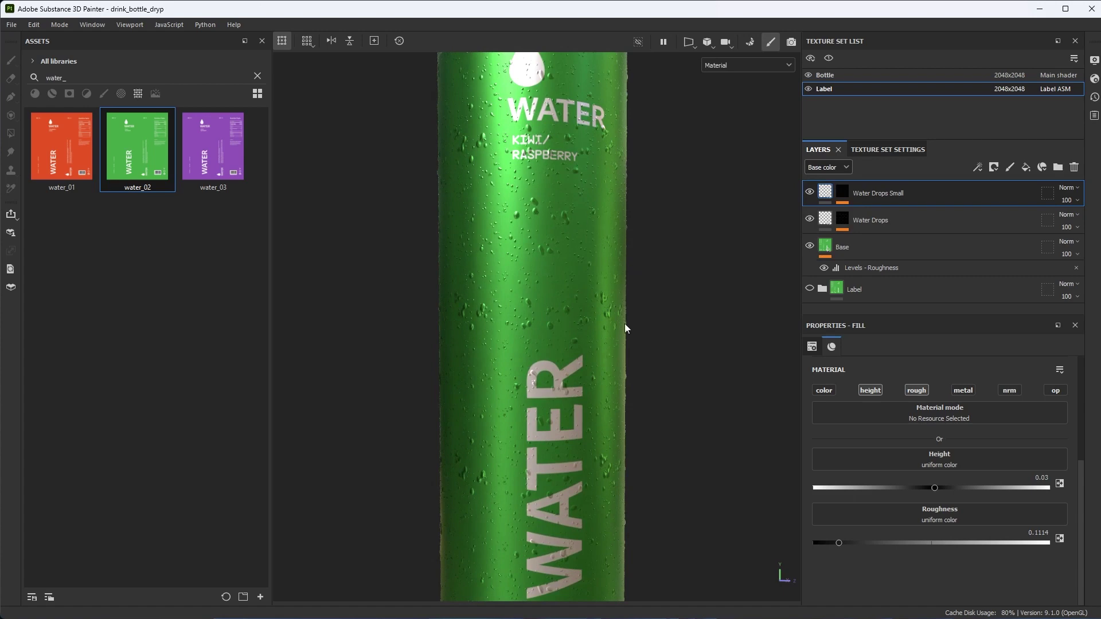
scroll(624, 324, "down", 2)
Duplicate the Water Drops layer, move the copy above Water Drops Small, and rename it Water Drops Large.
left_click(904, 227)
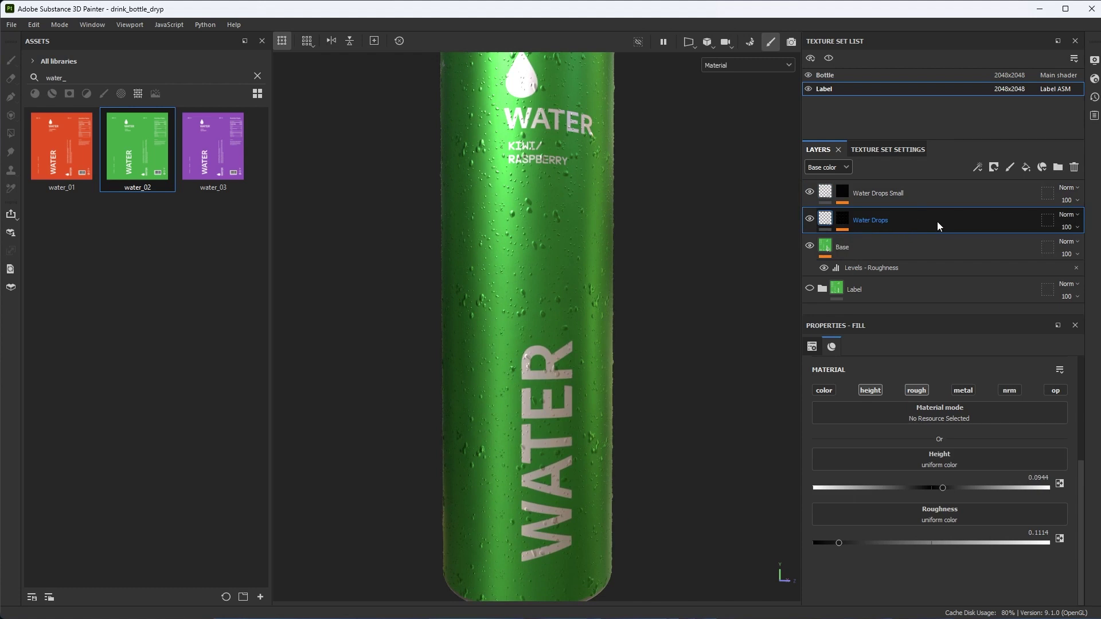
key("ctrl+d")
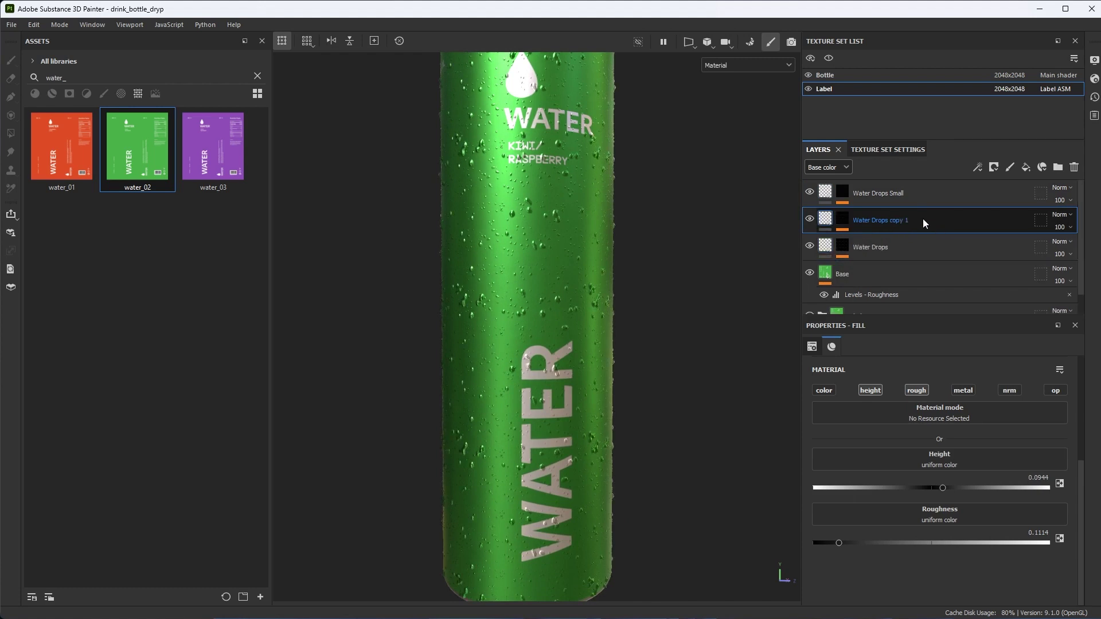
left_click_drag(924, 215, 948, 201)
double_click(883, 193)
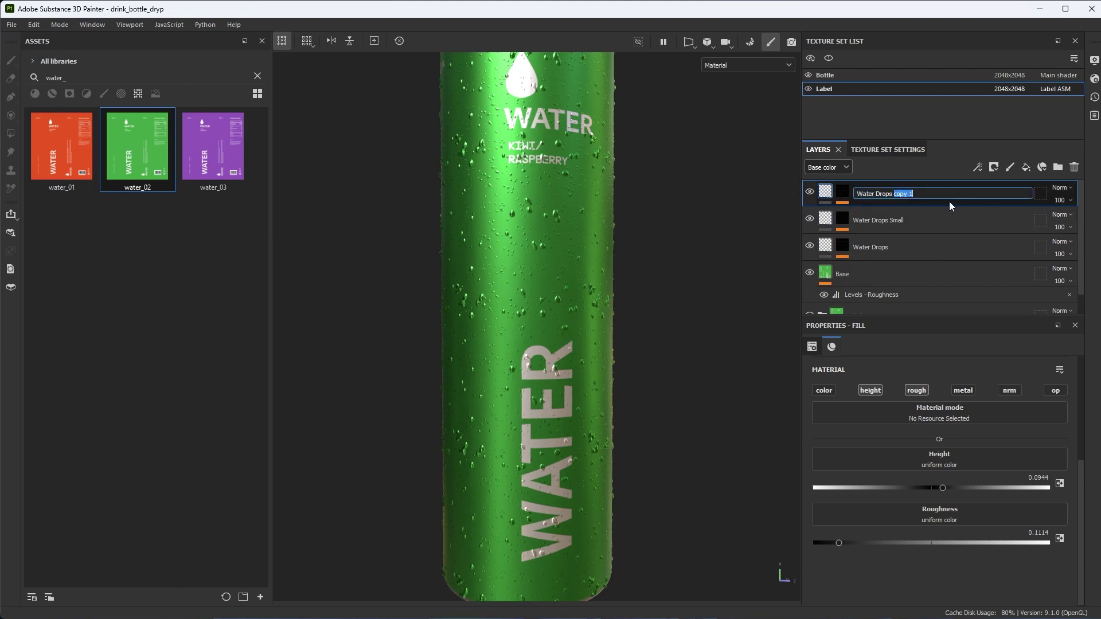
type("Large")
key("Return")
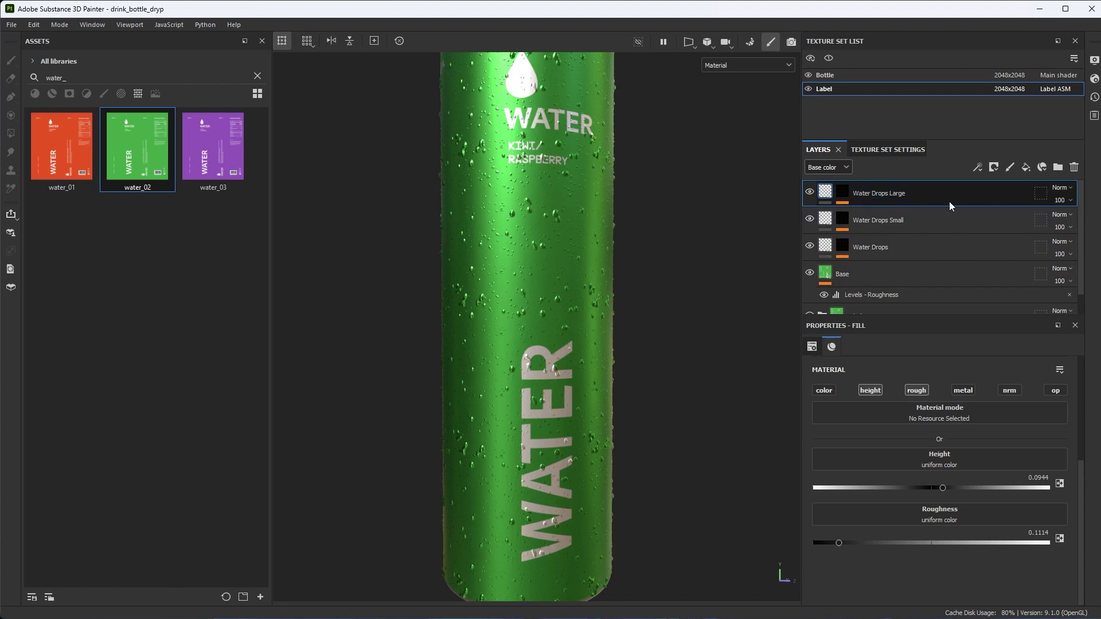
Set the Tiling of the Gaussian Spots 1 fill in the Water Drops Large mask to 2 and check the larger drops.
scroll(669, 352, "up", 1)
left_click(845, 194)
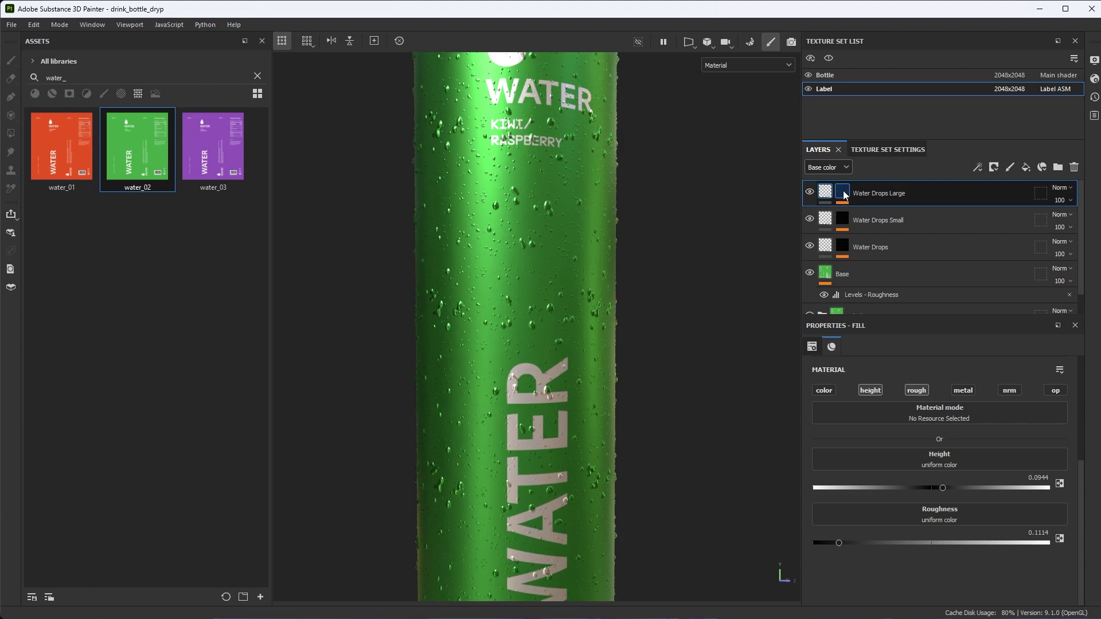
left_click(843, 191)
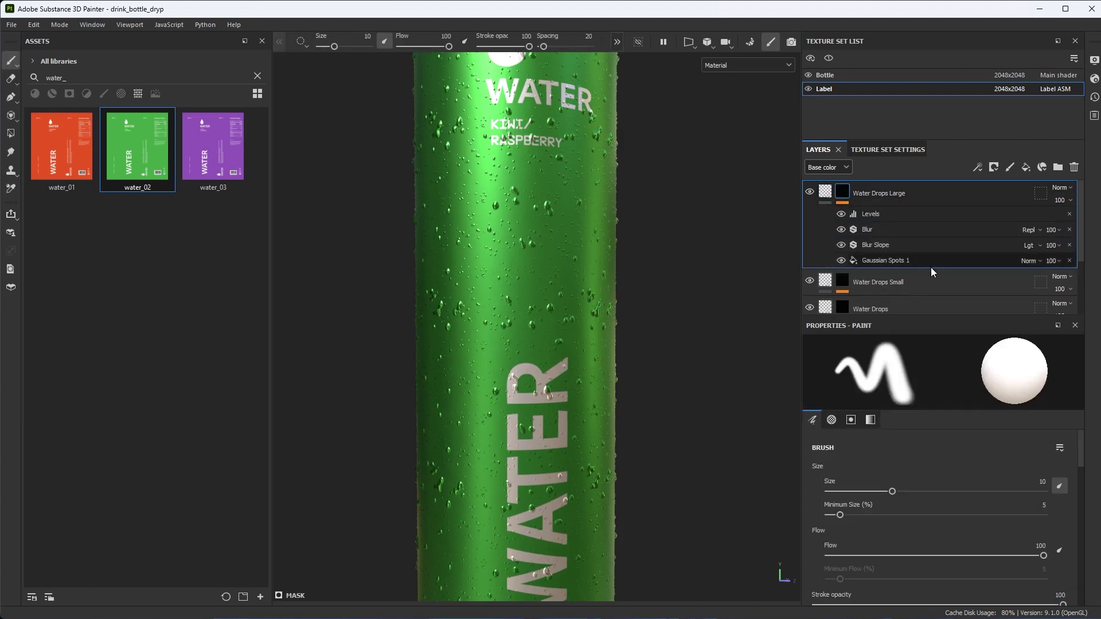
left_click(906, 260)
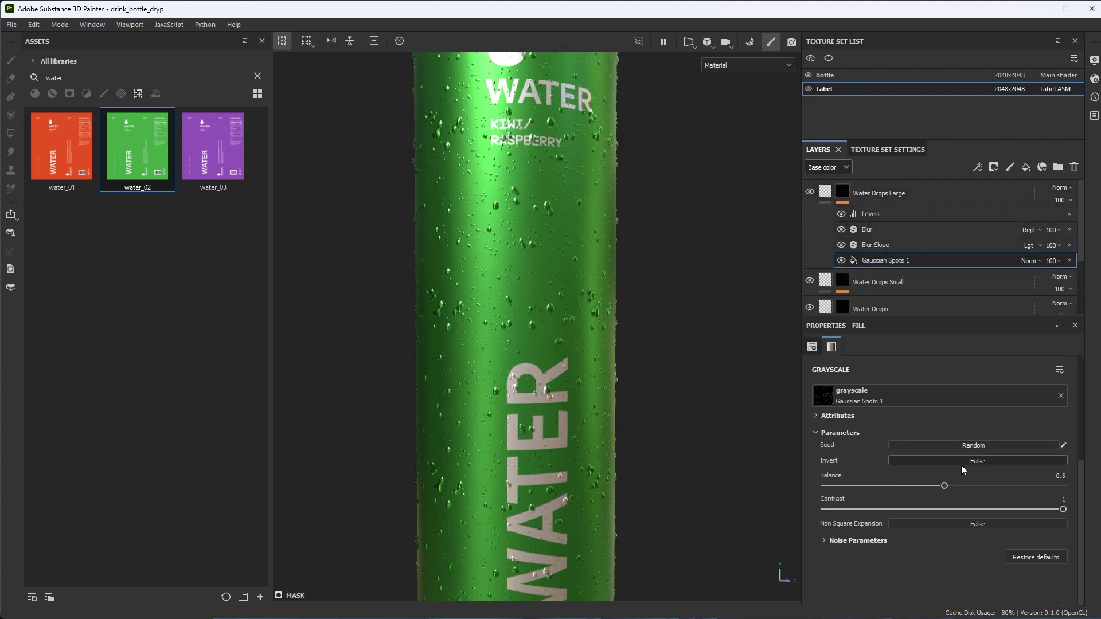
left_click(810, 346)
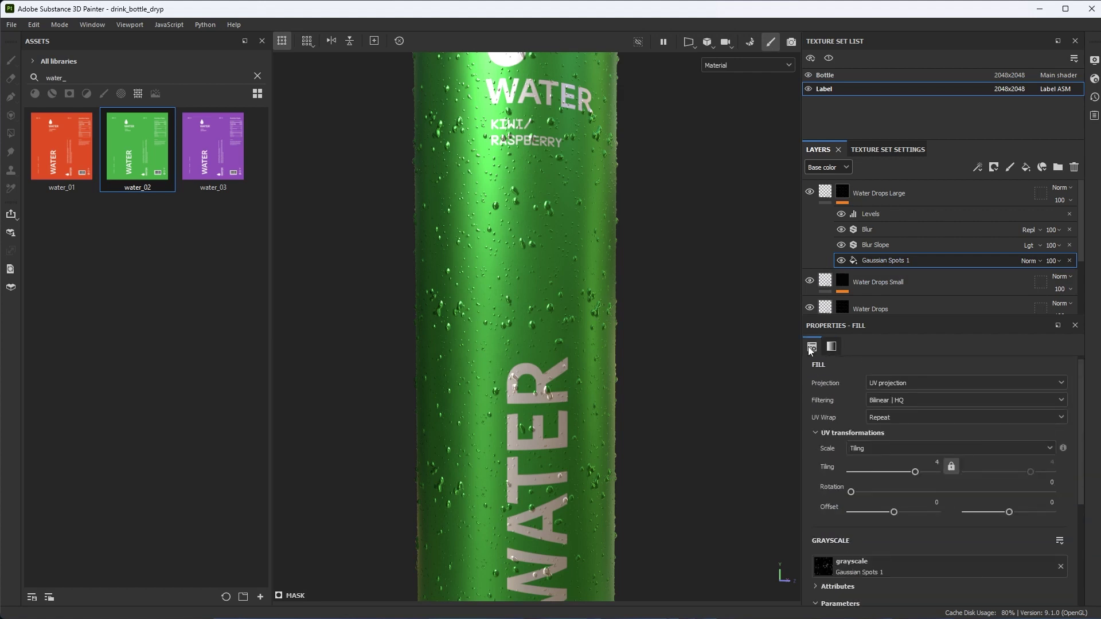
double_click(934, 464)
type("2")
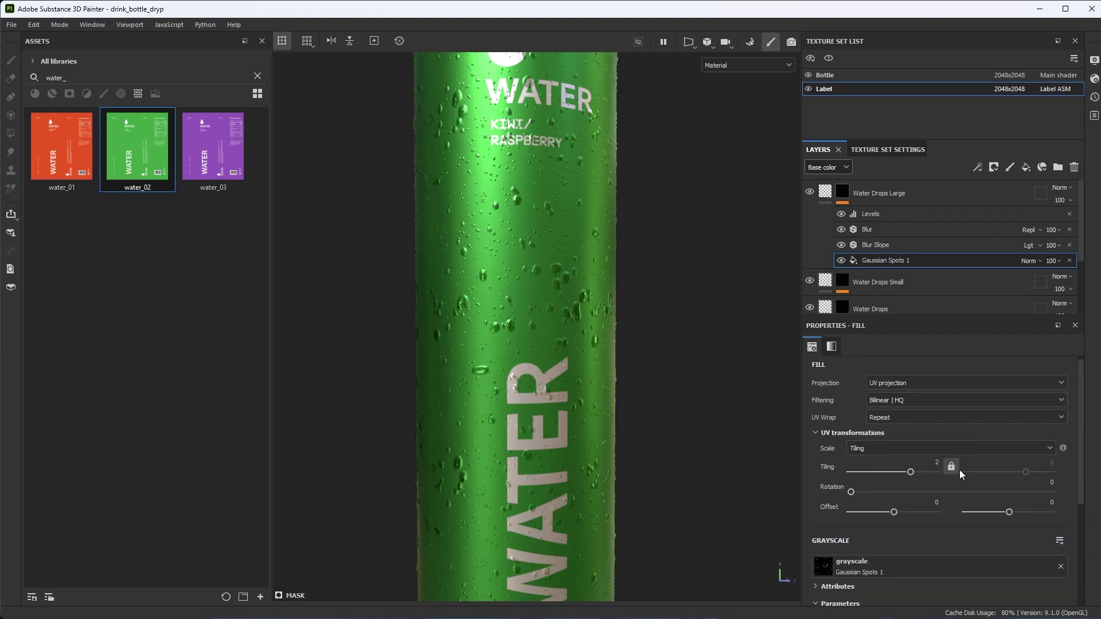
key("Return")
right_click_drag(632, 332, 697, 366, "alt")
middle_click_drag(697, 367, 684, 336, "alt")
left_click_drag(683, 336, 610, 308, "alt")
middle_click_drag(610, 308, 649, 346, "alt")
left_click_drag(649, 346, 652, 345, "alt")
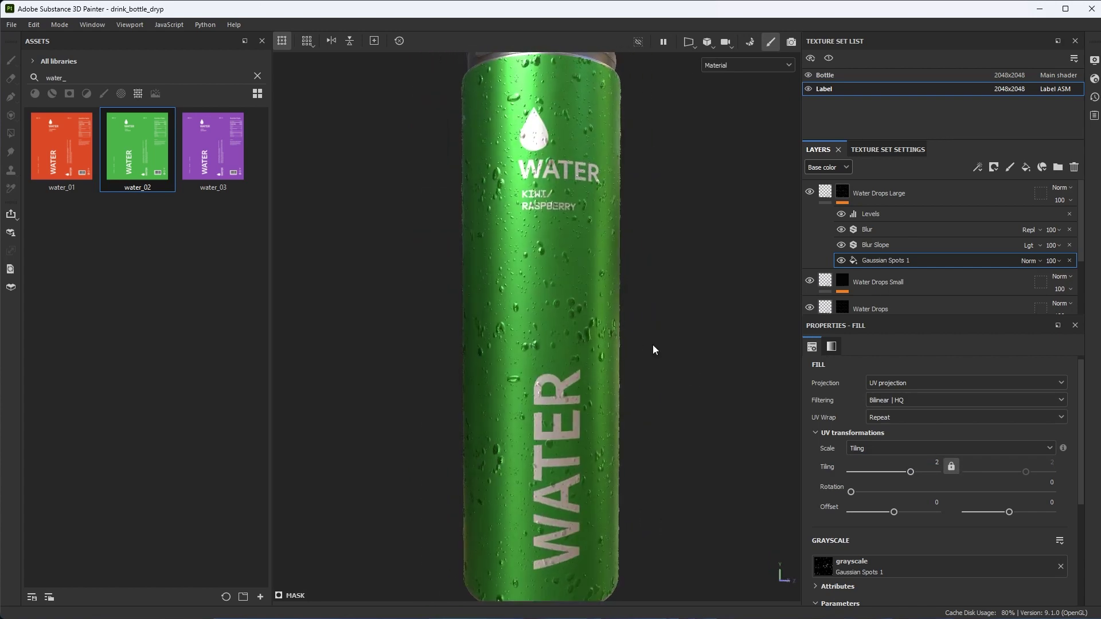
right_click_drag(653, 345, 665, 364, "alt")
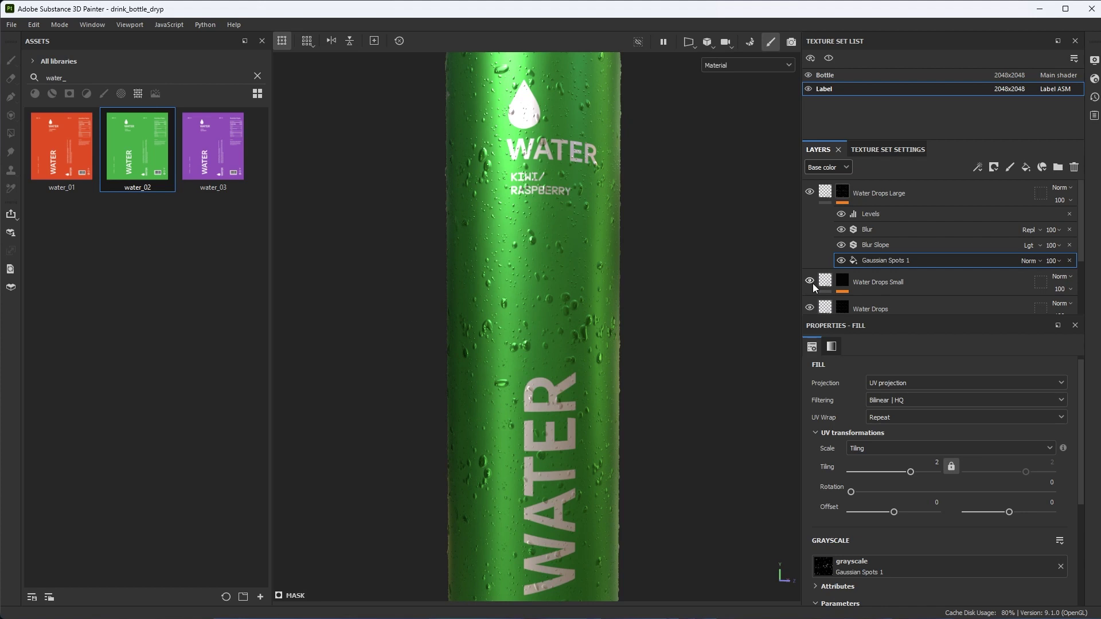
Set the Water Drops Large fill's Height to 0.1864 and its Roughness to 0.1356, and inspect the label.
left_click(826, 195)
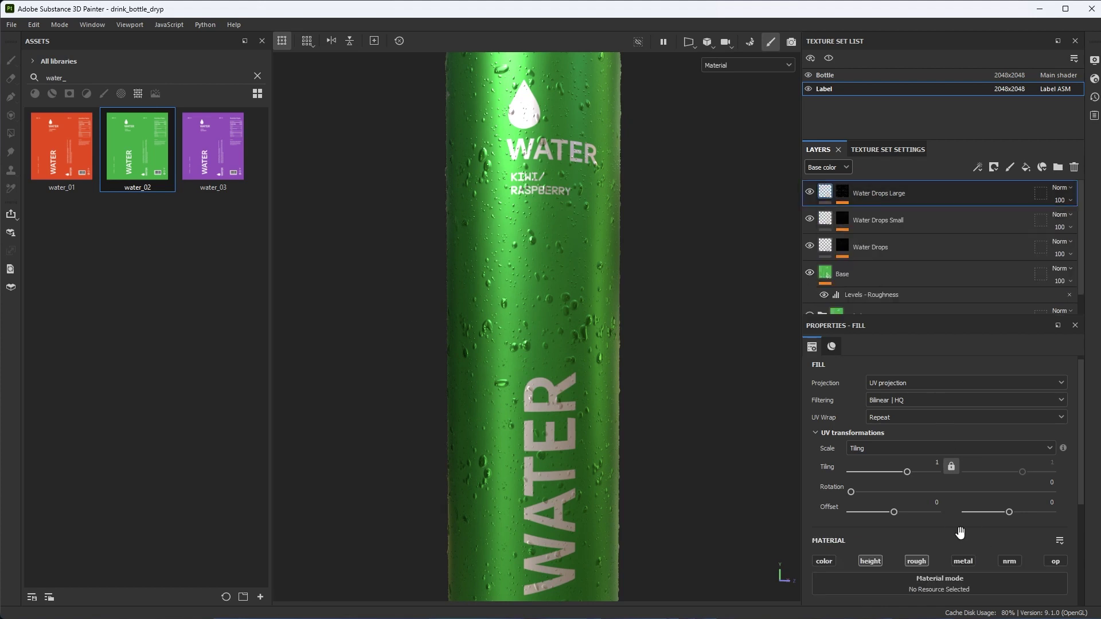
scroll(947, 501, "down", 5)
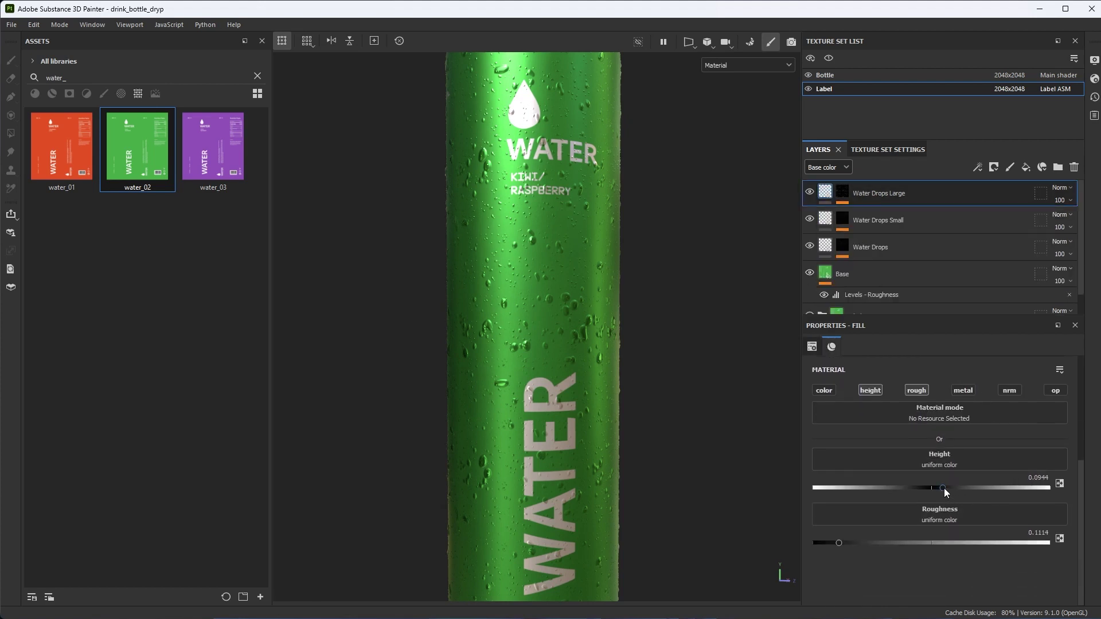
left_click_drag(945, 492, 953, 492)
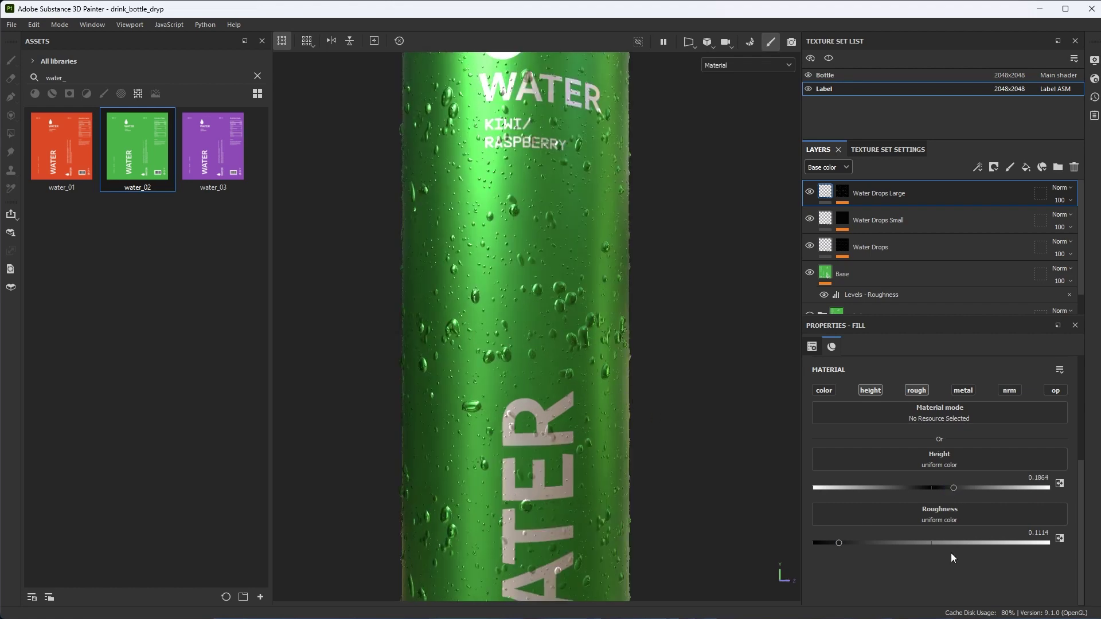
left_click_drag(843, 539, 845, 542)
right_click_drag(704, 437, 658, 421, "alt")
left_click_drag(653, 421, 667, 445, "alt")
right_click_drag(667, 445, 657, 420, "alt")
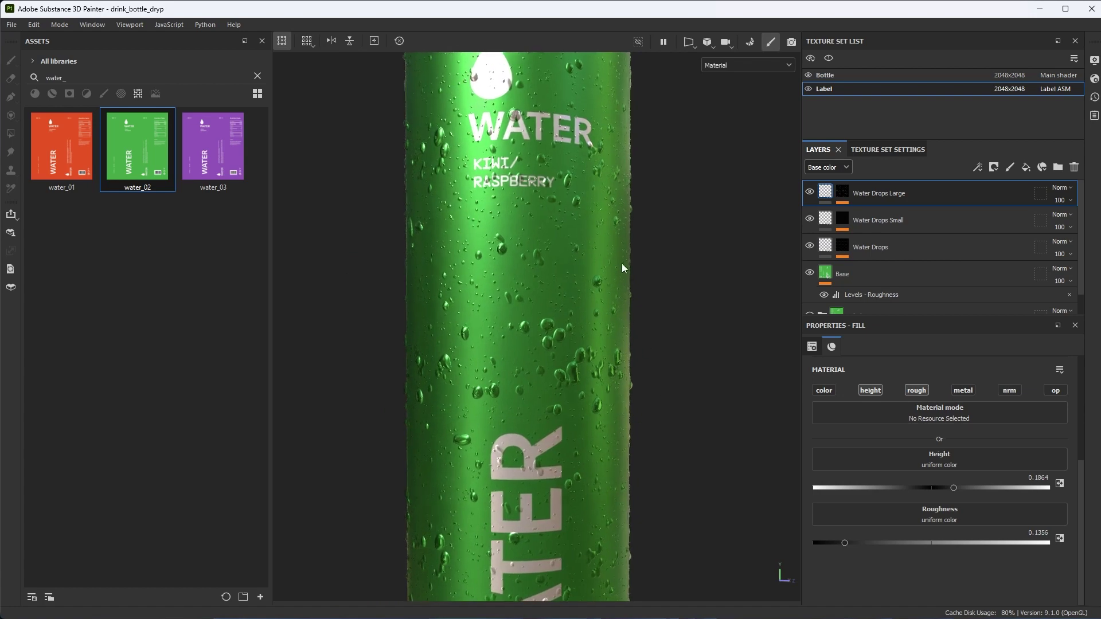
right_click_drag(674, 274, 651, 413, "alt")
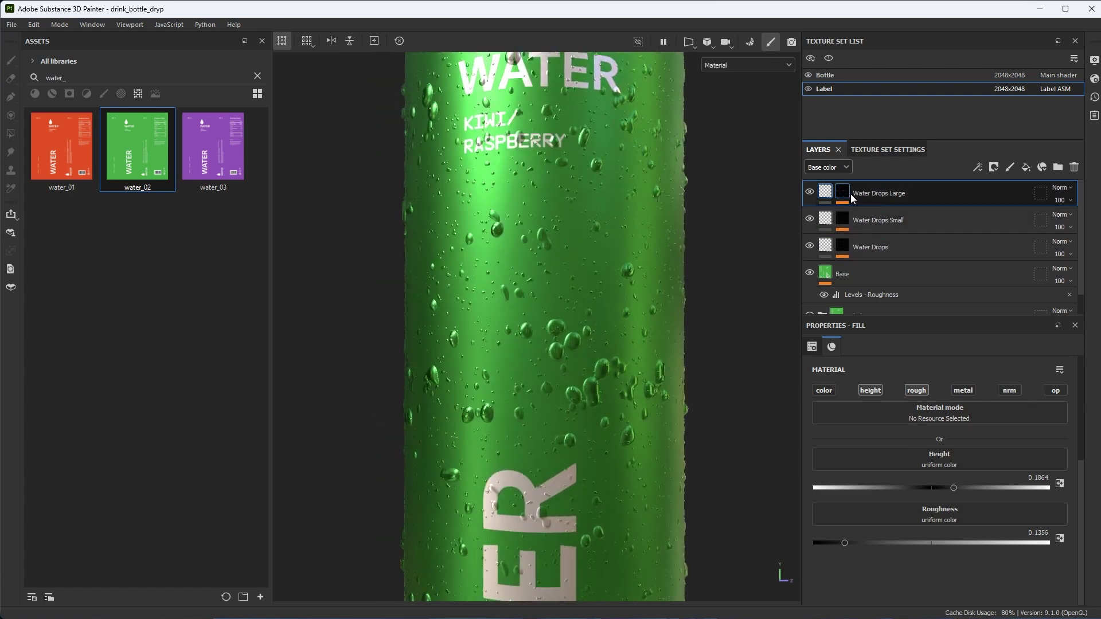
Set the Water Drops Large layer's blending mode in the Height channel to Lighten (Max) and inspect the drops from several angles.
left_click(826, 167)
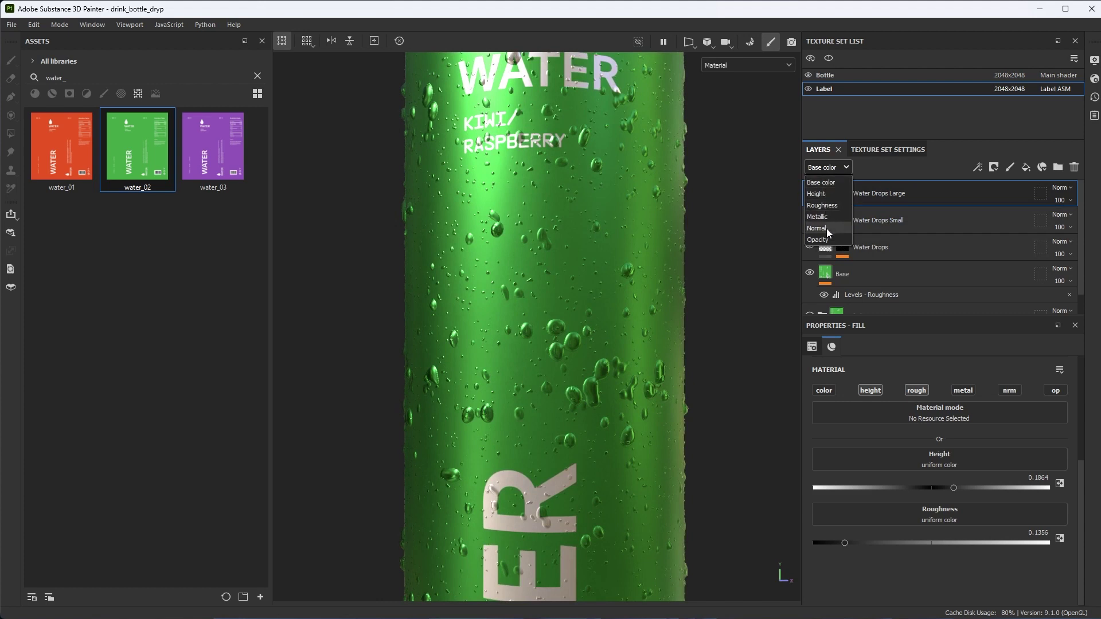
left_click(824, 196)
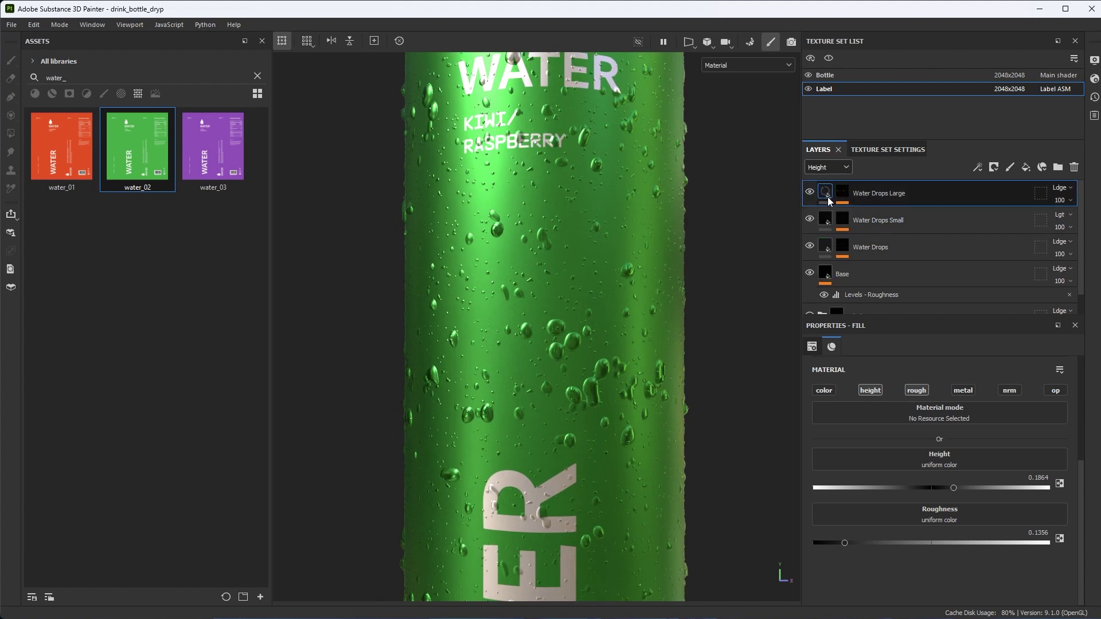
left_click(1058, 188)
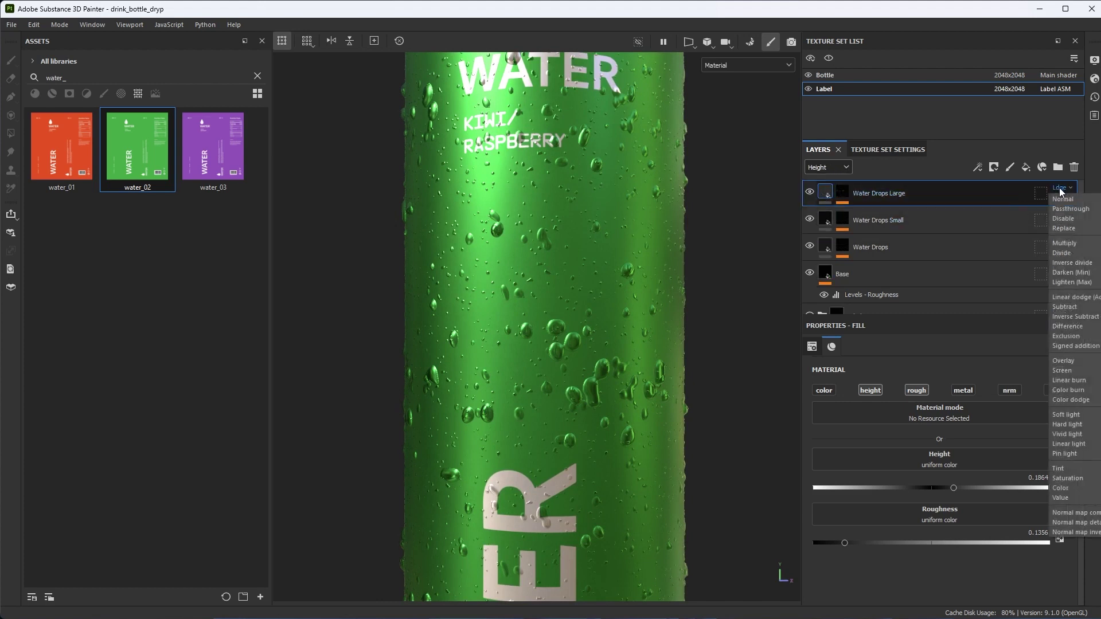
left_click(1093, 285)
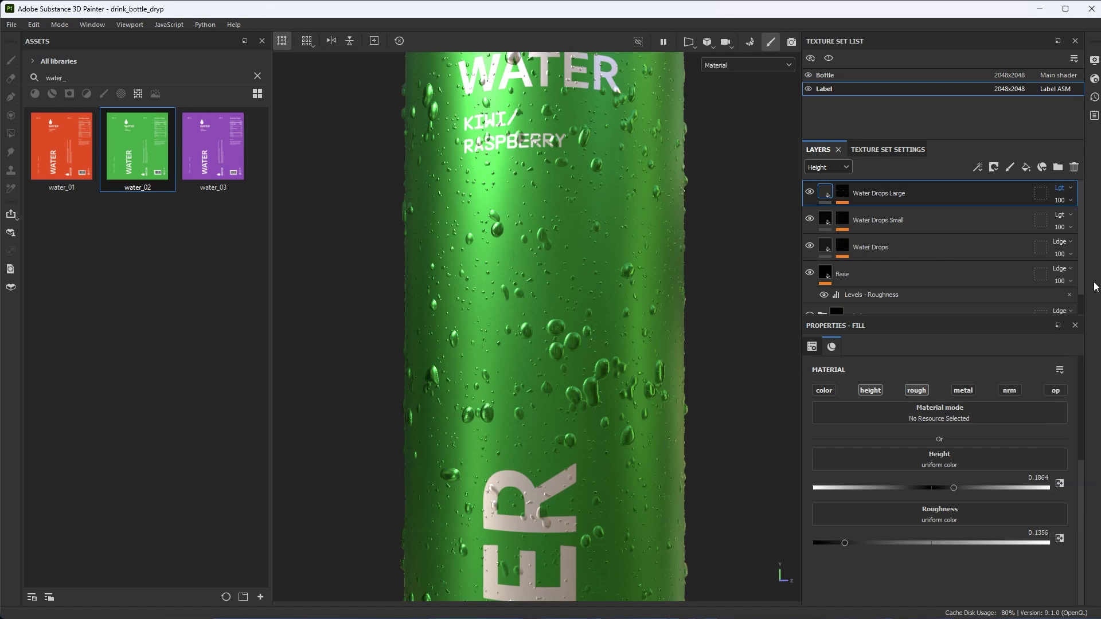
right_click_drag(579, 333, 565, 367, "alt")
middle_click_drag(565, 367, 586, 304, "alt")
right_click_drag(586, 304, 599, 349, "alt")
mouse_move(600, 349)
left_mouse_down("alt")
mouse_move(629, 337)
mouse_move(619, 347)
left_mouse_up("alt")
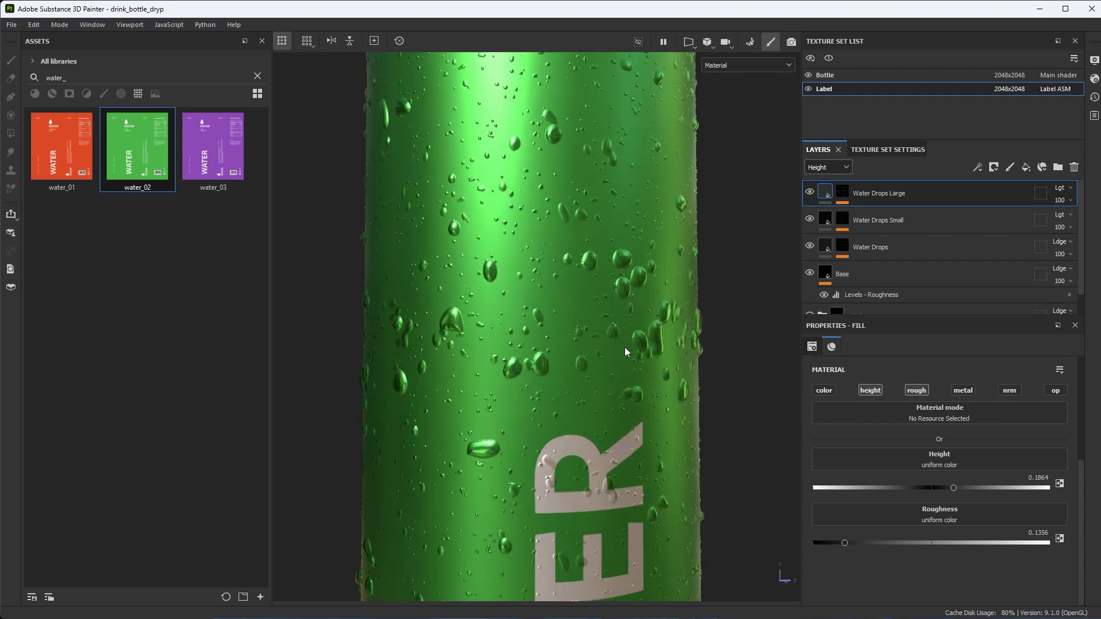
right_click_drag(674, 379, 580, 318, "alt")
middle_click_drag(579, 319, 562, 292, "alt")
left_click_drag(562, 293, 544, 291, "alt")
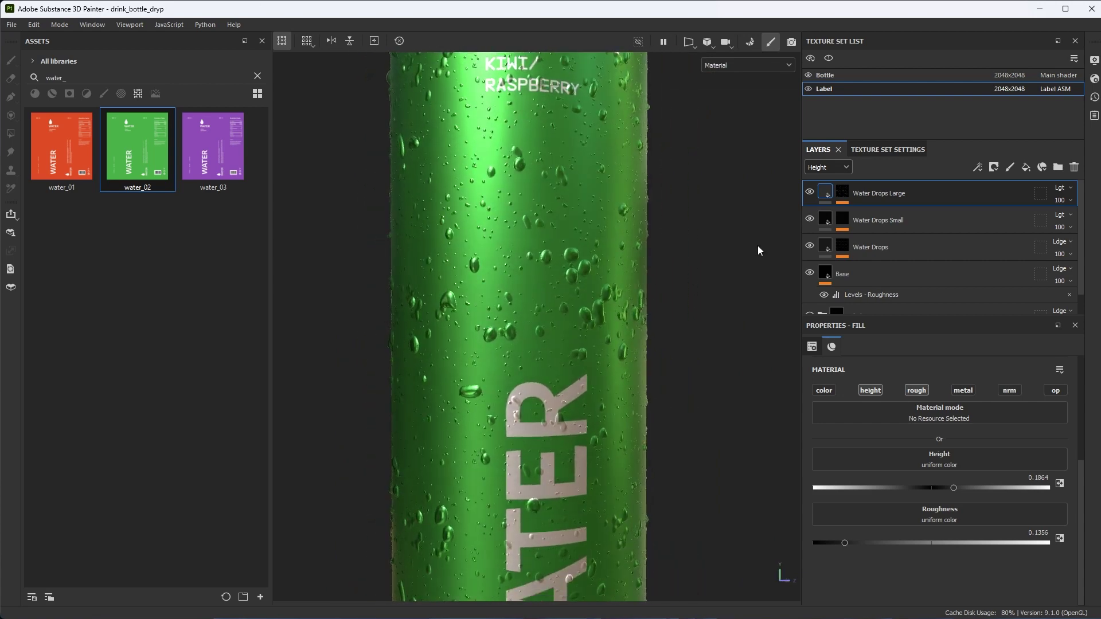
Set the noise Disorder of the Gaussian Spots 1 fill in the Water Drops Large mask to 0.15 and inspect the drops.
left_click(837, 194)
left_click(880, 261)
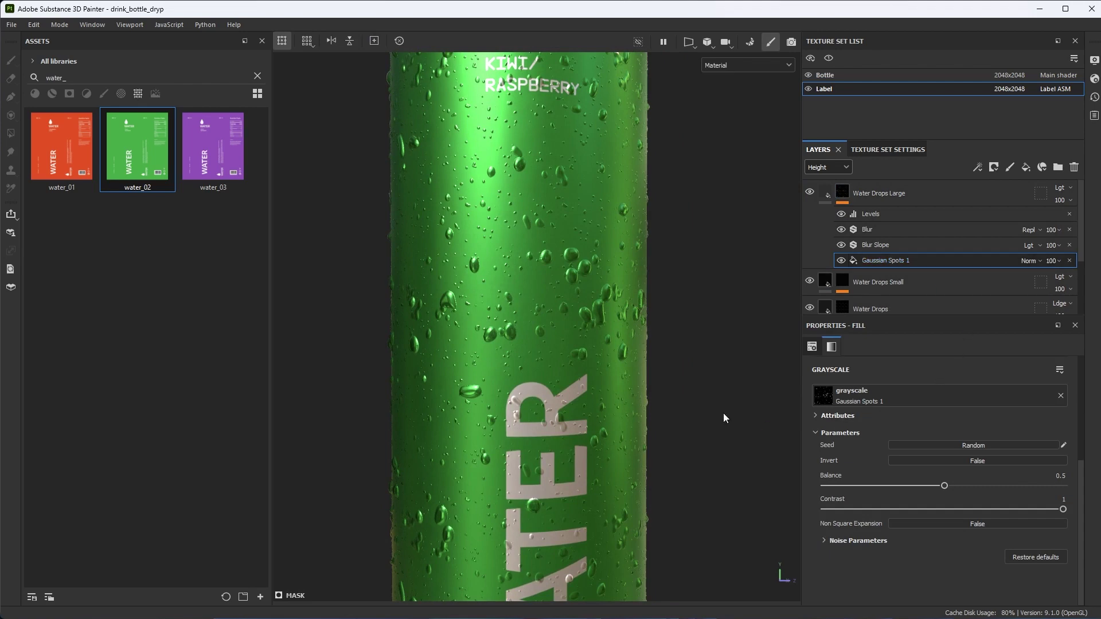
right_click_drag(724, 414, 645, 368, "alt")
left_click_drag(644, 367, 629, 361, "alt")
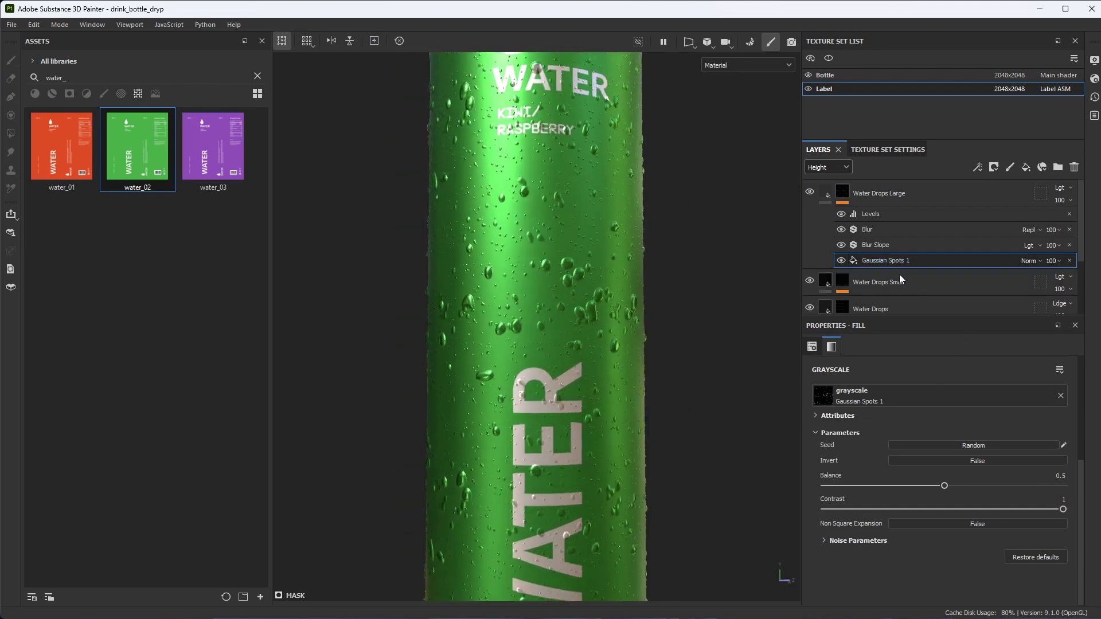
left_click(823, 540)
scroll(874, 544, "down", 1)
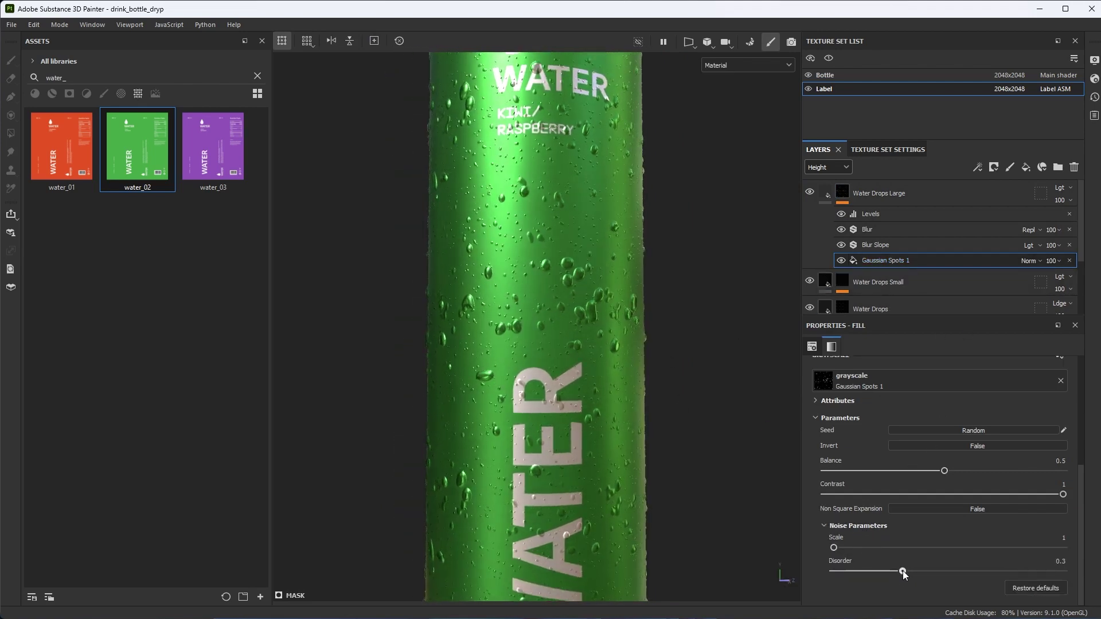
left_click_drag(902, 570, 868, 579)
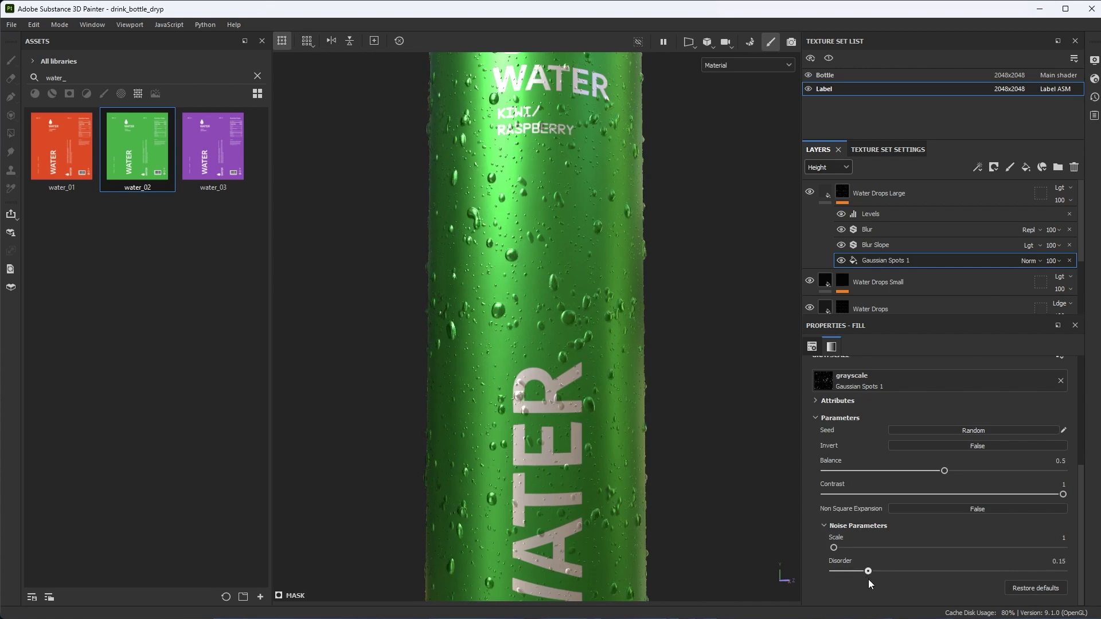
scroll(534, 349, "up", 3)
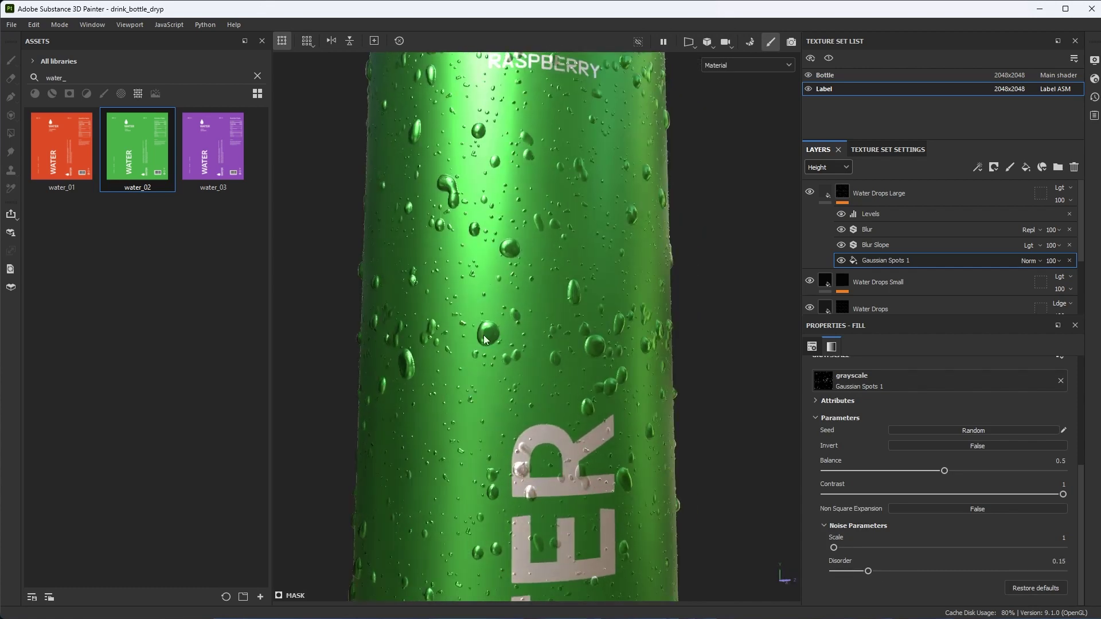
scroll(646, 425, "down", 5)
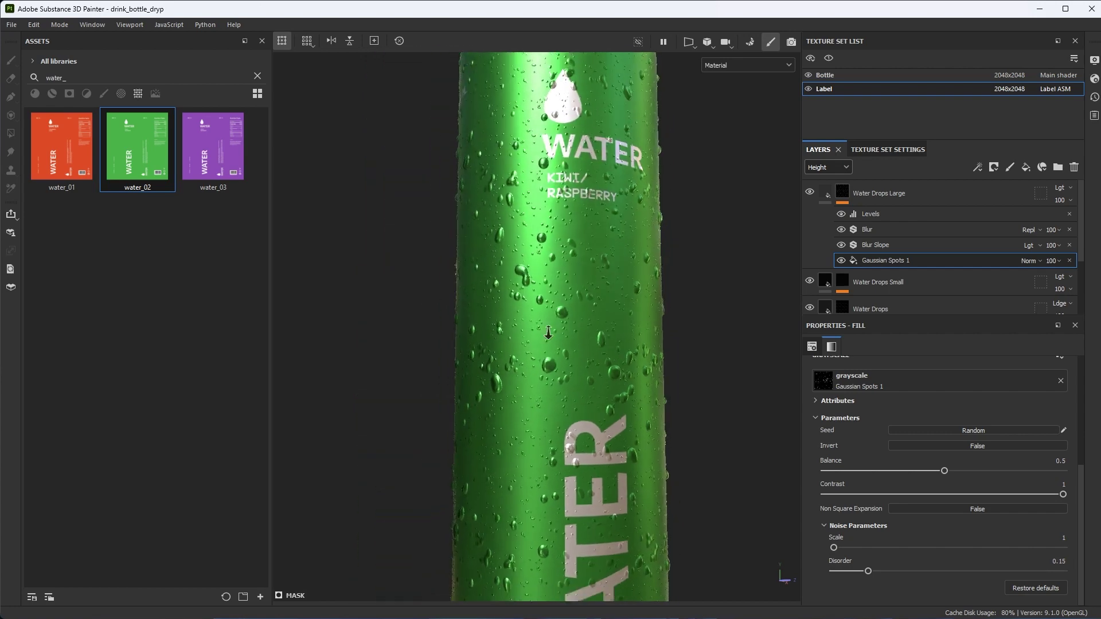
left_click_drag(647, 425, 595, 297, "alt")
scroll(592, 344, "up", 1)
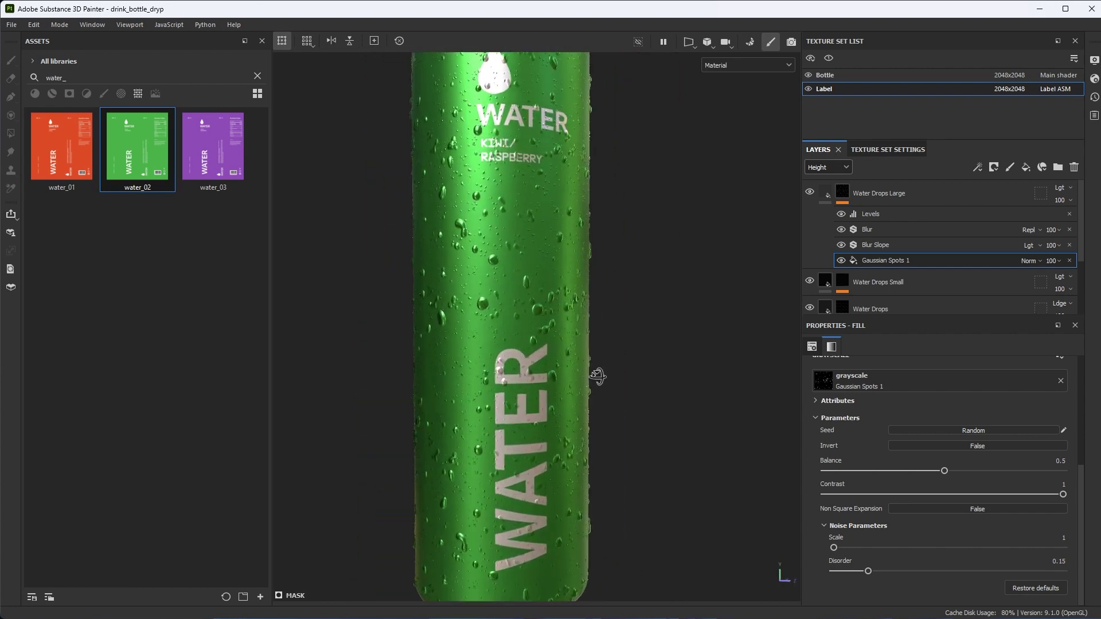
scroll(585, 390, "up", 3)
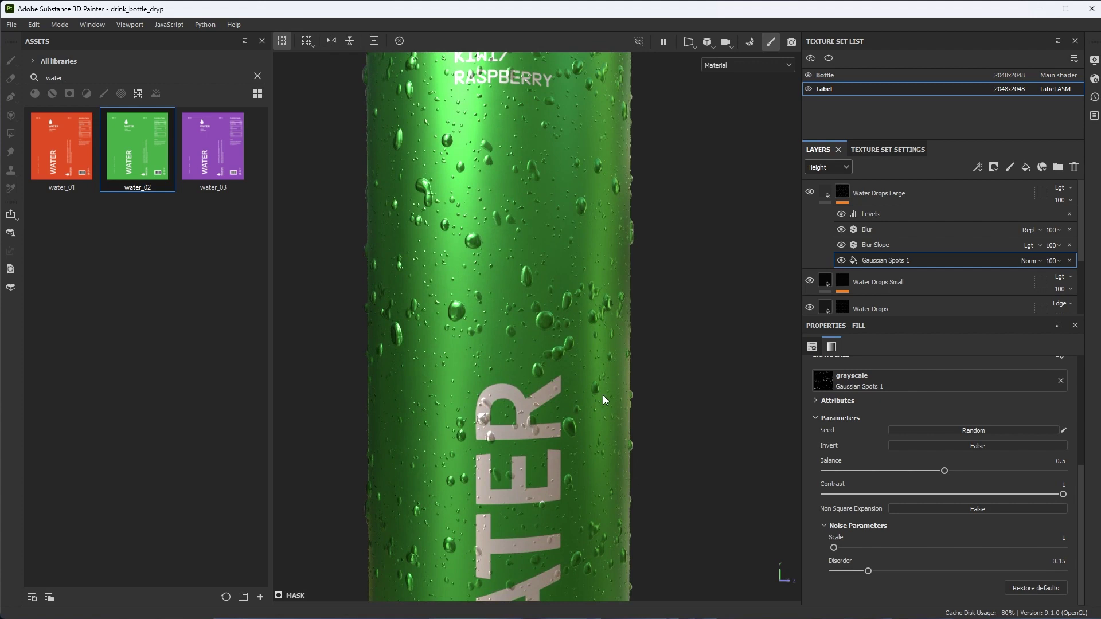
Set the Intensity of the Blur Slope filter in the Water Drops Large mask to 4 and inspect the label.
left_click(873, 244)
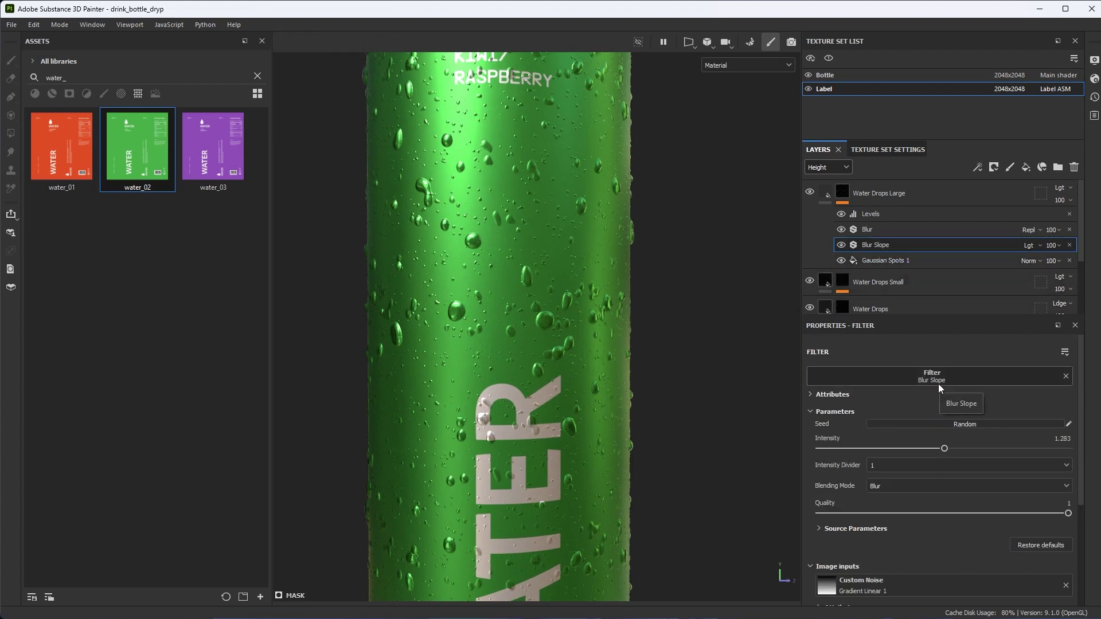
left_click_drag(950, 446, 1089, 445)
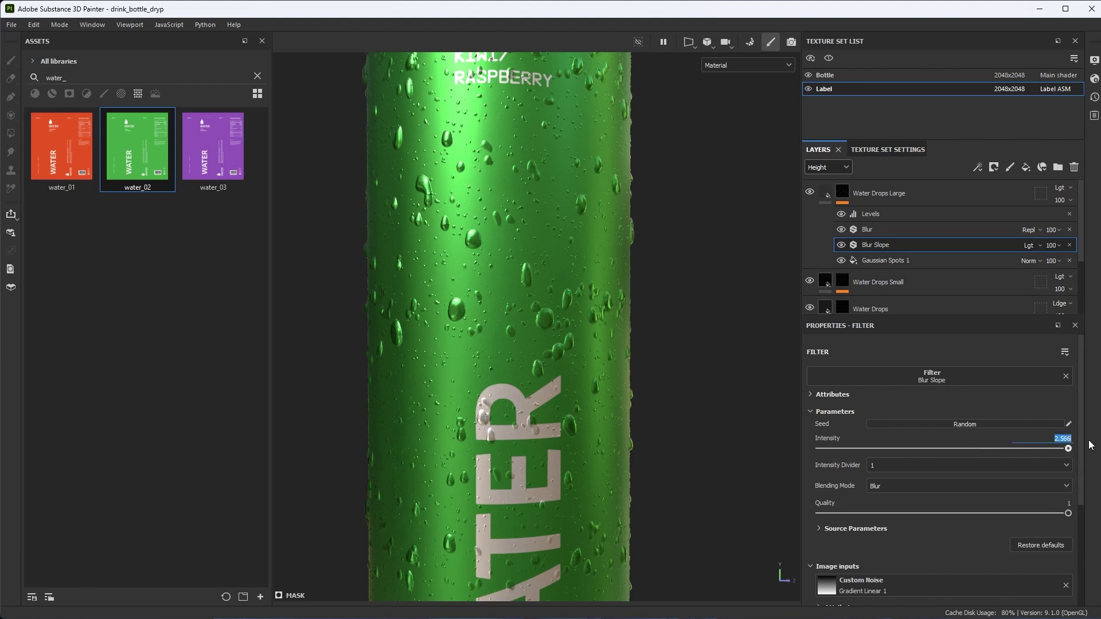
type("4")
key("Return")
scroll(494, 329, "down", 3)
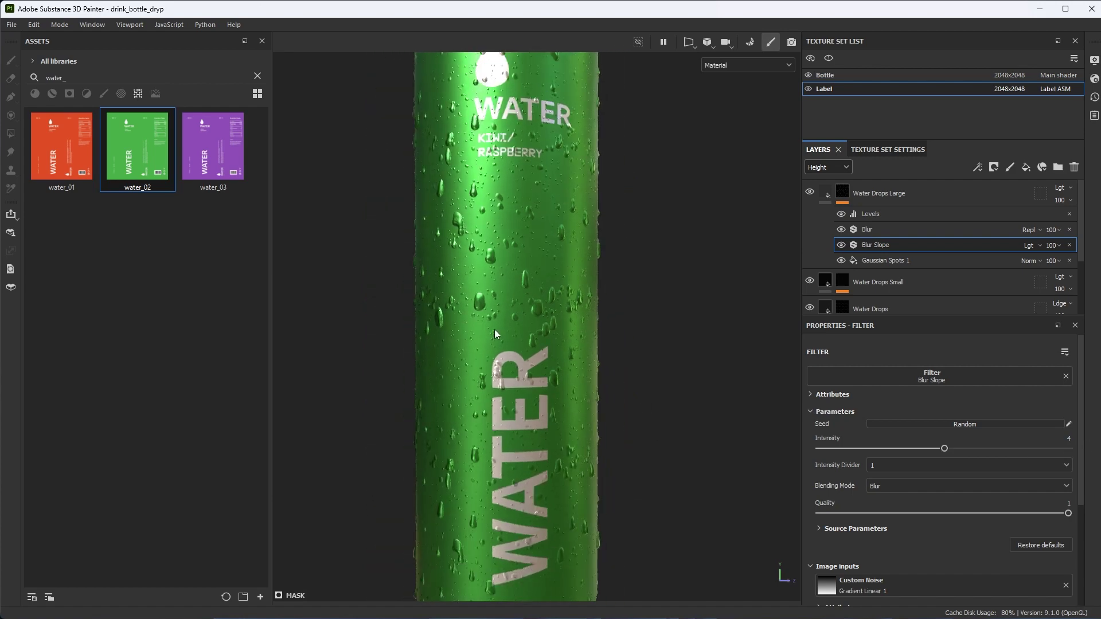
left_click_drag(495, 329, 645, 375, "alt")
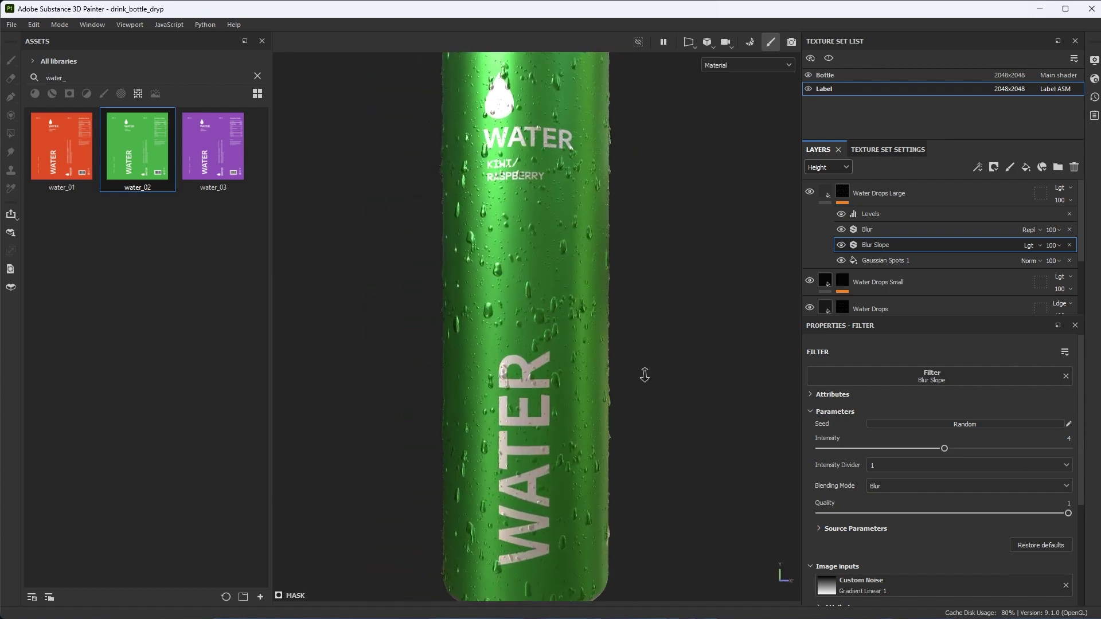
right_click_drag(645, 375, 762, 415, "alt")
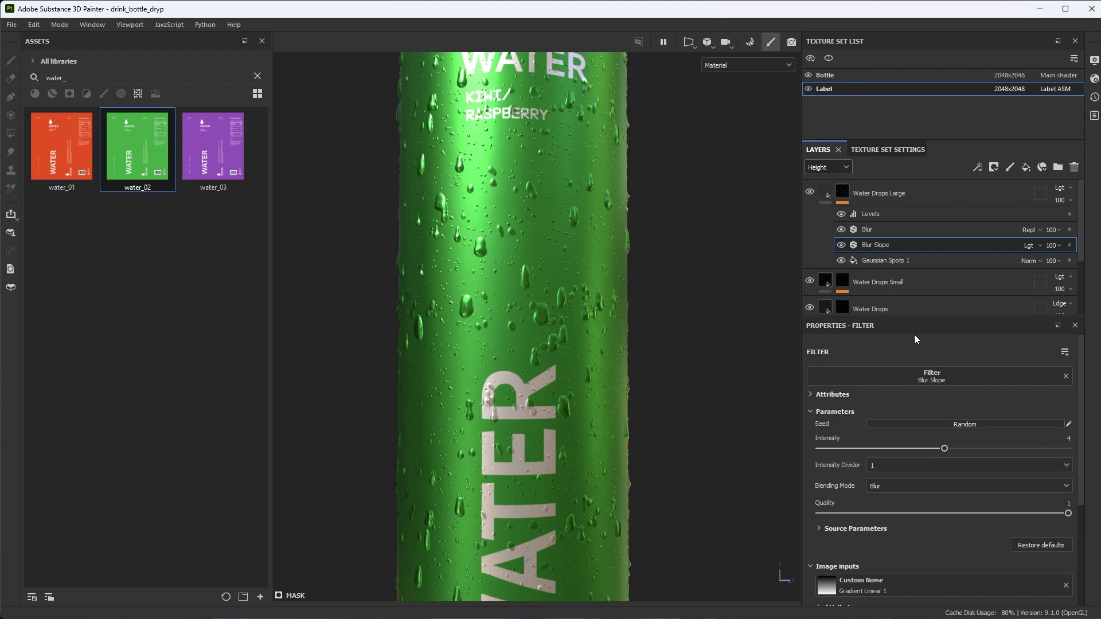
Slightly increase the Blur Intensity of the Blur filter in the Water Drops Large mask and inspect the whole bottle.
left_click(876, 230)
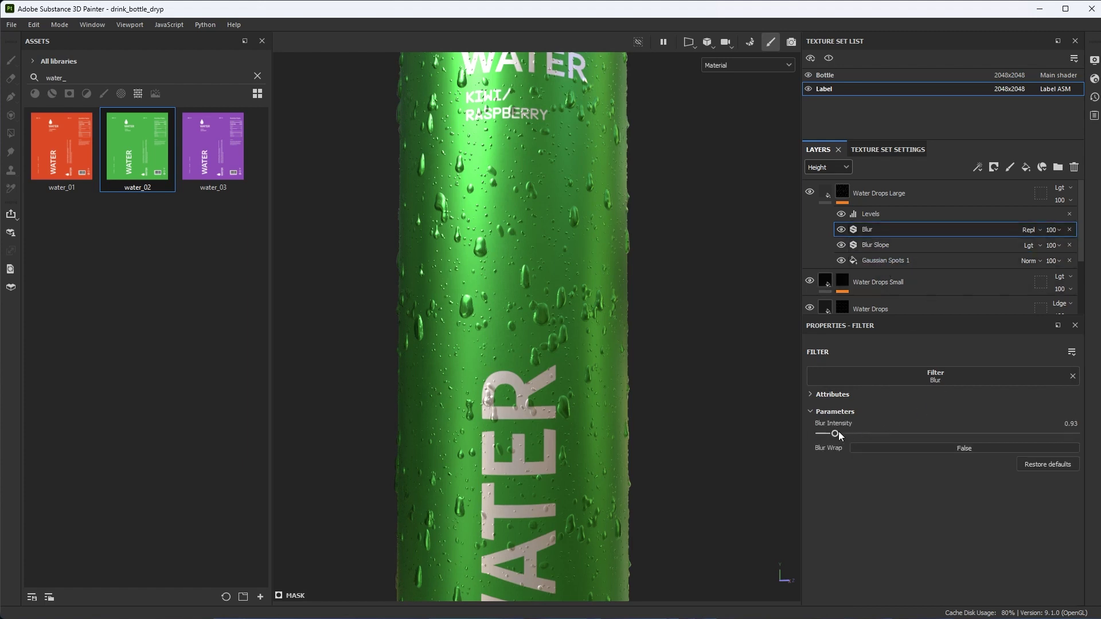
left_click_drag(838, 434, 849, 434)
right_click_drag(592, 334, 435, 243, "alt")
left_click_drag(590, 302, 627, 310, "alt")
left_click(826, 195)
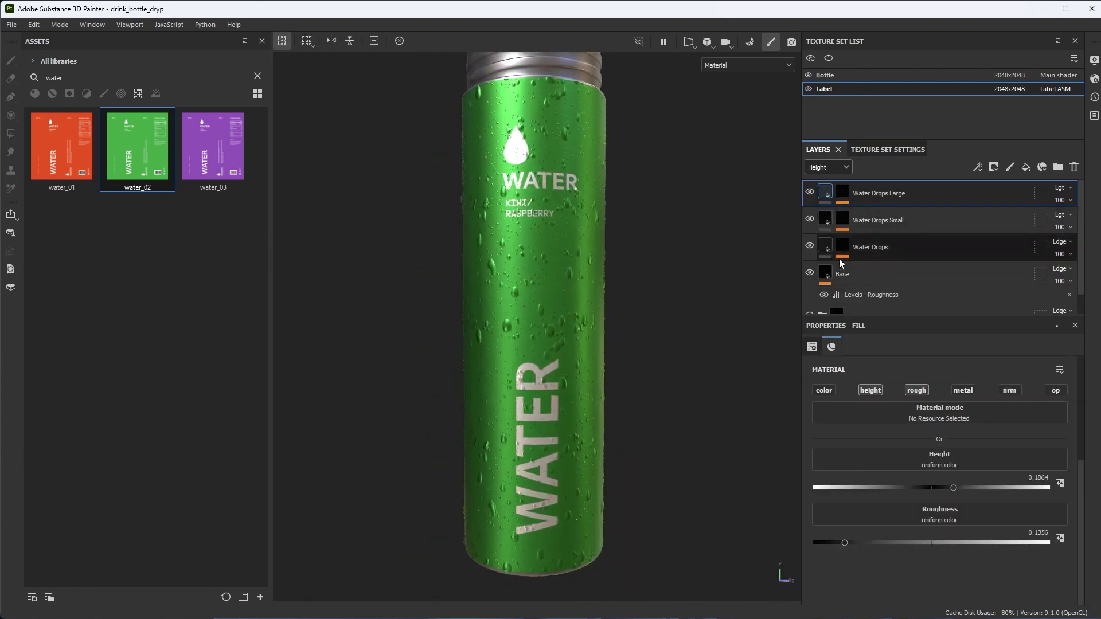
left_click_drag(611, 326, 581, 331, "alt")
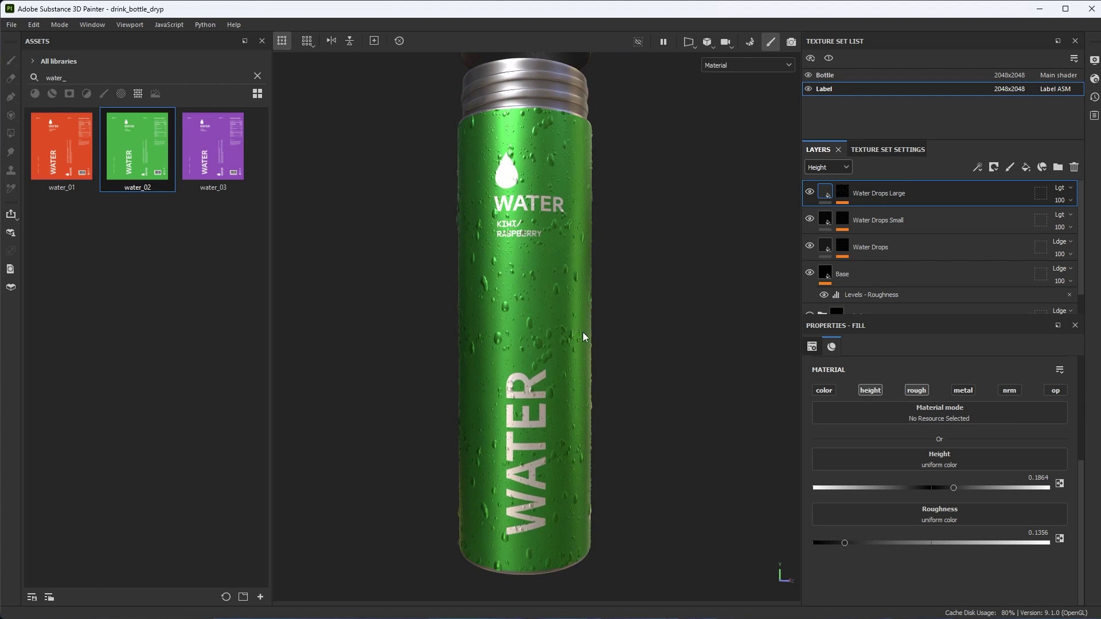
left_click_drag(583, 332, 549, 336, "alt")
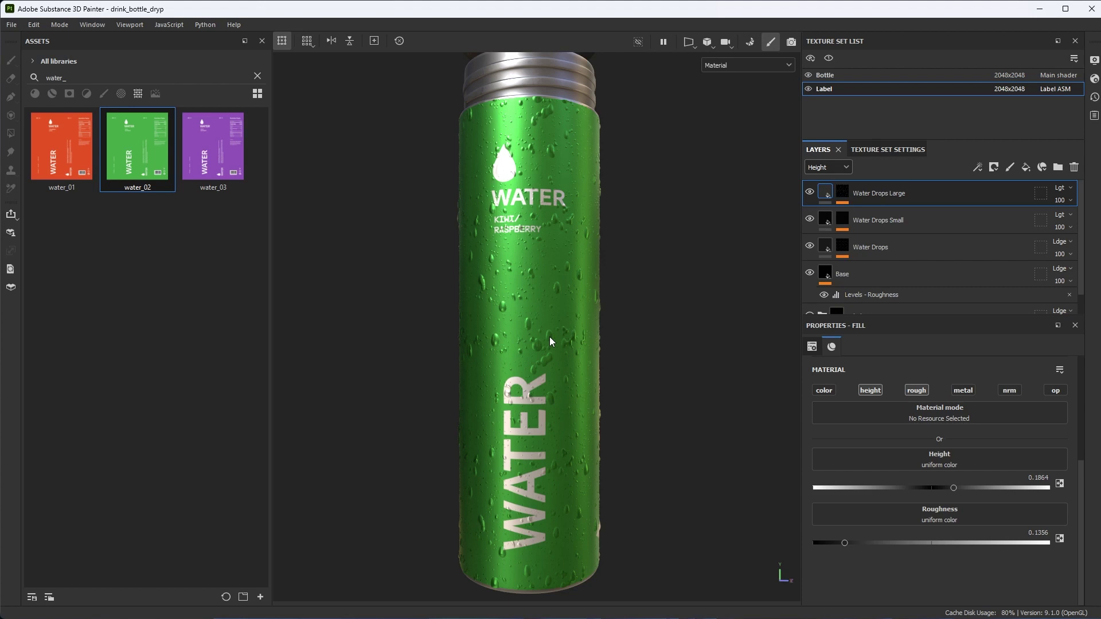
Show the layers' Base color channel and add a top fill layer named condensation with only the roughness channel enabled.
left_click(828, 167)
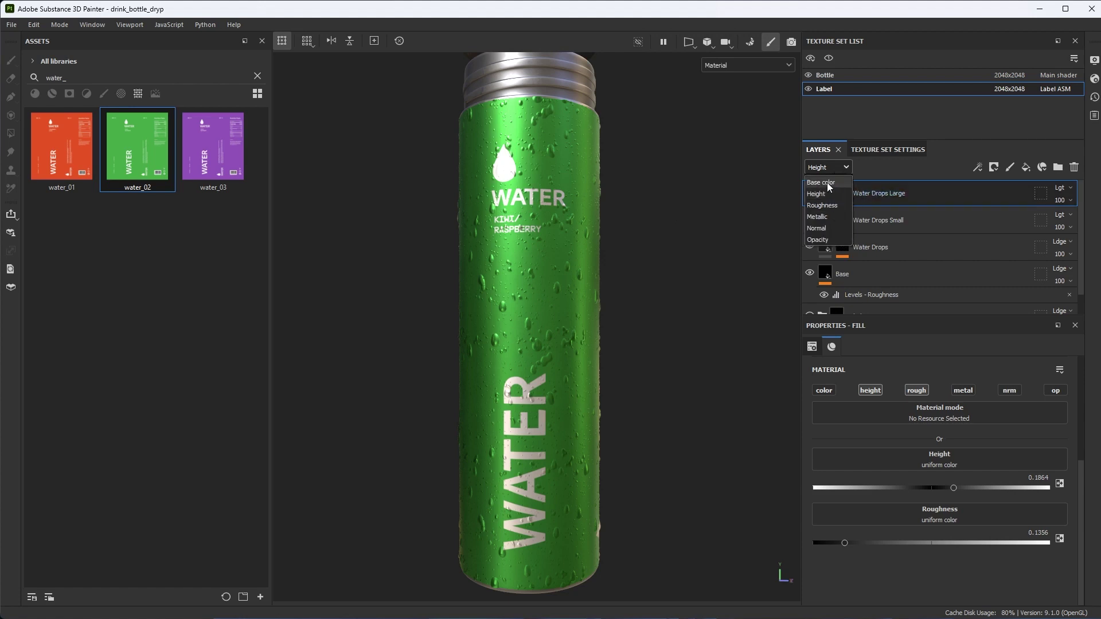
left_click(827, 182)
left_click(1026, 168)
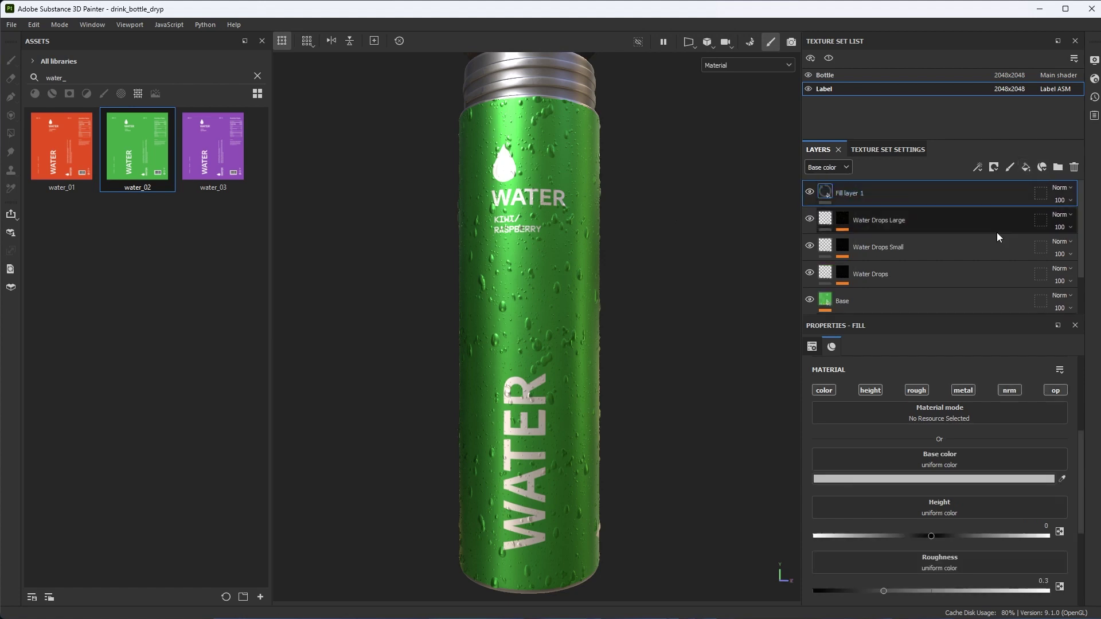
double_click(859, 194)
type("conde")
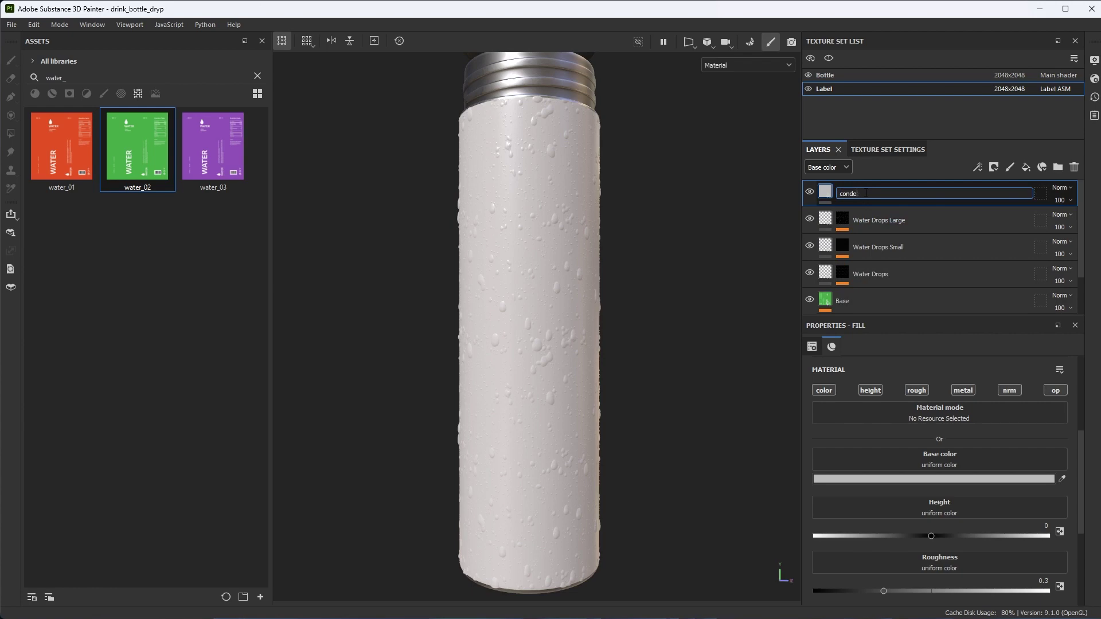
type("nsation")
key("Return")
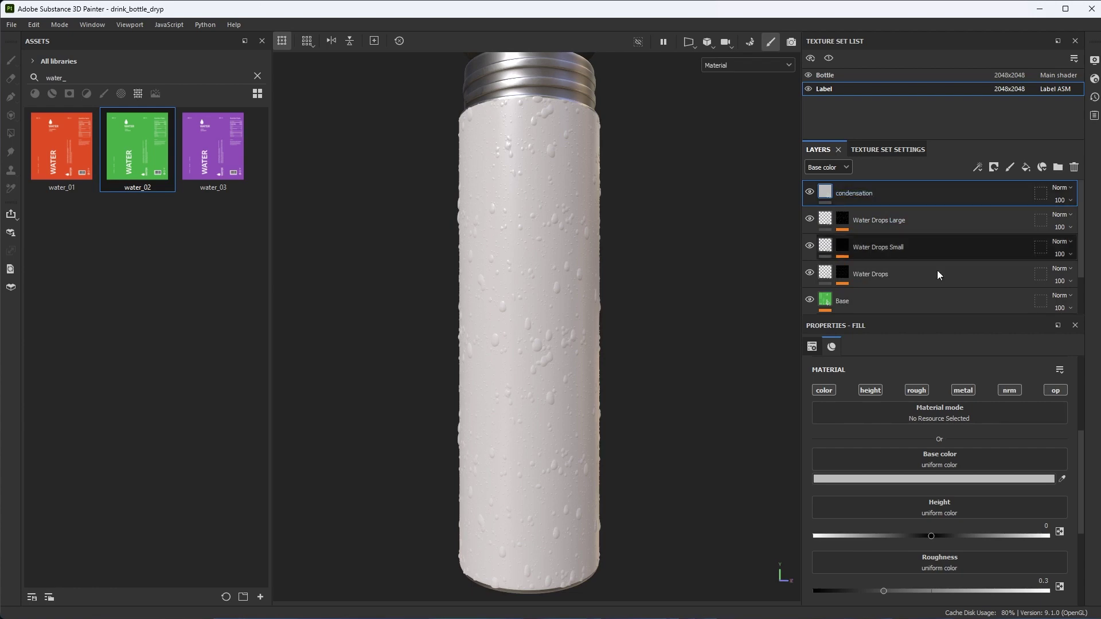
left_click(917, 390)
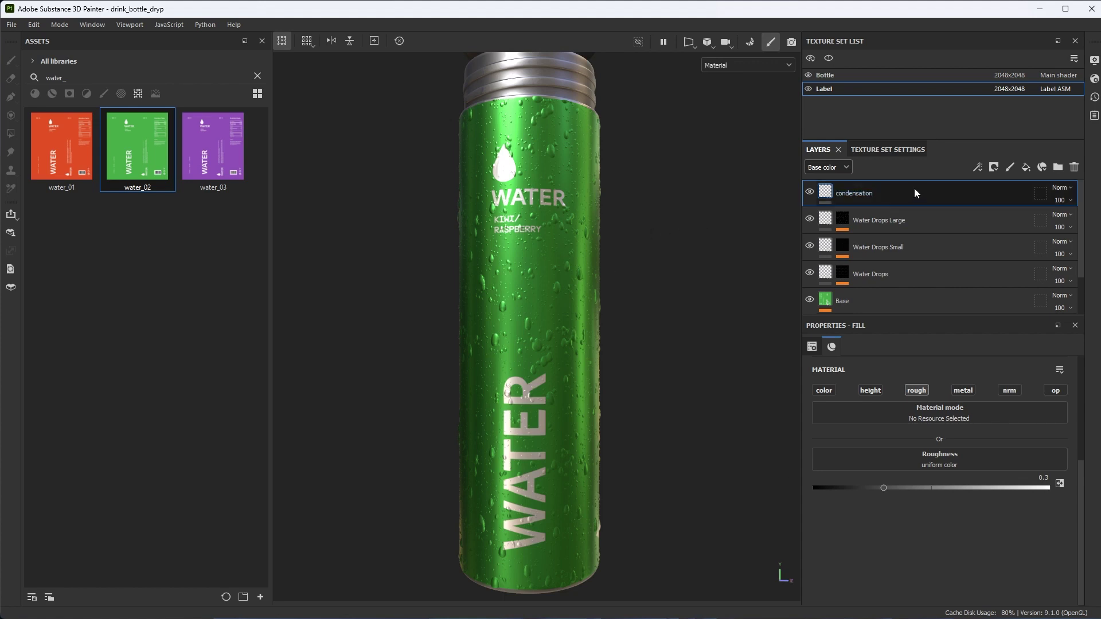
Add a black mask to the condensation layer and give it a fill effect using the Grunge Leak Small texture.
left_click(992, 167)
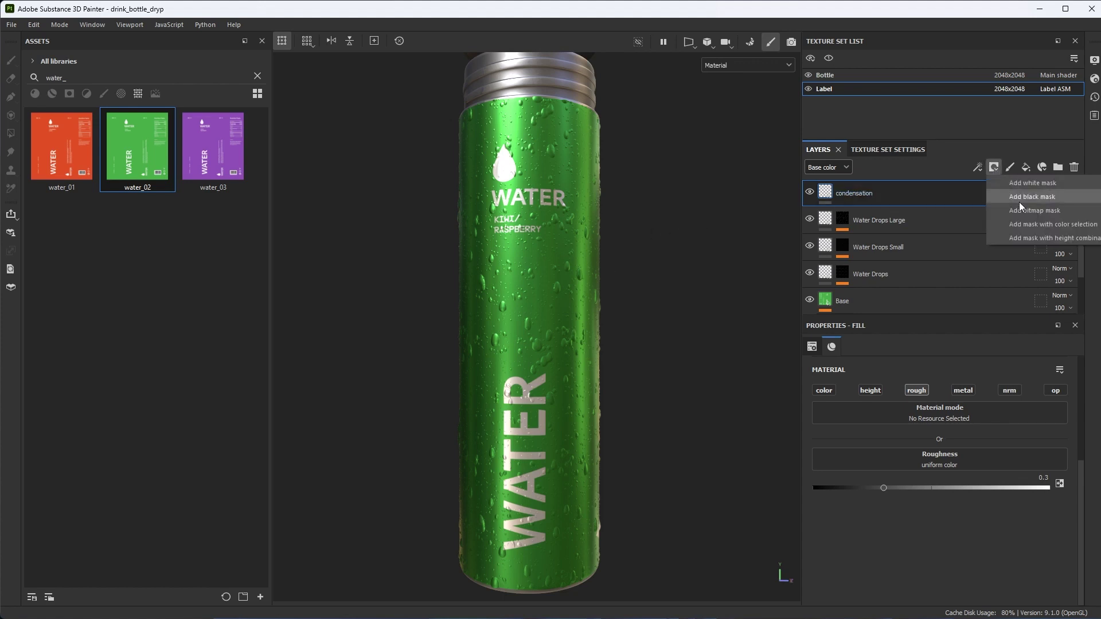
left_click(1019, 202)
left_click(977, 167)
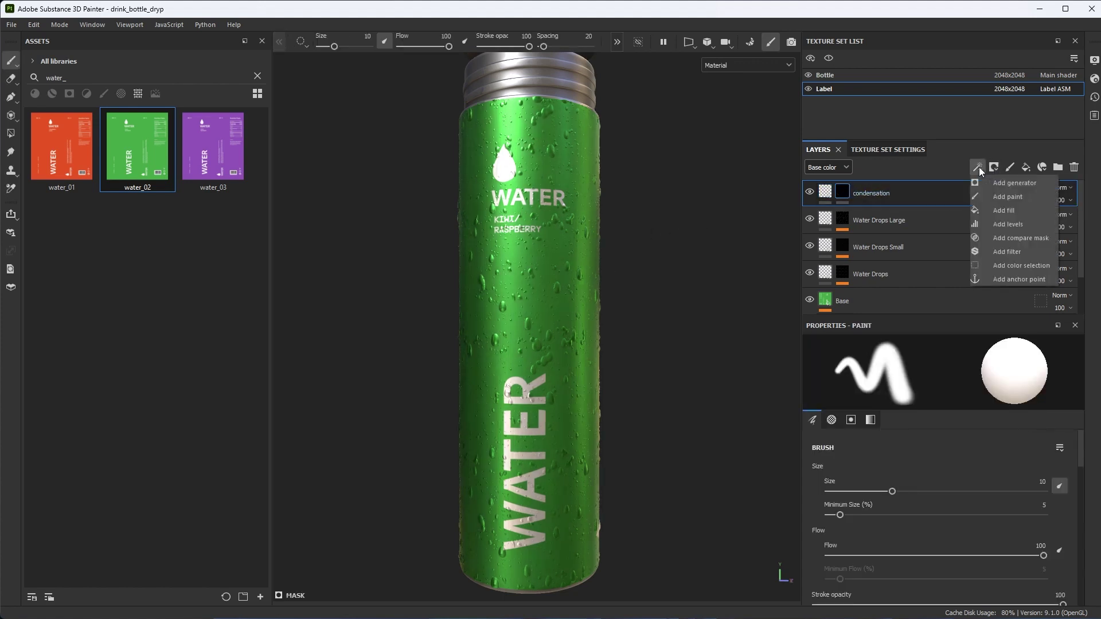
left_click(1003, 209)
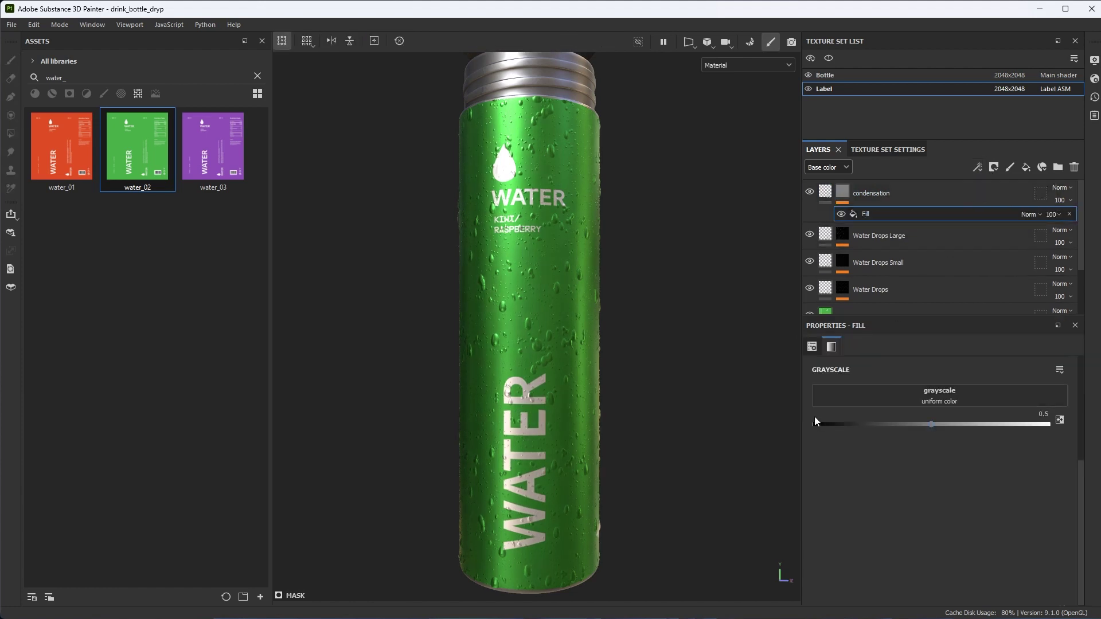
left_click(825, 394)
type("gass")
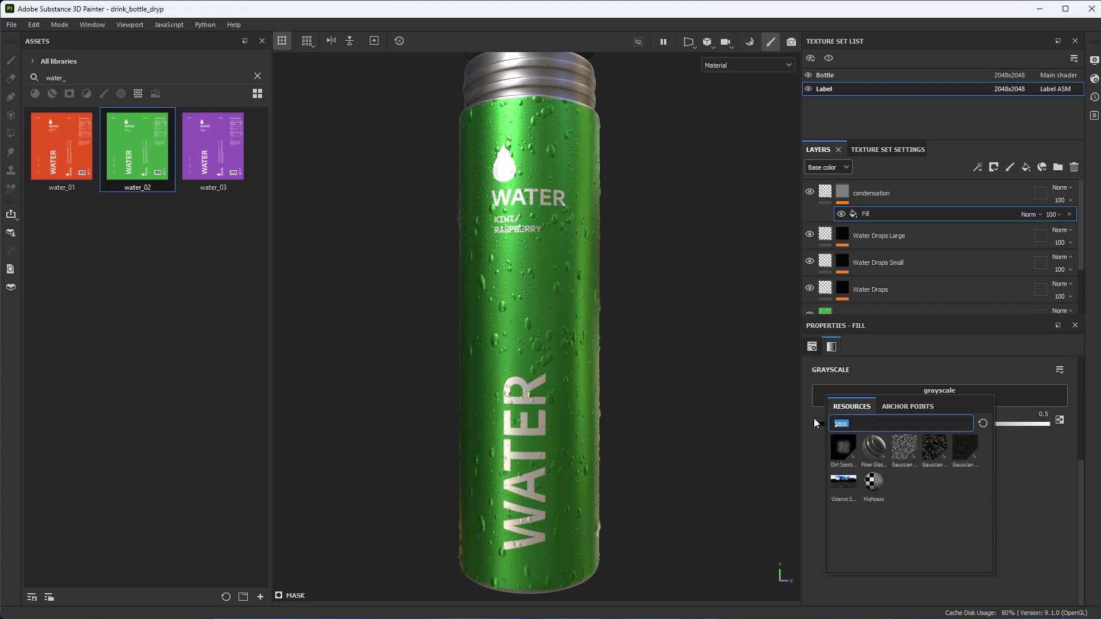
type("leaks")
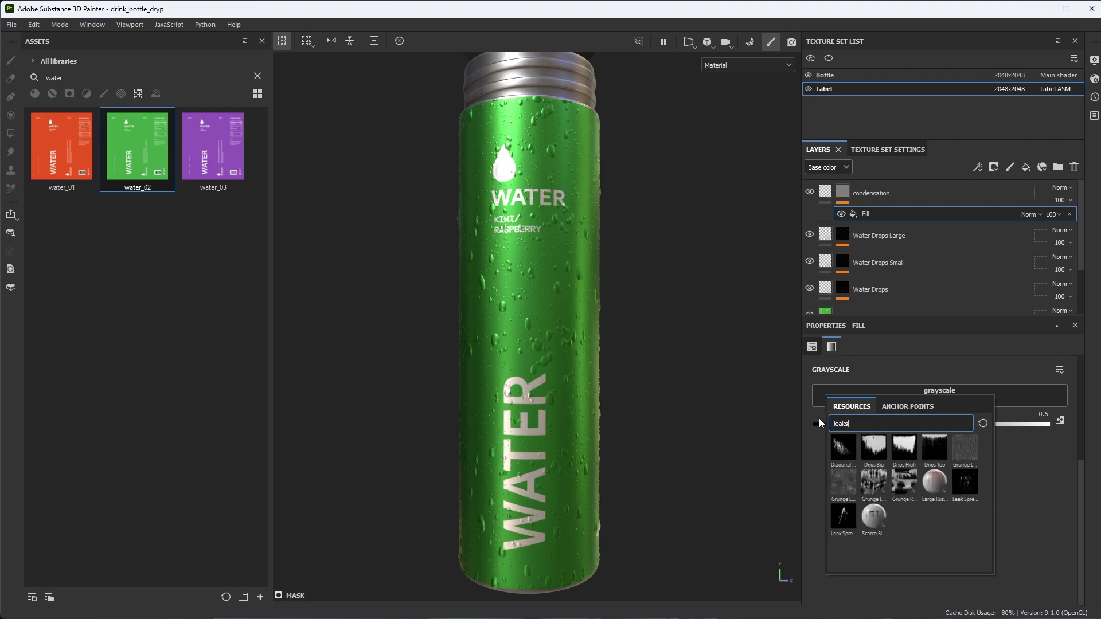
mouse_move(959, 444)
left_click(965, 448)
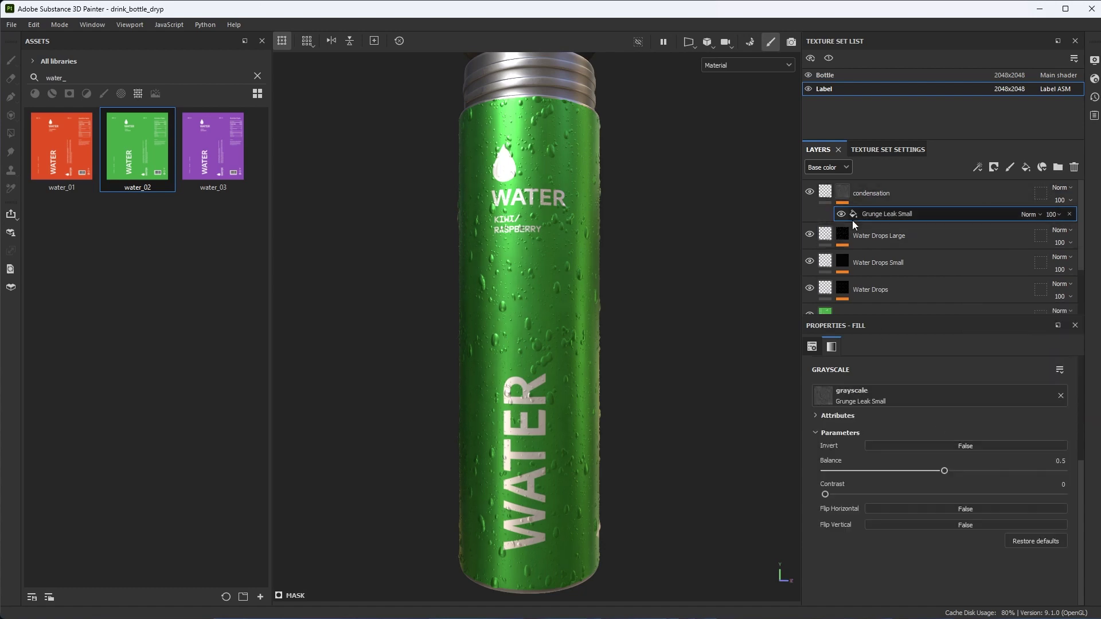
Preview the condensation mask, set Grunge Leak Small's Balance to 0.61 and Contrast to 0.37, and return to the material view.
left_click(843, 200, "alt")
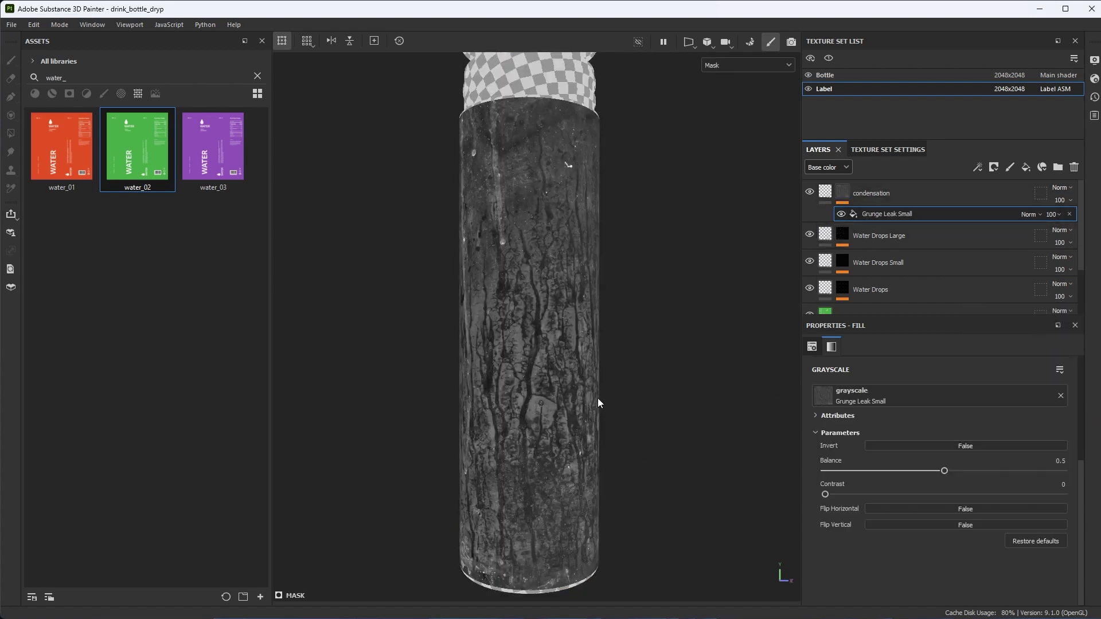
left_click_drag(631, 401, 505, 178, "alt")
scroll(625, 398, "up", 3)
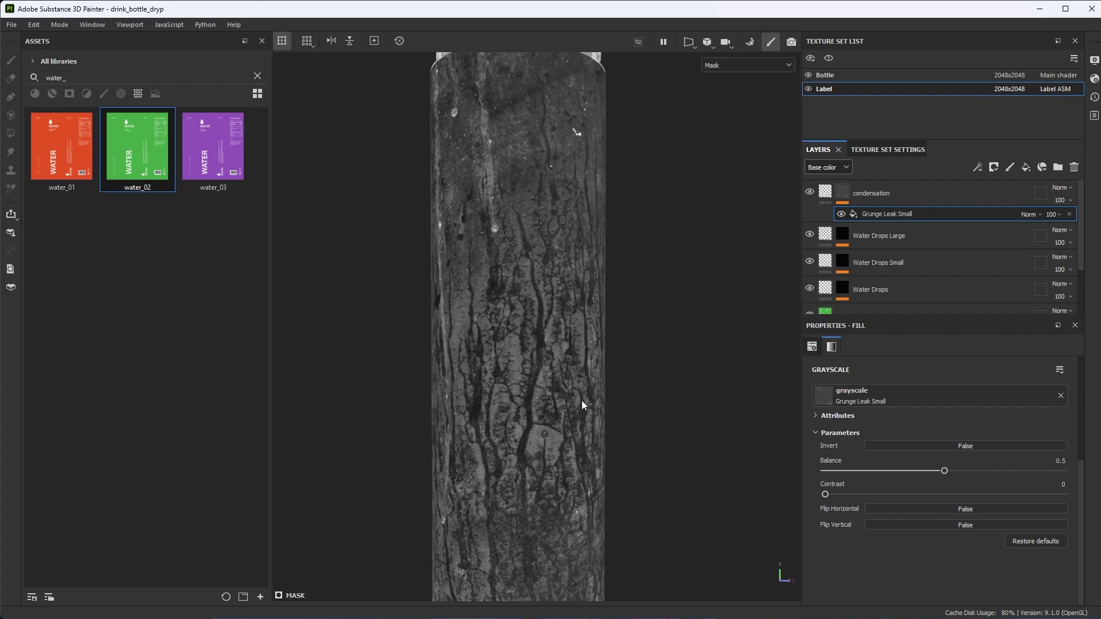
left_click_drag(582, 405, 588, 348, "alt")
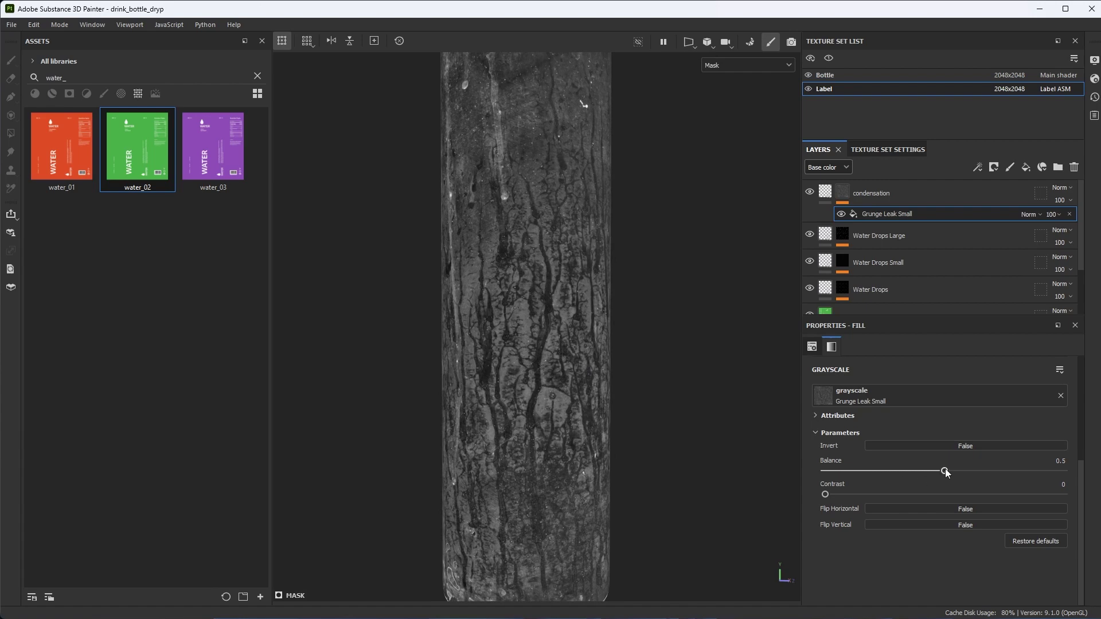
left_click_drag(945, 470, 972, 468)
left_click_drag(825, 494, 912, 497)
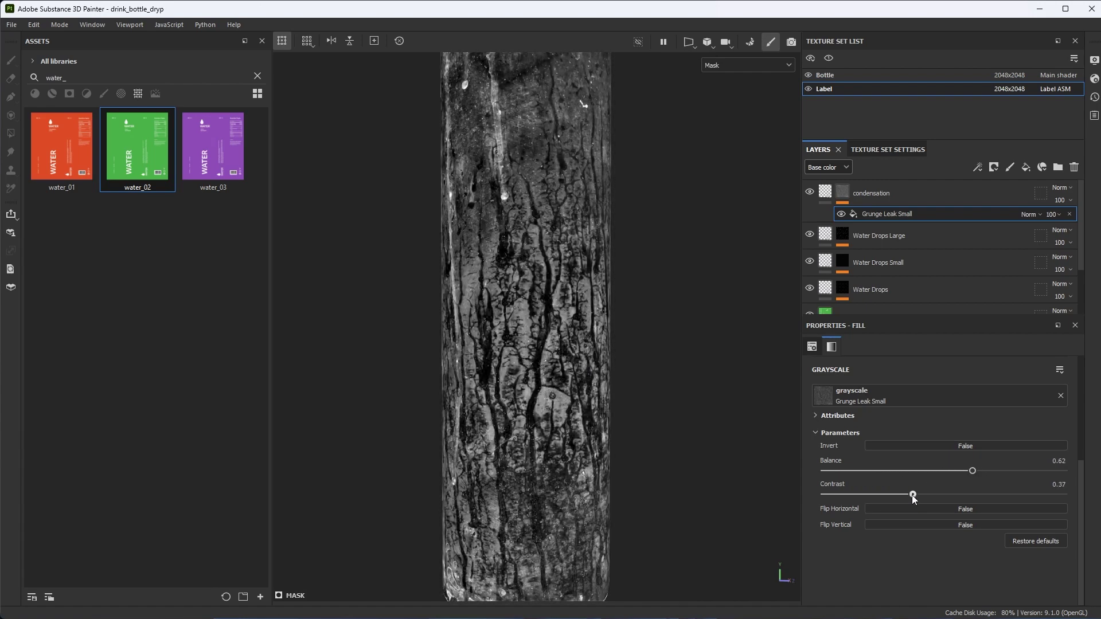
left_click_drag(972, 470, 969, 470)
scroll(623, 383, "down", 2)
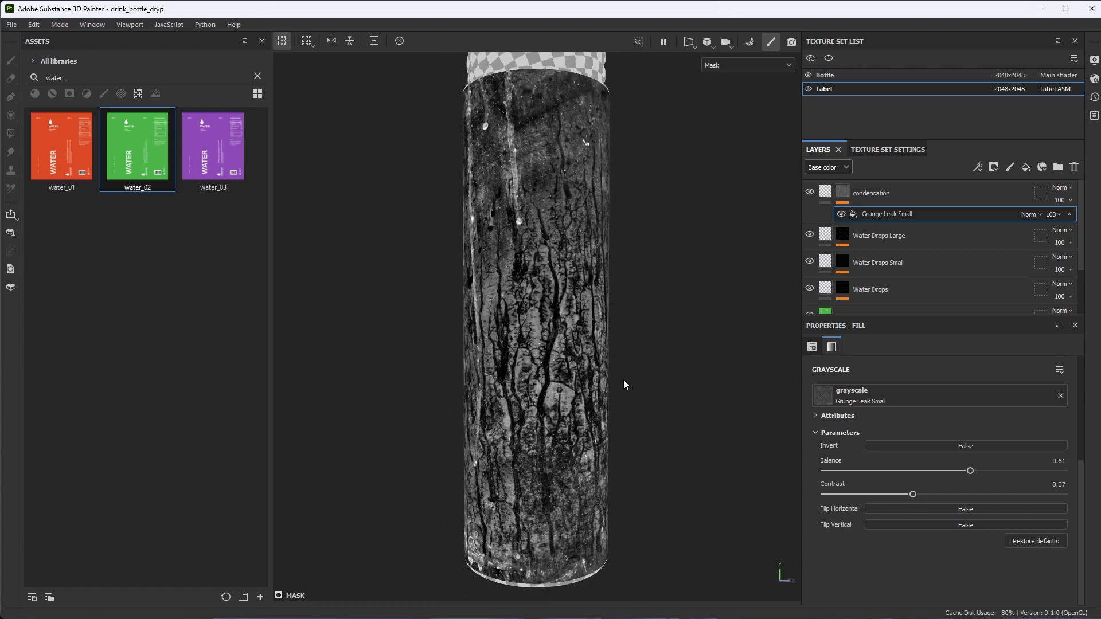
middle_click_drag(624, 384, 611, 377)
mouse_move(506, 282)
left_mouse_down("alt")
mouse_move(516, 277)
mouse_move(497, 281)
left_mouse_up("alt")
scroll(576, 319, "up", 1)
left_click_drag(576, 318, 596, 331, "alt")
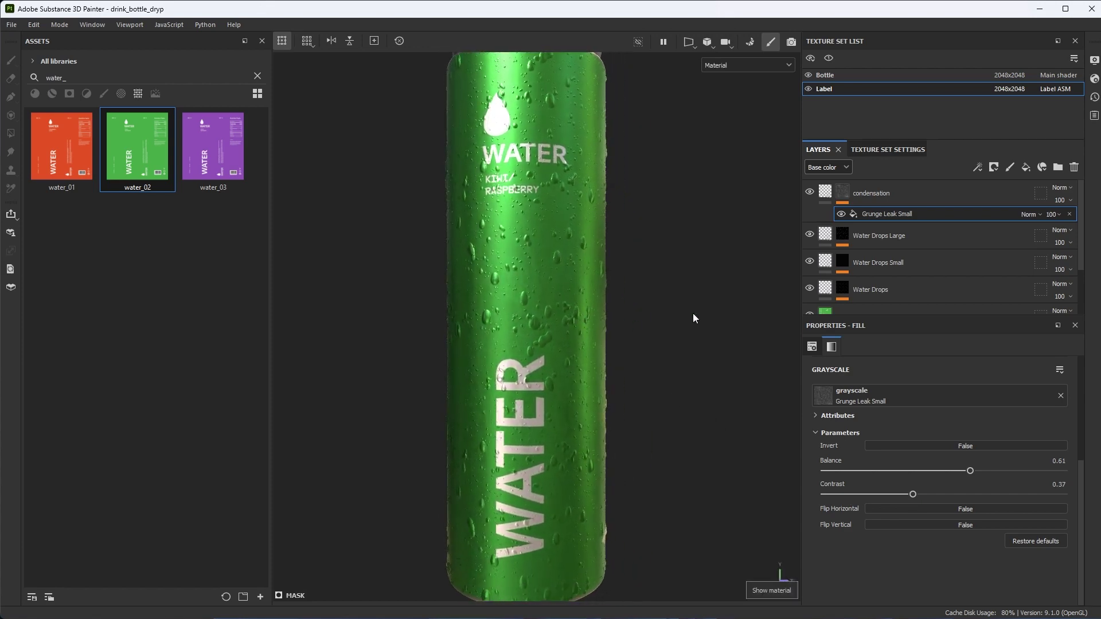
Lower the condensation layer's uniform roughness to 0.0872.
left_click(821, 191)
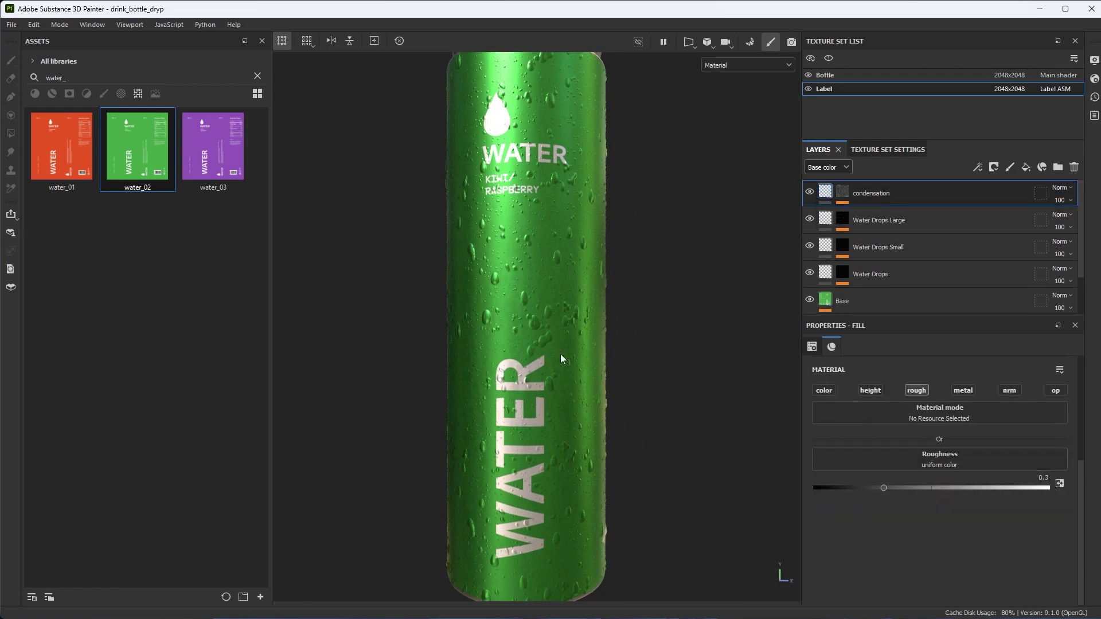
left_click_drag(560, 353, 584, 356, "alt")
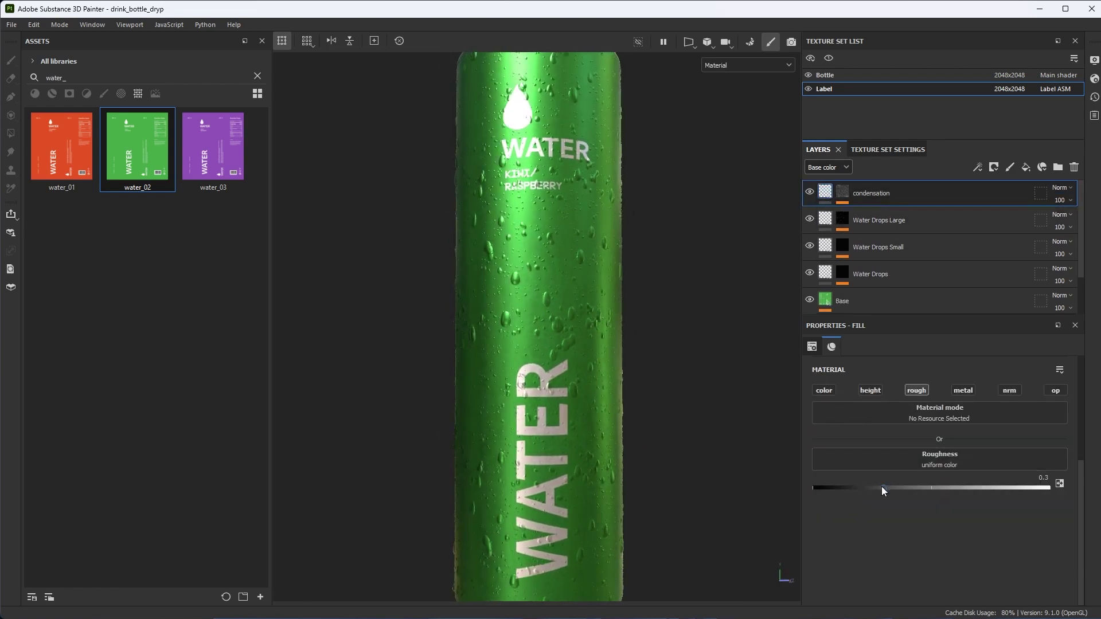
left_click_drag(881, 487, 824, 487)
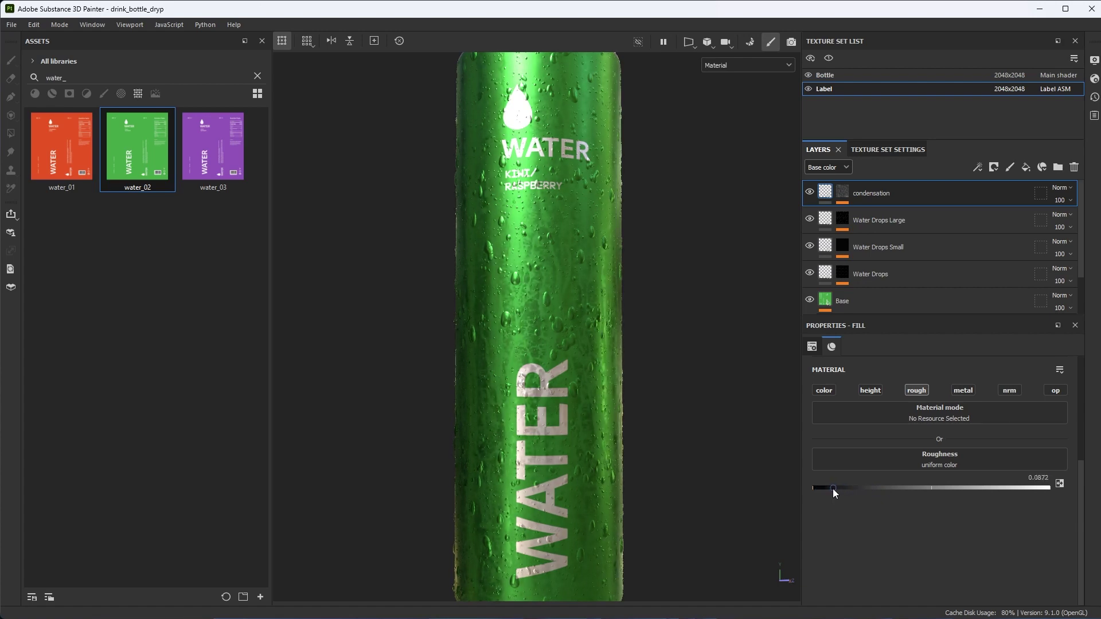
Examine the glossy condensation streaks and water drops on the label up close and from several angles.
scroll(617, 313, "up", 2)
left_click_drag(618, 312, 572, 322, "alt")
right_click_drag(575, 322, 751, 387, "alt")
left_click_drag(570, 281, 596, 254, "alt")
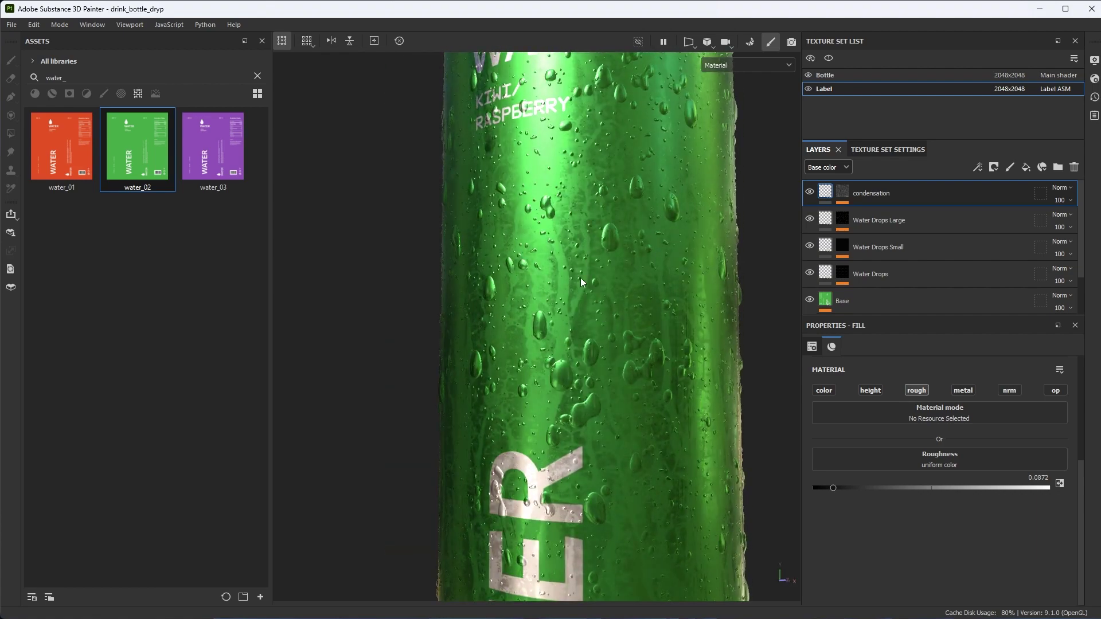
right_click_drag(656, 365, 516, 348, "alt")
middle_click_drag(562, 355, 522, 321, "alt")
left_click_drag(533, 323, 608, 339, "alt")
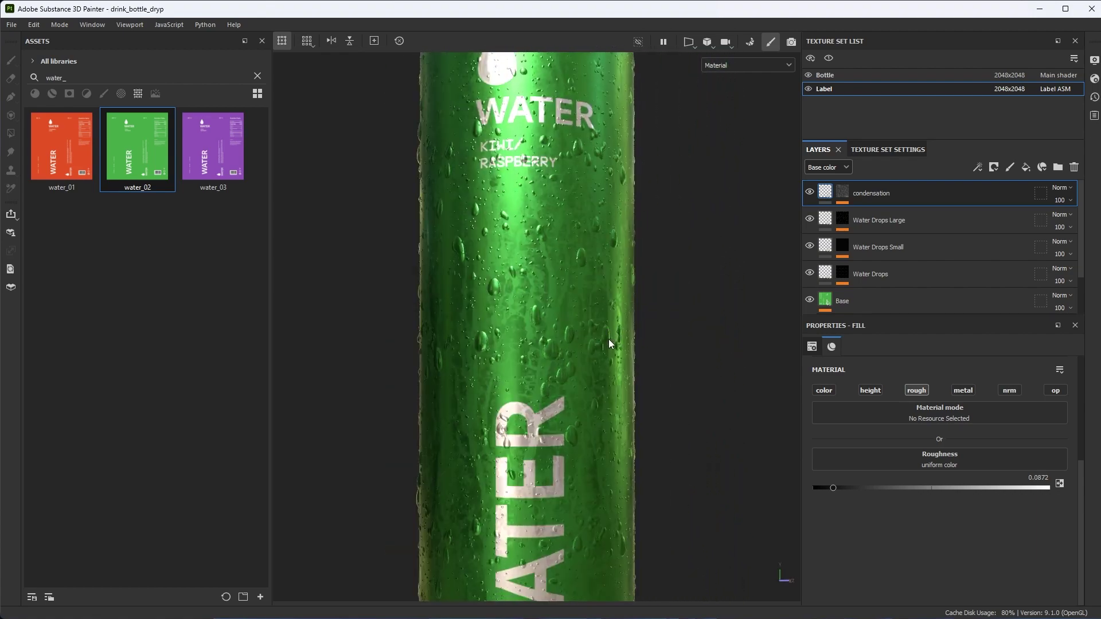
right_click_drag(608, 339, 502, 325, "alt")
mouse_move(500, 325)
left_mouse_down("alt")
mouse_move(522, 335)
mouse_move(493, 310)
left_mouse_up("alt")
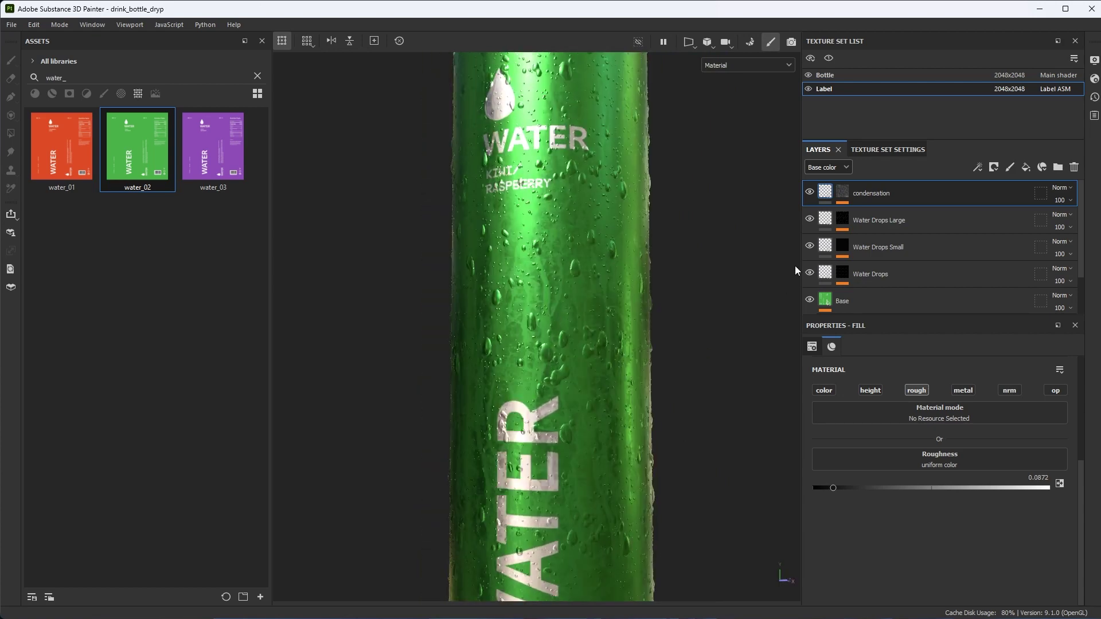
Invert the Grunge Leak Small fill in the condensation mask and set the condensation layer's roughness to 0.2034.
left_click(843, 194)
left_click(873, 216)
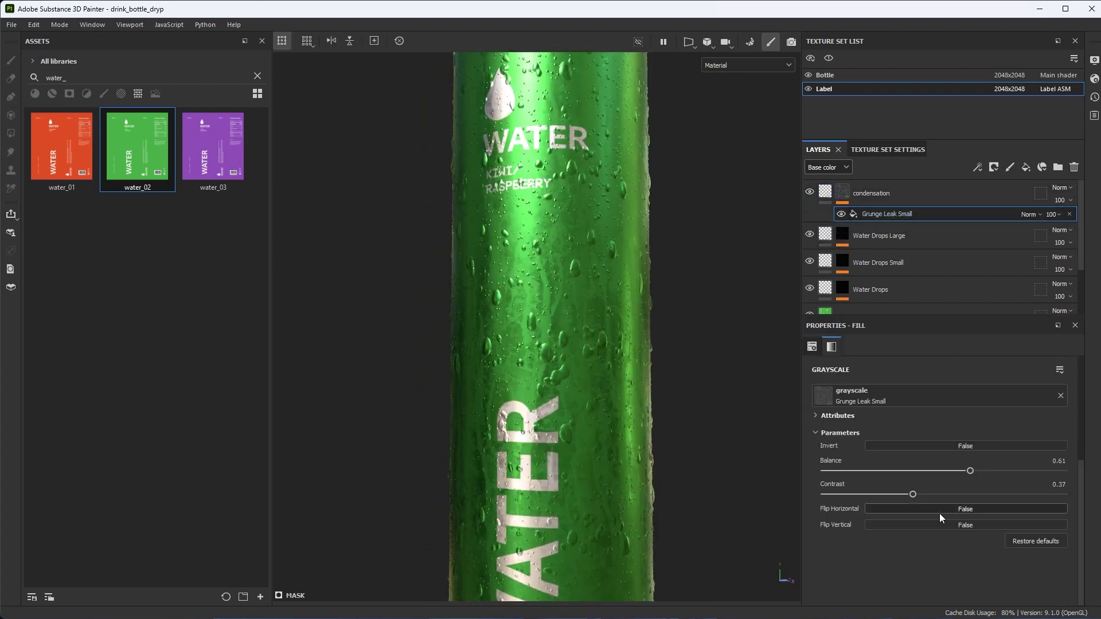
left_click(897, 446)
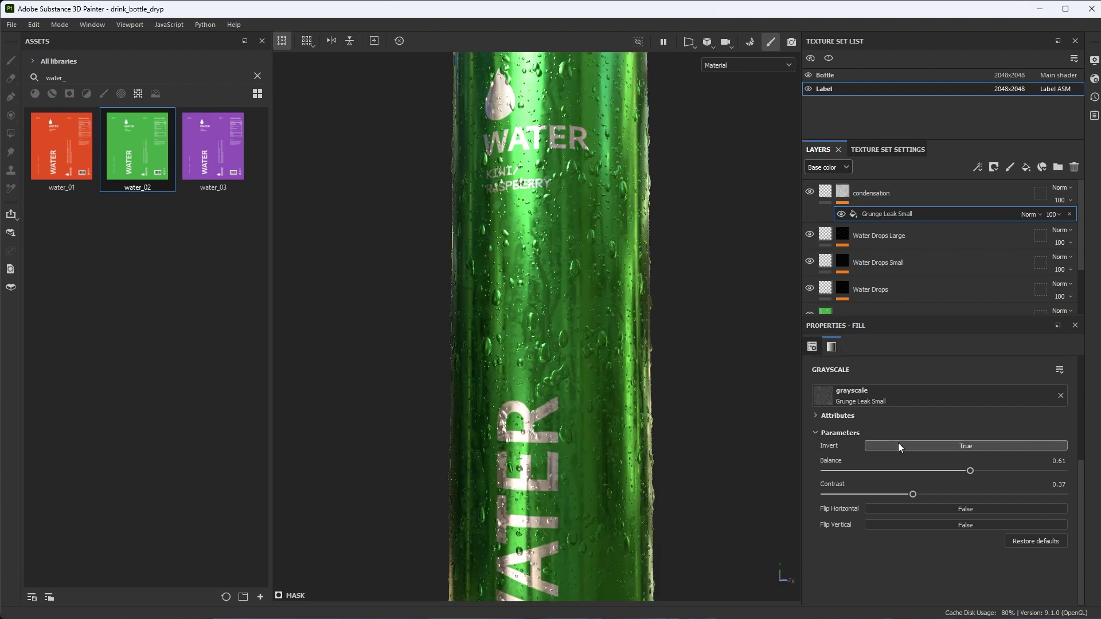
left_click_drag(690, 393, 646, 377, "alt")
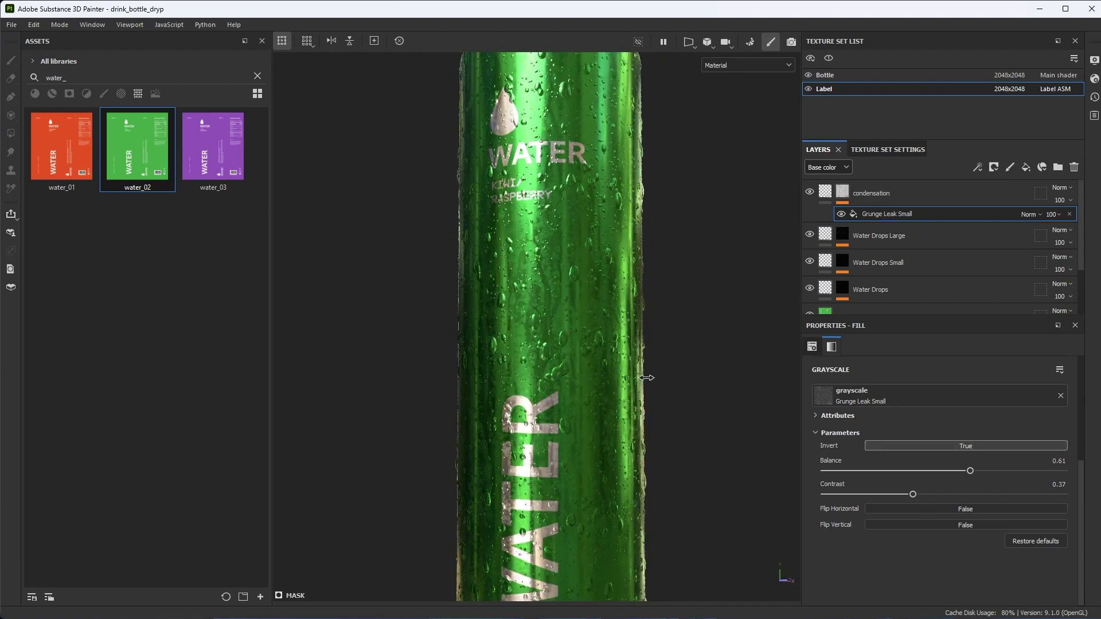
left_click(825, 193)
left_click_drag(835, 487, 862, 493)
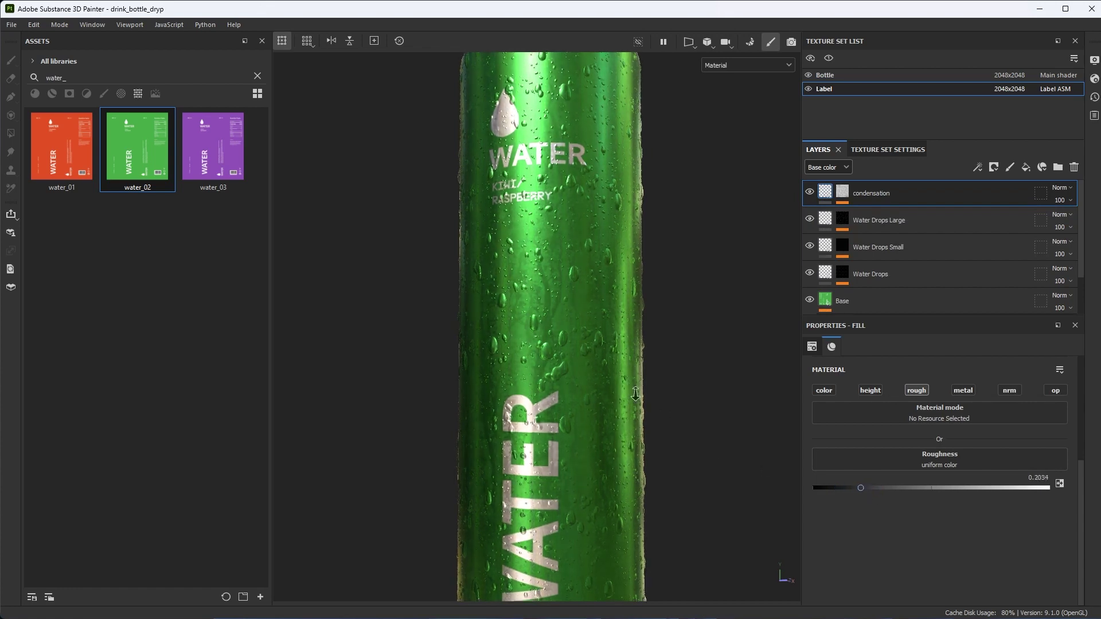
Inspect the inverted condensation effect along the whole label under different viewing angles and lighting.
left_click_drag(600, 321, 600, 360, "alt")
right_click_drag(603, 362, 720, 418, "alt")
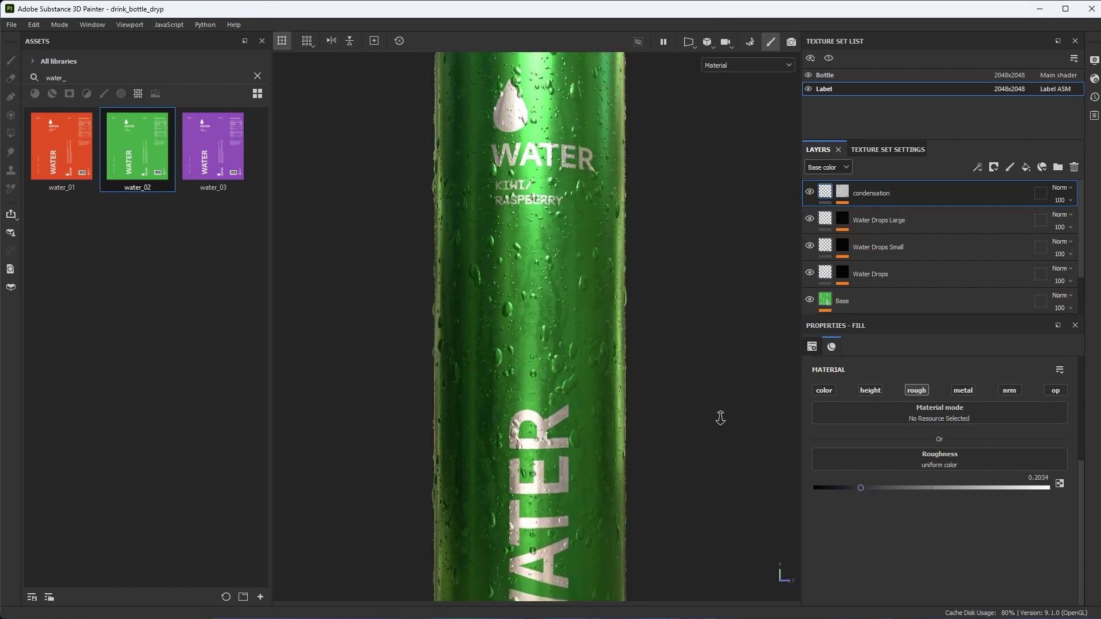
left_click_drag(720, 418, 585, 347, "alt")
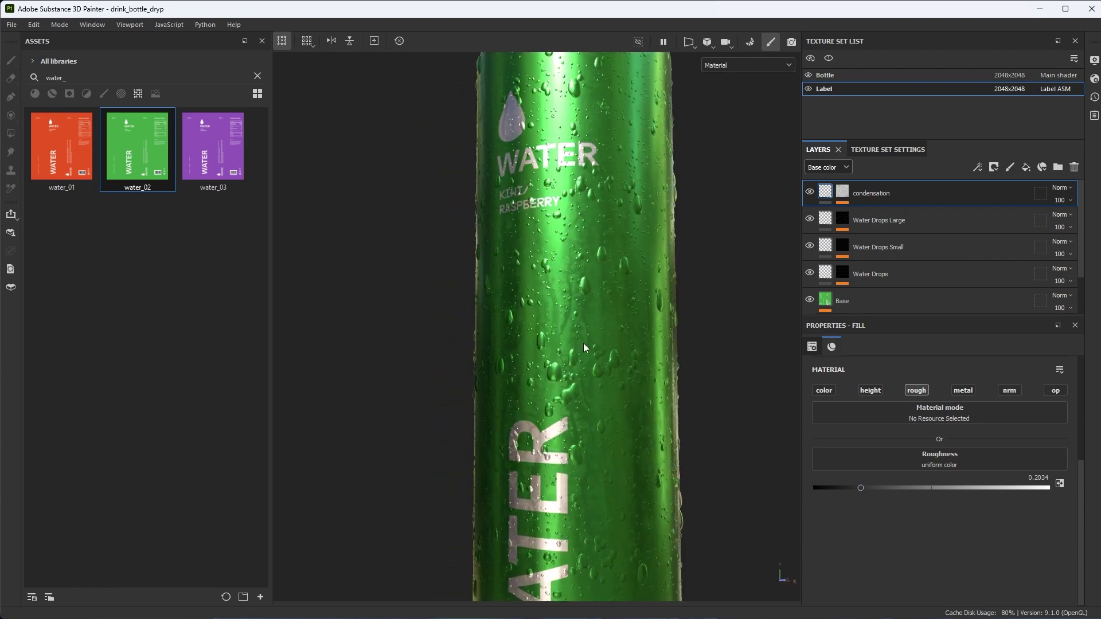
right_click_drag(646, 345, 565, 328, "alt")
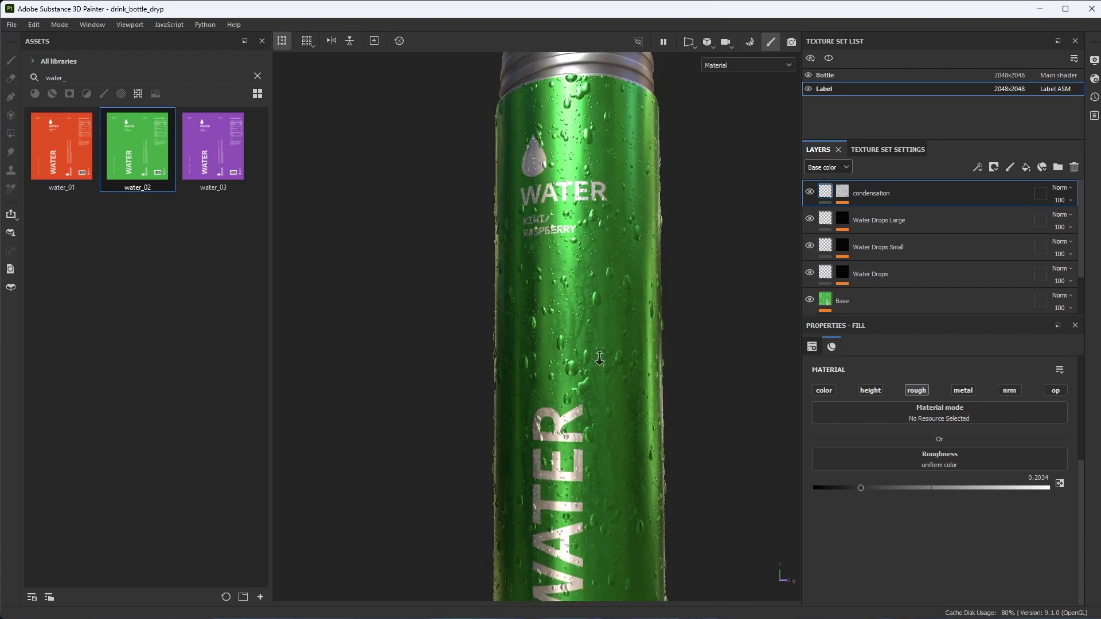
left_click_drag(565, 332, 650, 370, "alt")
right_click_drag(651, 370, 635, 393, "shift")
left_click_drag(635, 392, 576, 198, "alt")
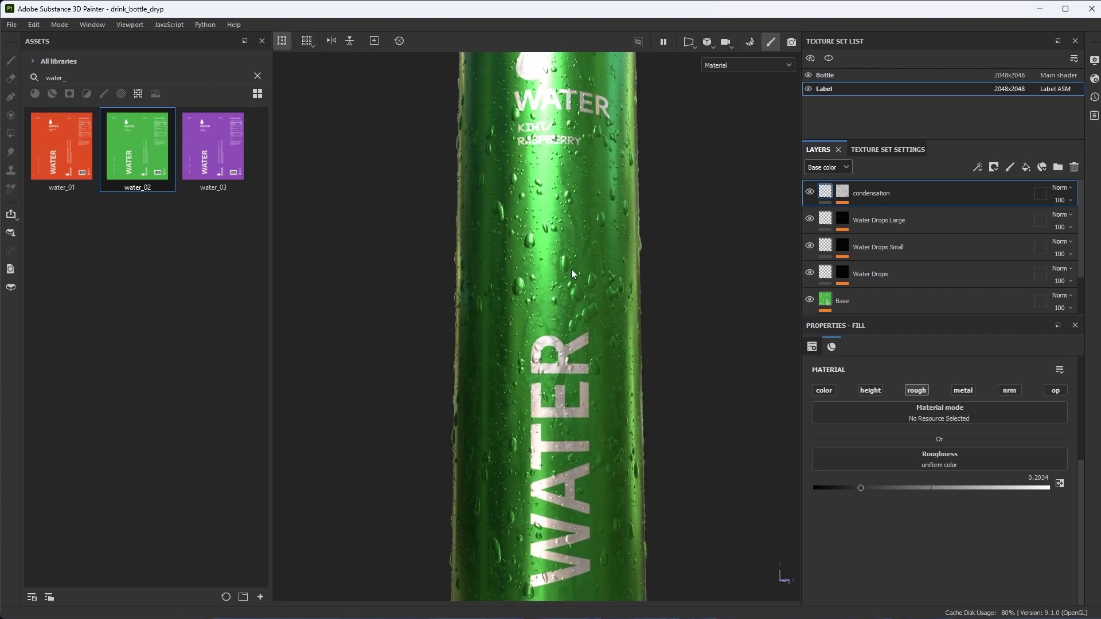
left_click_drag(590, 307, 603, 181, "alt")
left_click_drag(592, 419, 611, 363, "alt")
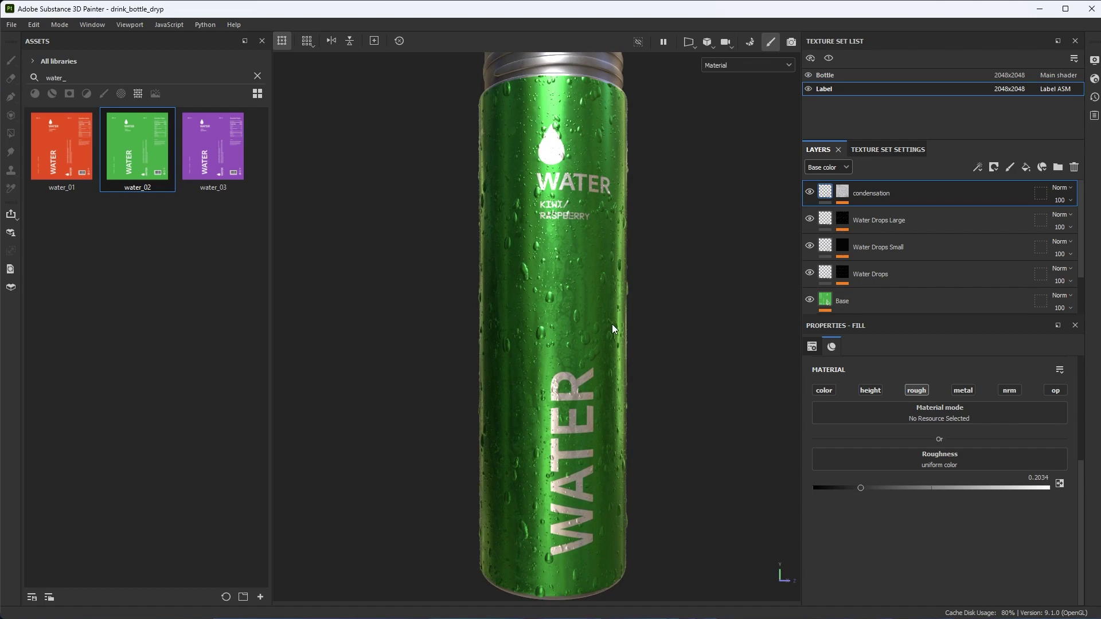
Set the output range of the Base layer's Levels - Roughness effect to 0.485 and 0.67 and inspect the bottle.
left_click(861, 299)
scroll(897, 278, "down", 2)
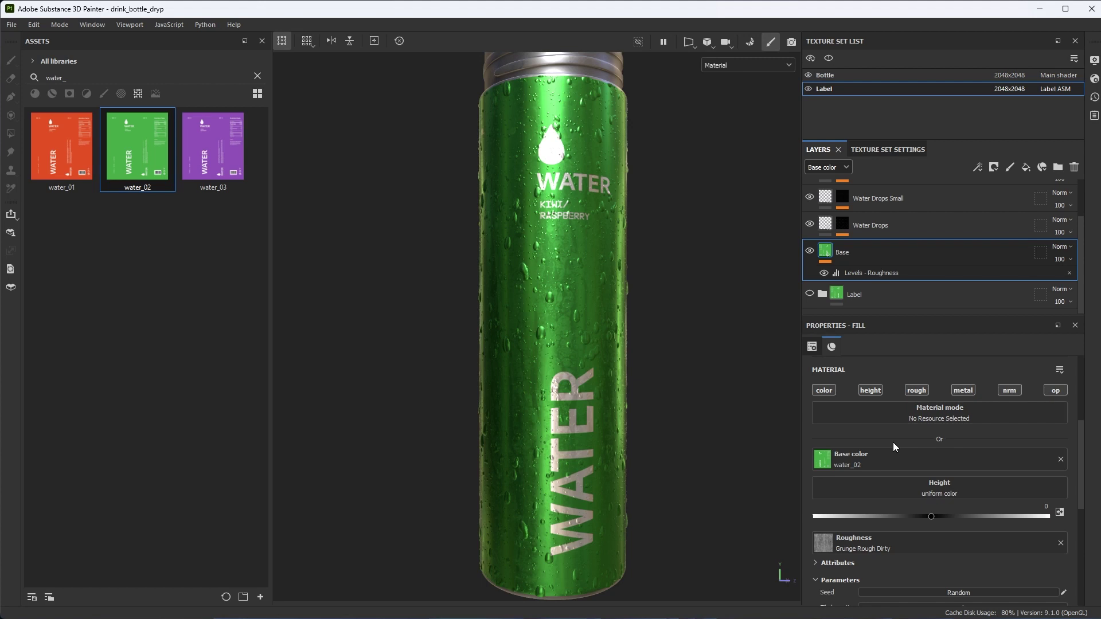
scroll(909, 493, "down", 3)
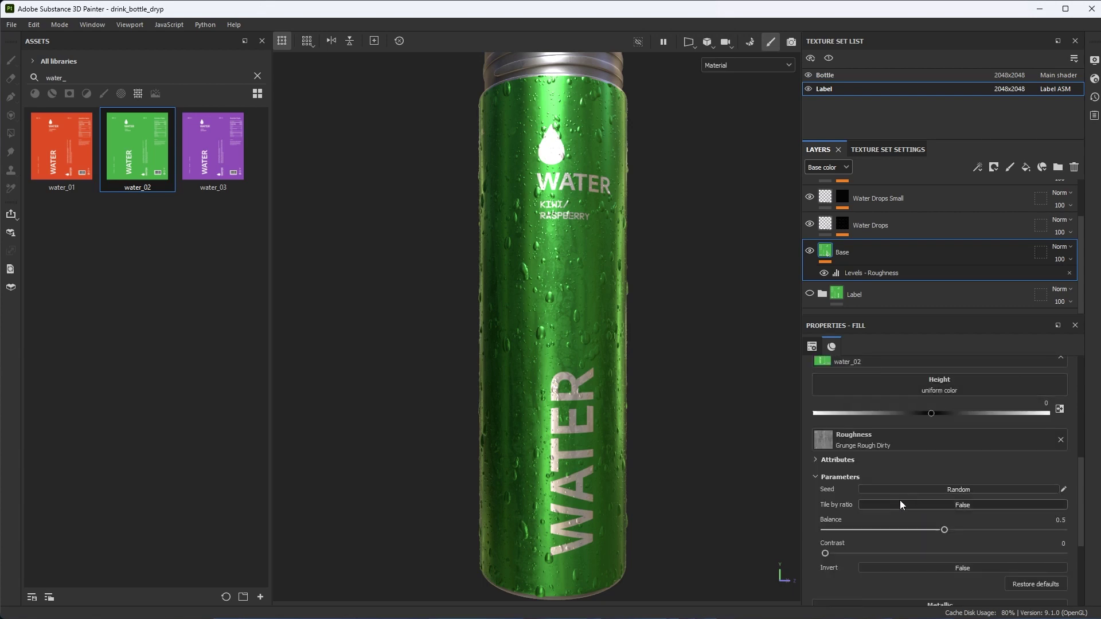
left_click(887, 278)
scroll(659, 386, "up", 2)
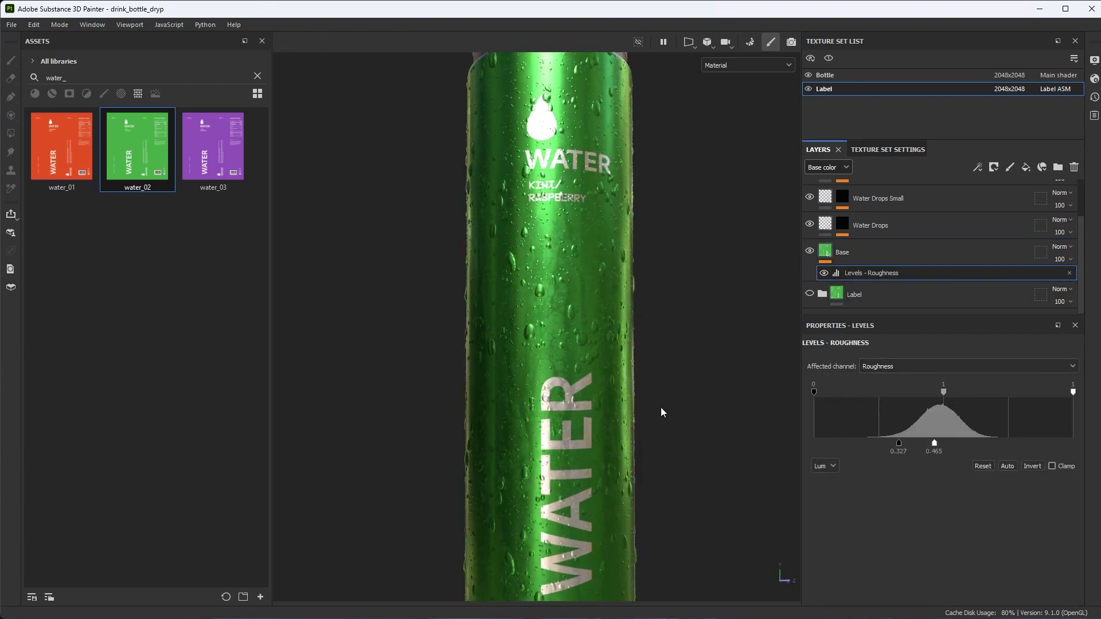
left_click_drag(934, 446, 988, 446)
left_click_drag(898, 445, 942, 445)
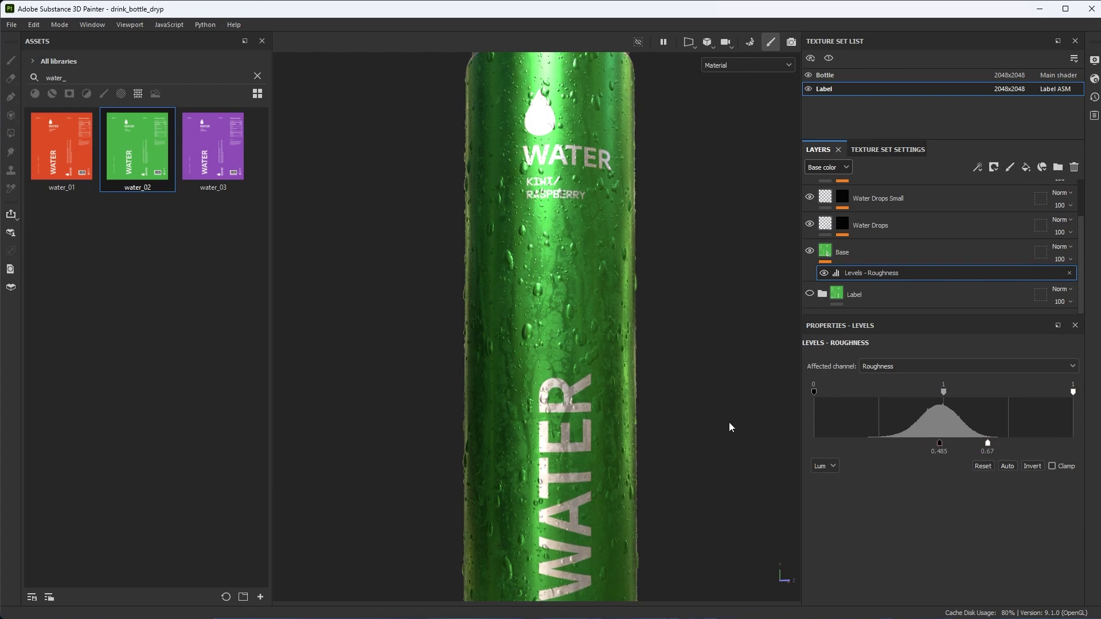
scroll(654, 377, "down", 3)
right_click_drag(631, 390, 591, 258, "shift")
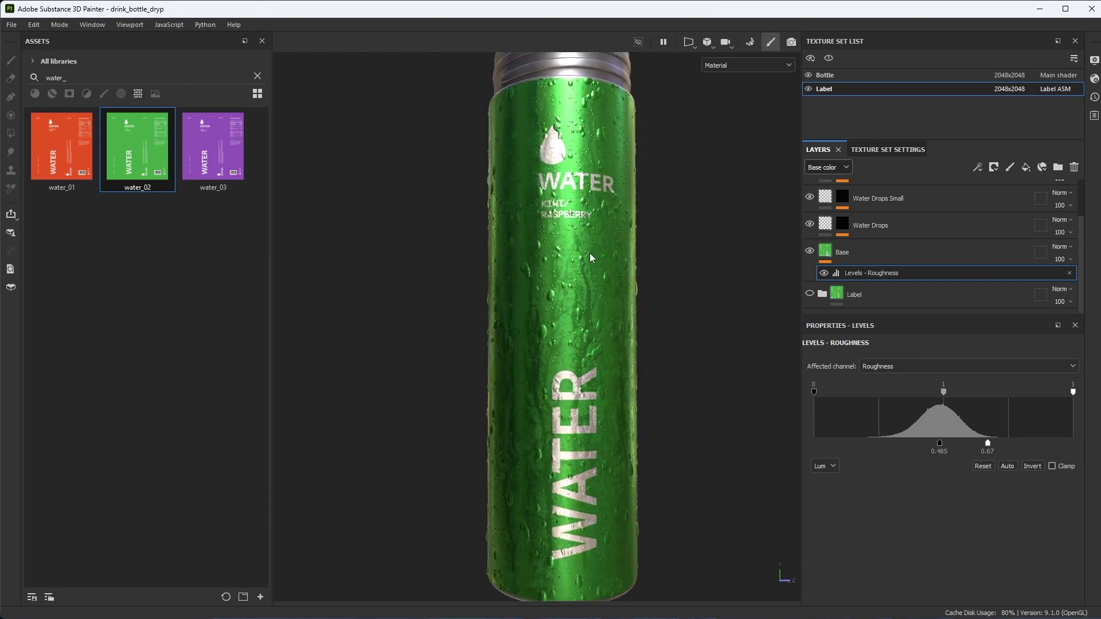
left_click_drag(585, 351, 624, 376, "alt")
Enlarge the visible layer list and add a folder named Water Drops above the condensation layer.
left_click_drag(881, 314, 886, 437)
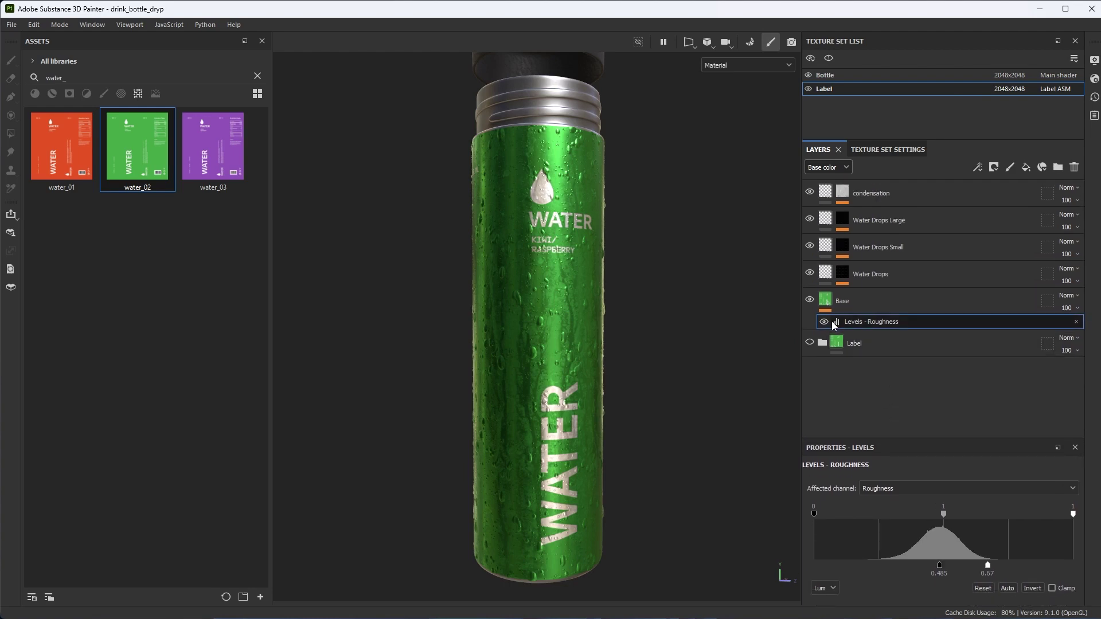
left_click_drag(628, 321, 644, 374, "alt")
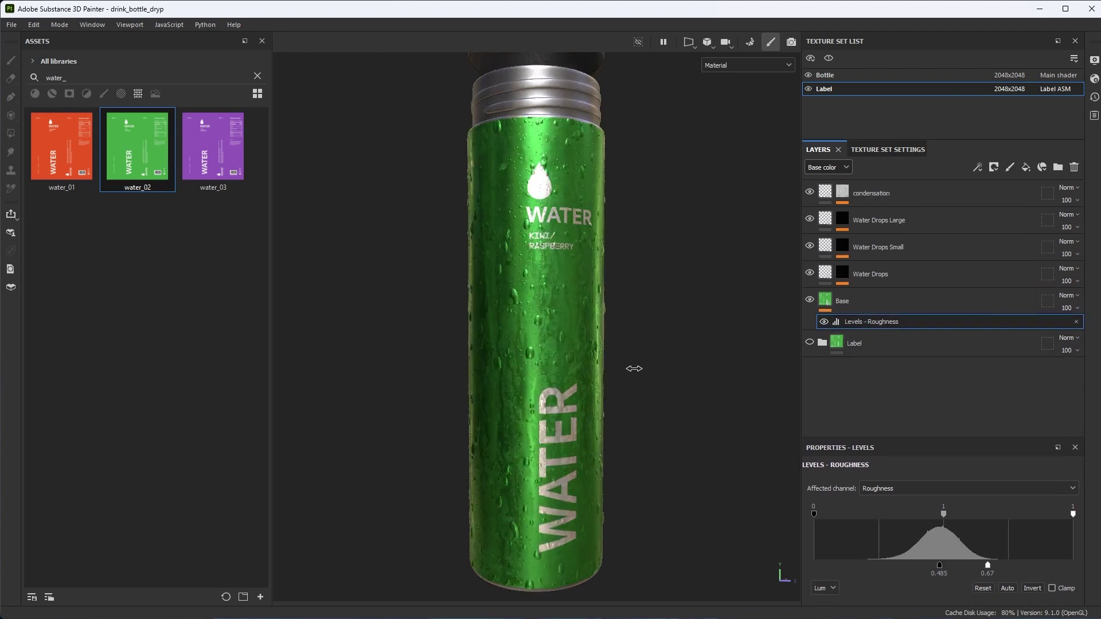
left_click(872, 299)
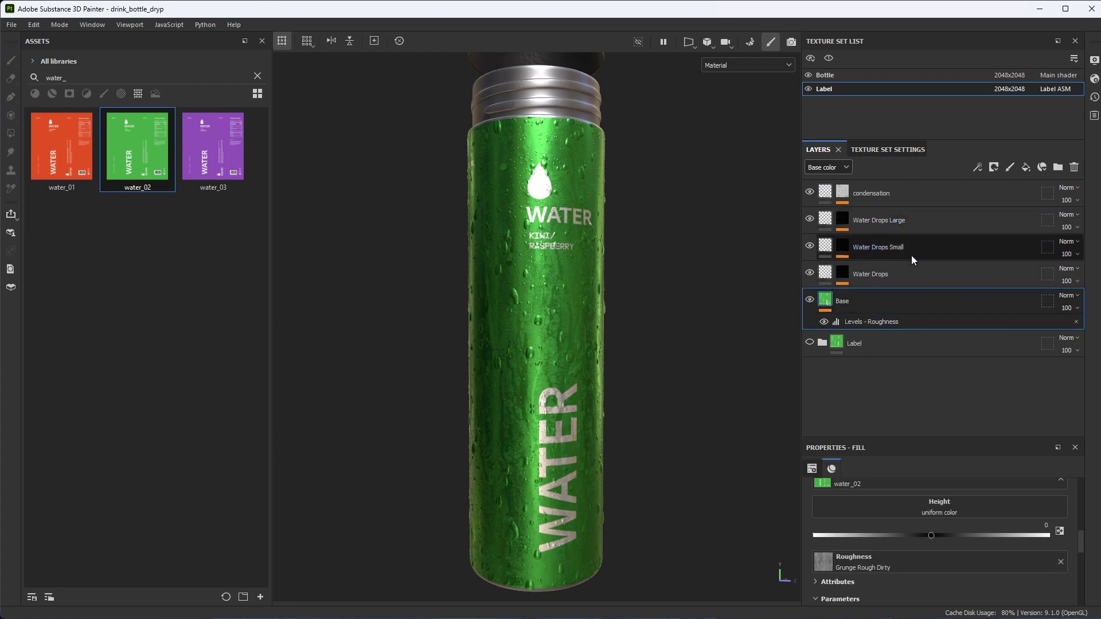
left_click(920, 192)
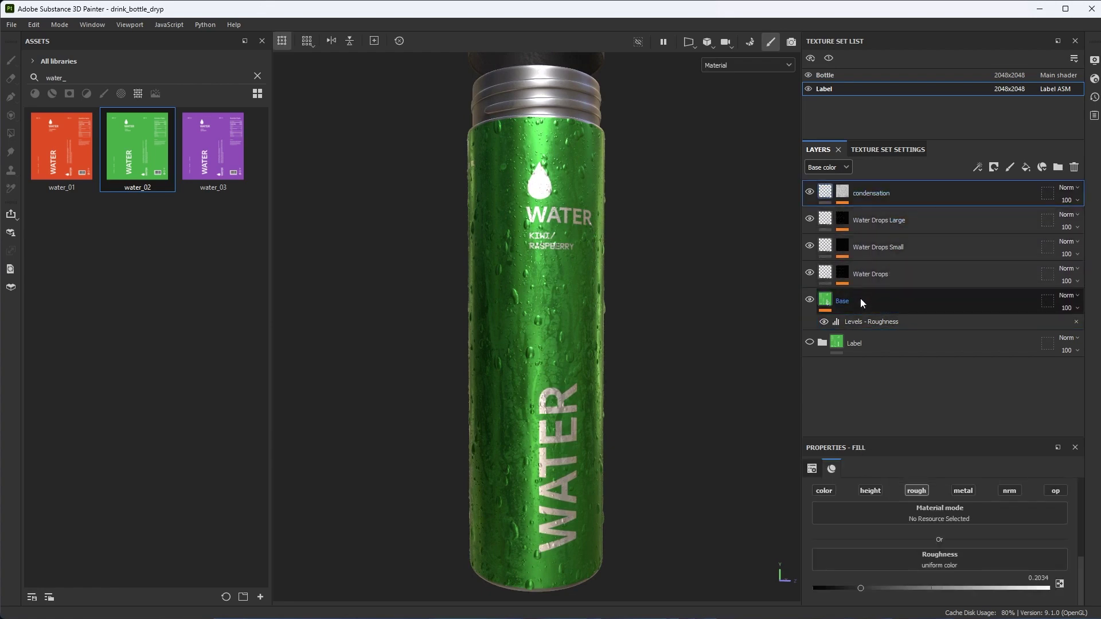
left_click(861, 297)
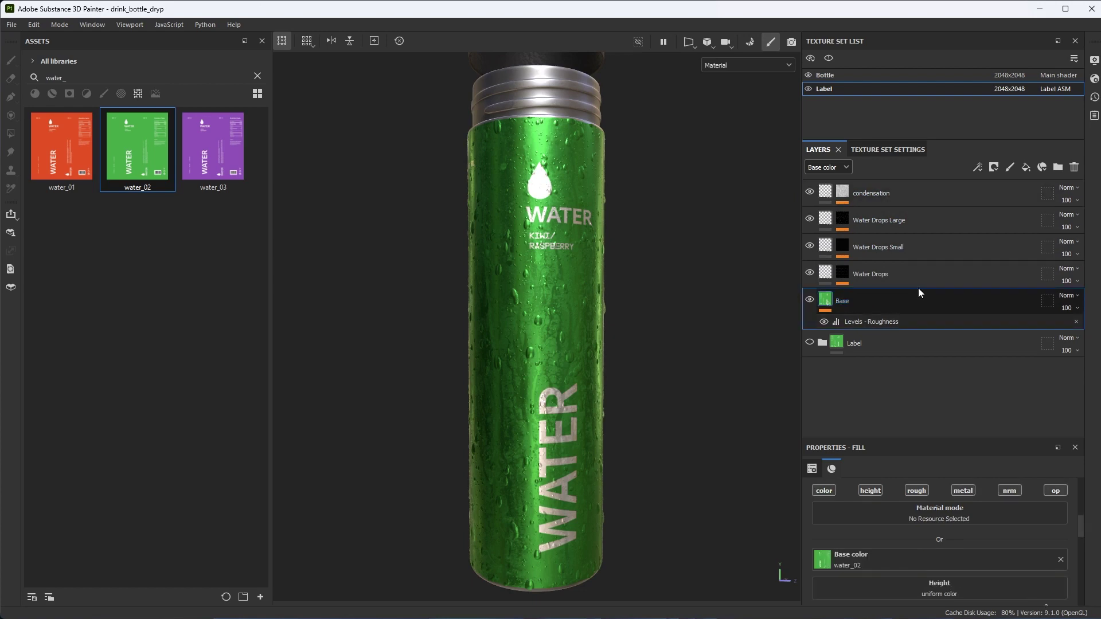
left_click(934, 194, "shift")
left_click(1023, 166)
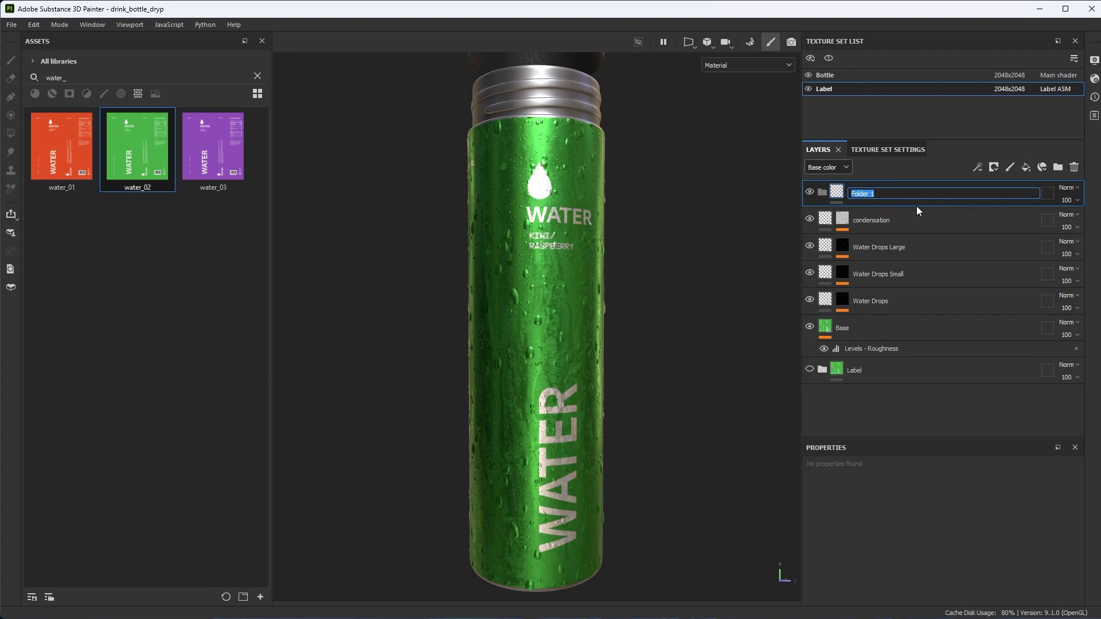
type("Water Drops")
key("Return")
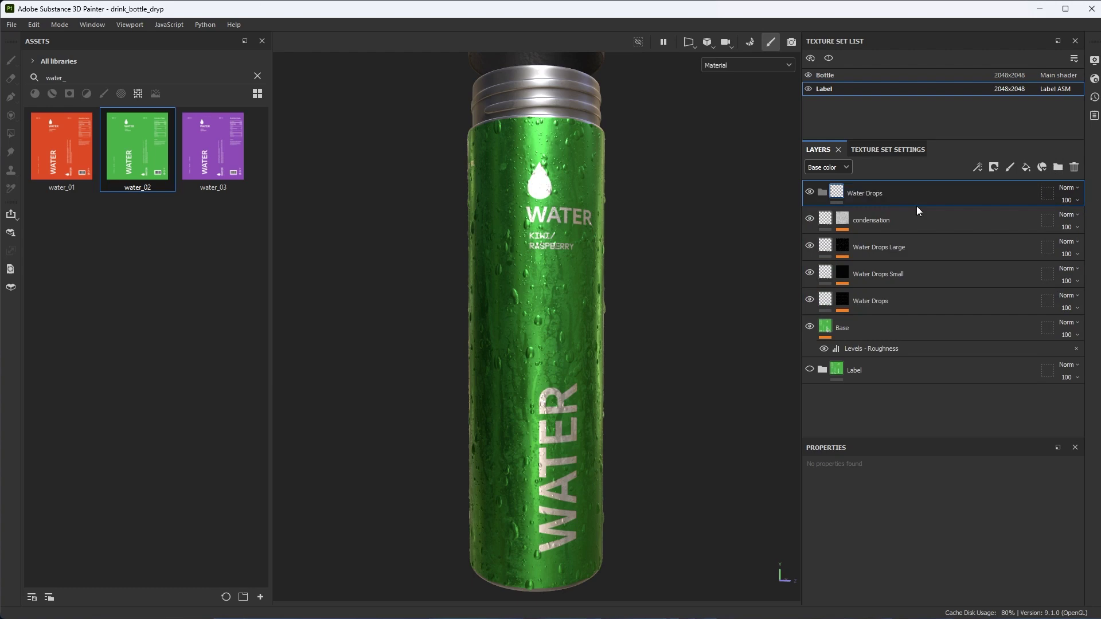
Move the condensation, Water Drops Large, Water Drops Small, Water Drops and Base layers into the Water Drops folder.
left_click(916, 218)
left_click(904, 315, "shift")
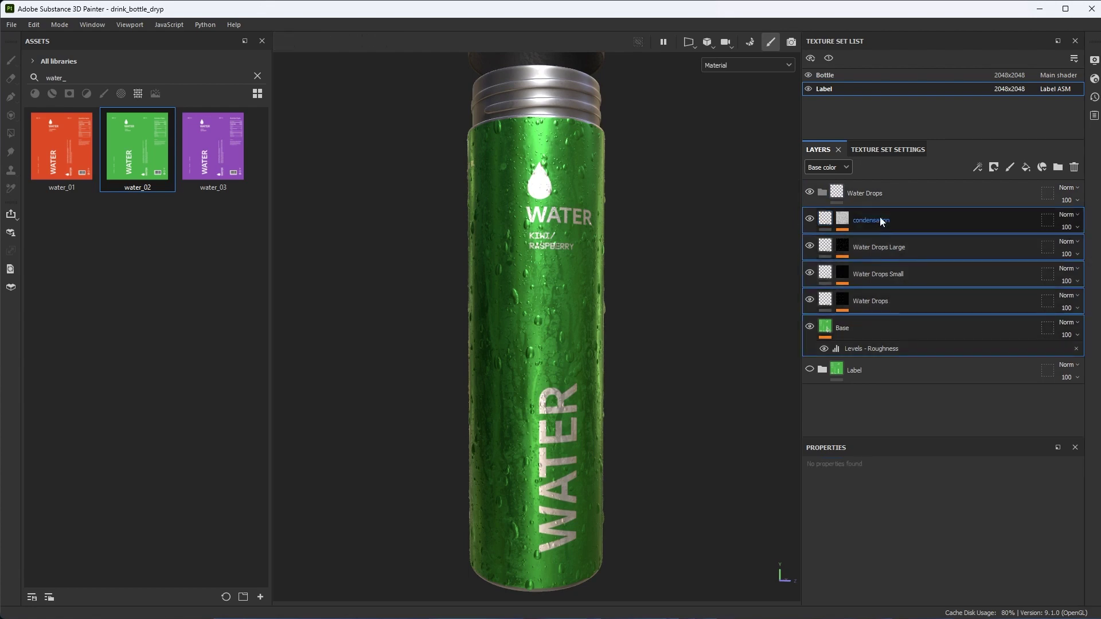
left_click_drag(880, 217, 891, 195)
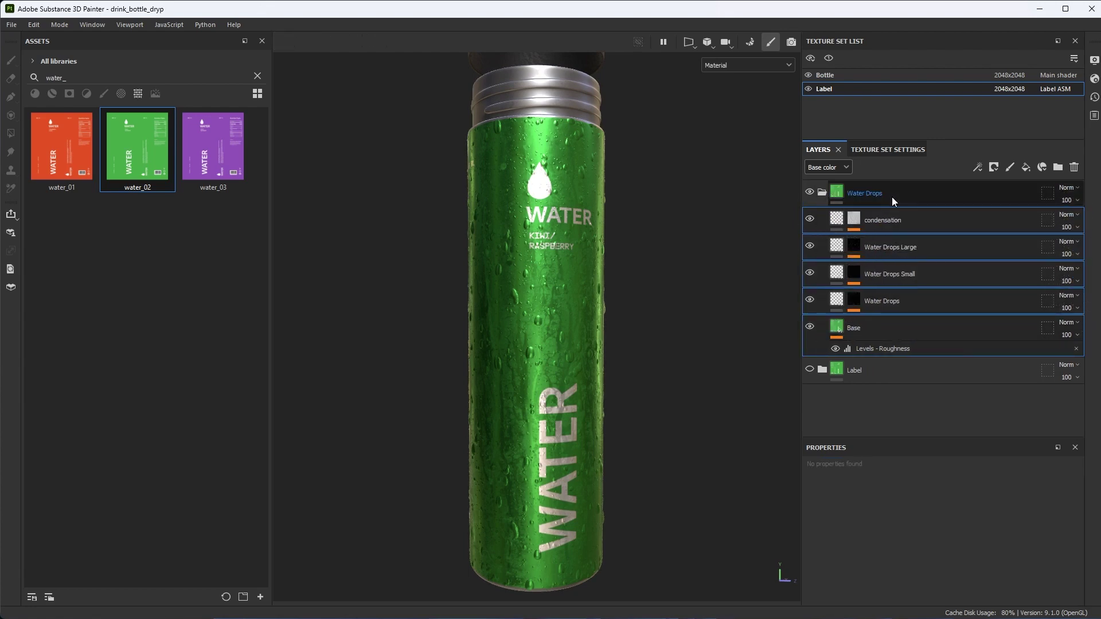
left_click_drag(577, 302, 574, 309, "alt")
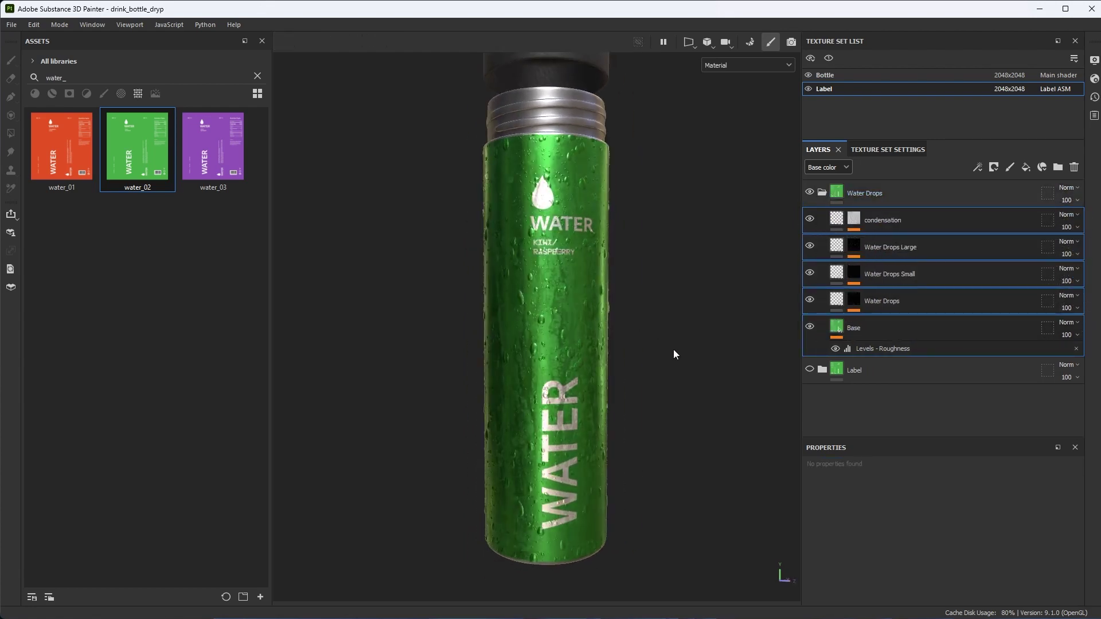